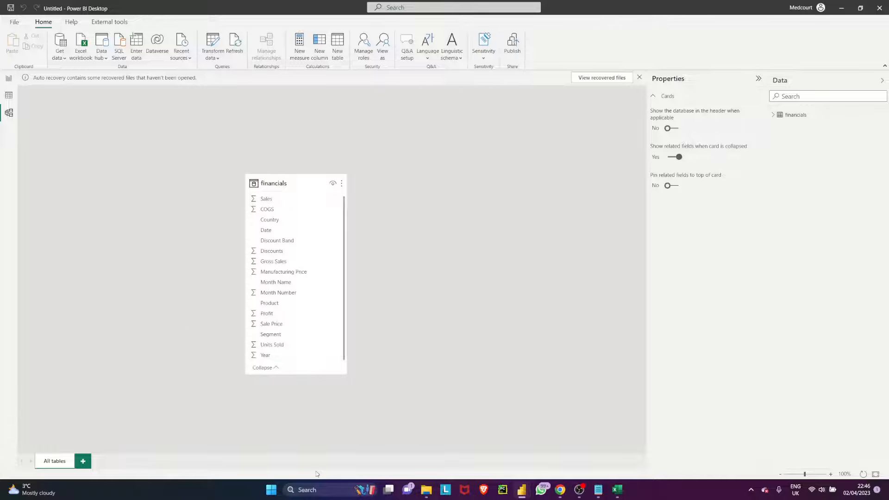
Switch from the Power BI models to the Agenda notes in Notepad and copy the sample data source link
key("alt+Tab")
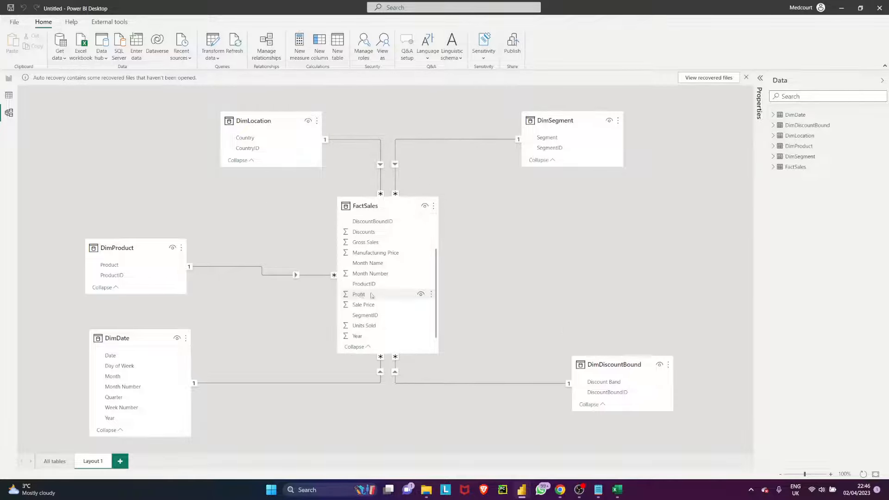
key("alt+Tab")
key("alt+Tab")
key("Tab")
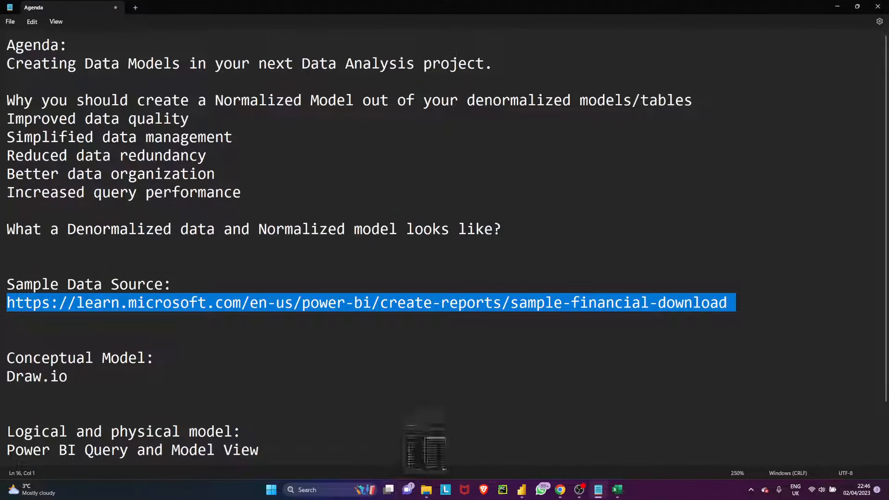
mouse_move(557, 494)
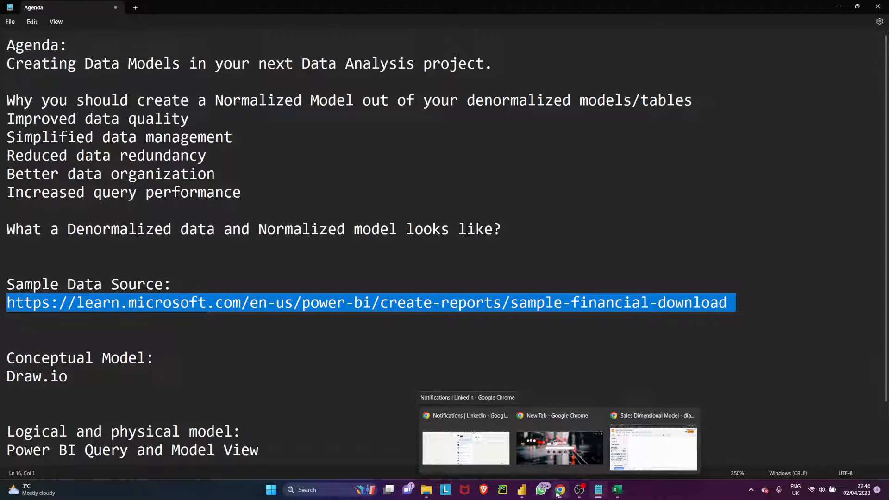
right_click(446, 313)
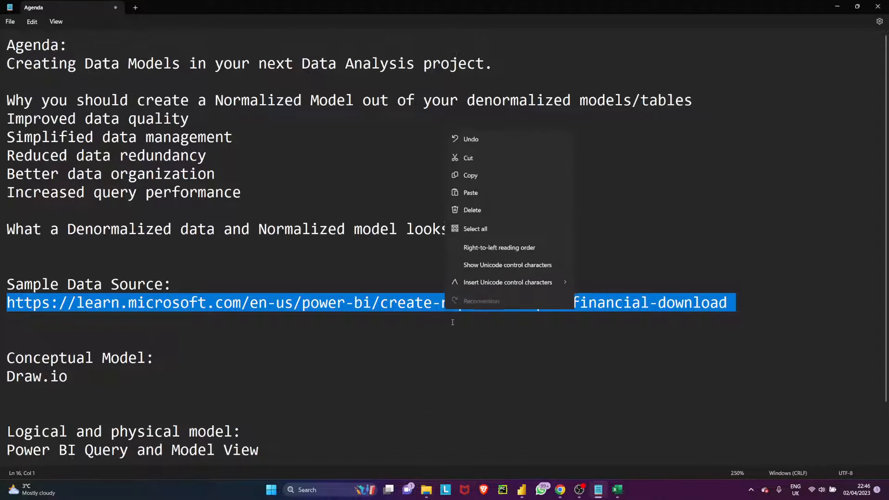
left_click(477, 176)
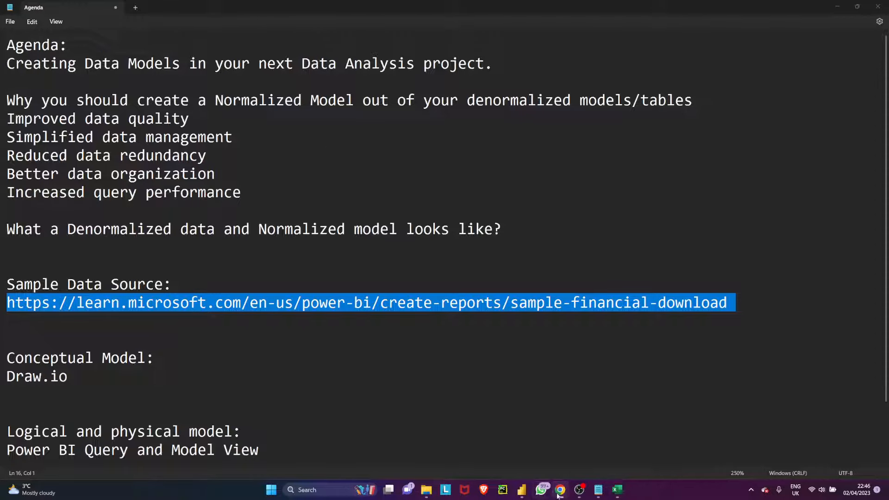
Switch to Chrome and download the Financial Sample Excel workbook from the Microsoft Learn sample page
mouse_move(560, 490)
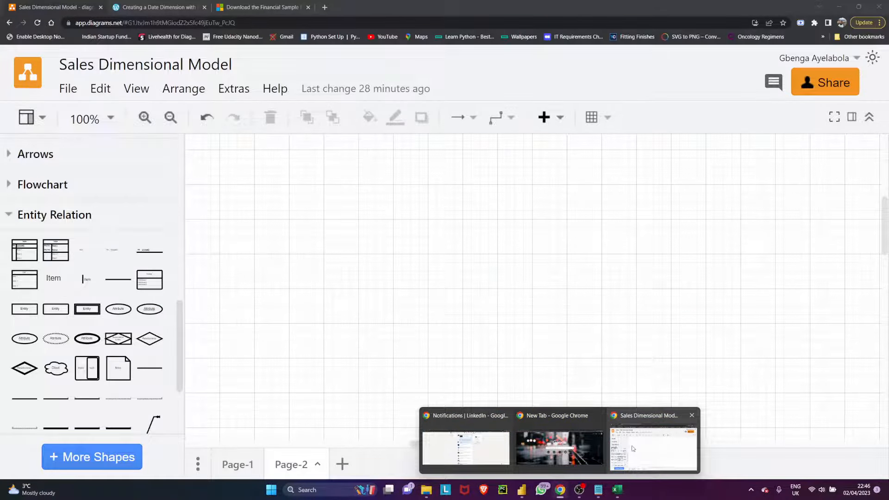
left_click(633, 448)
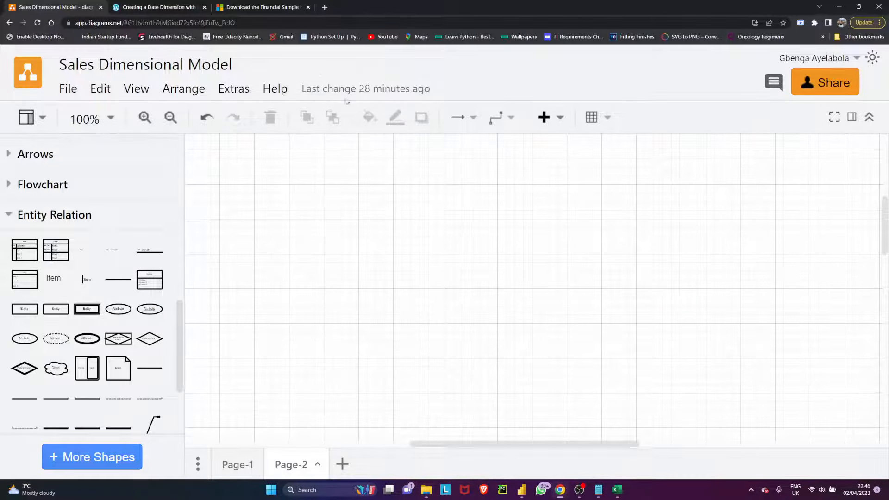
left_click(254, 5)
scroll(430, 319, "down", 5)
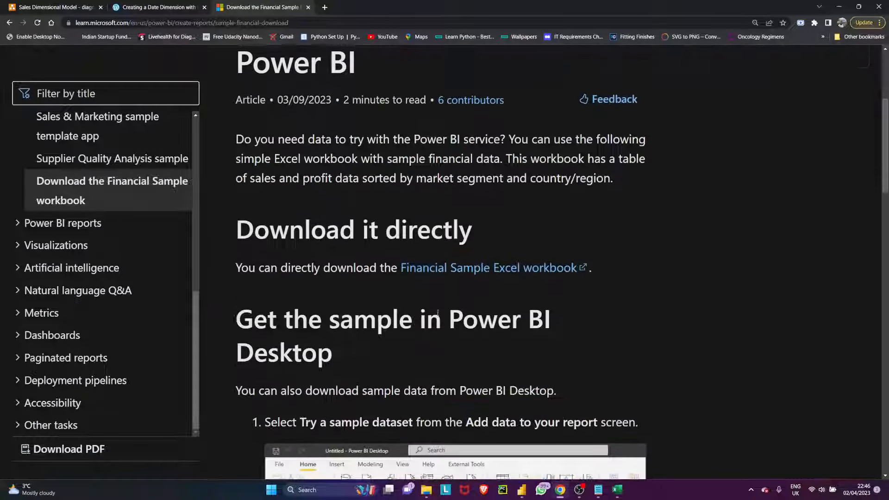
scroll(430, 324, "down", 5)
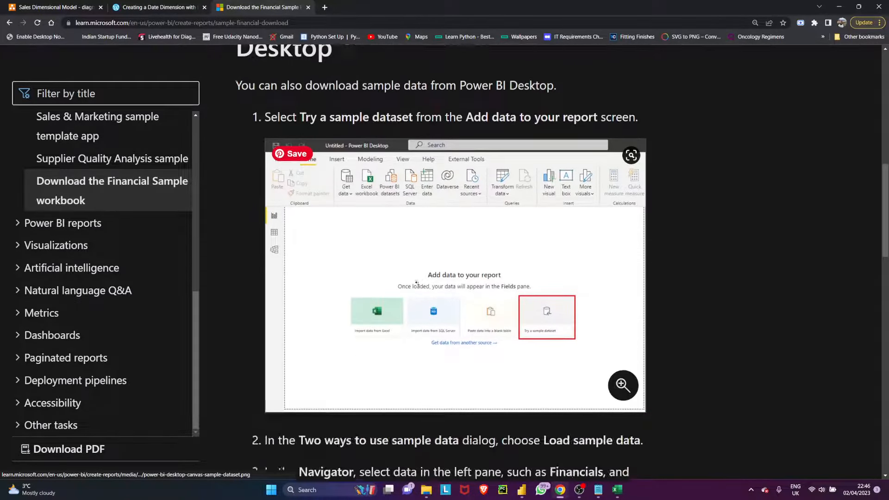
scroll(427, 299, "up", 4)
scroll(427, 299, "up", 9)
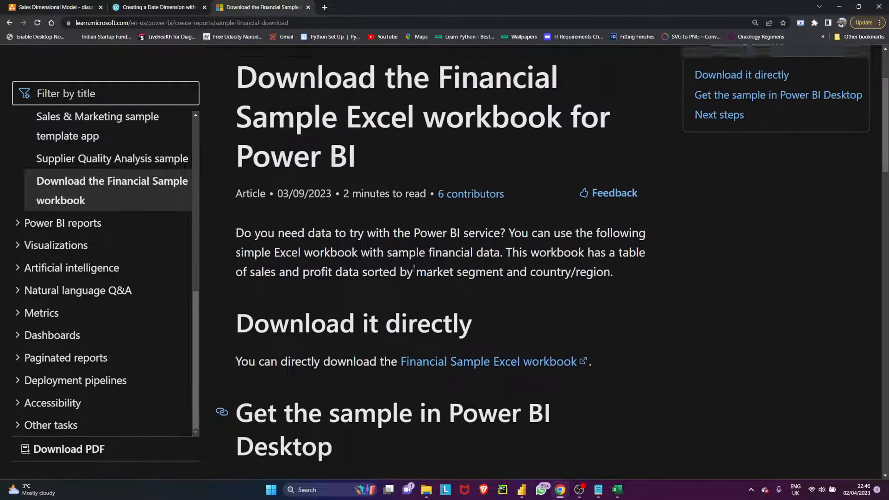
scroll(411, 319, "down", 4)
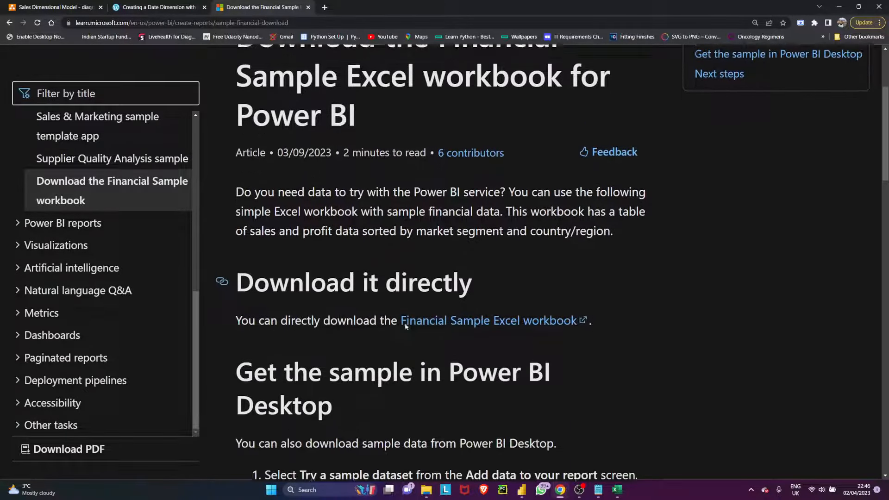
scroll(476, 250, "down", 1)
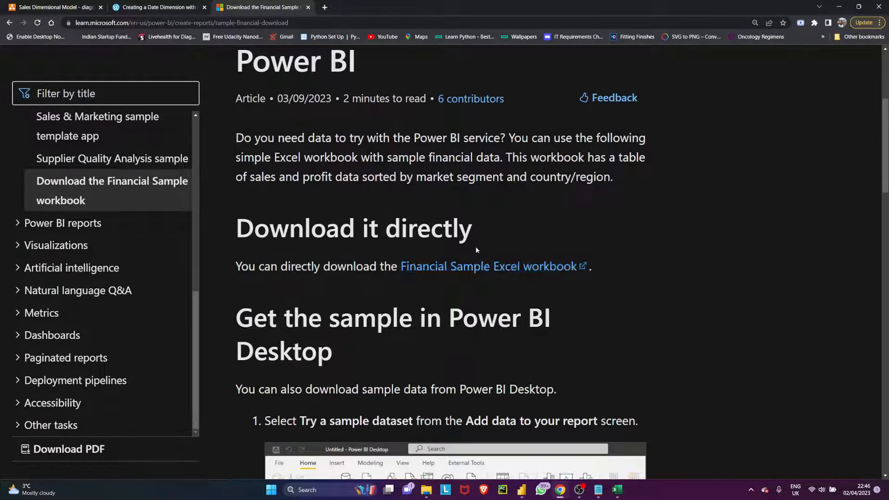
left_click(491, 275)
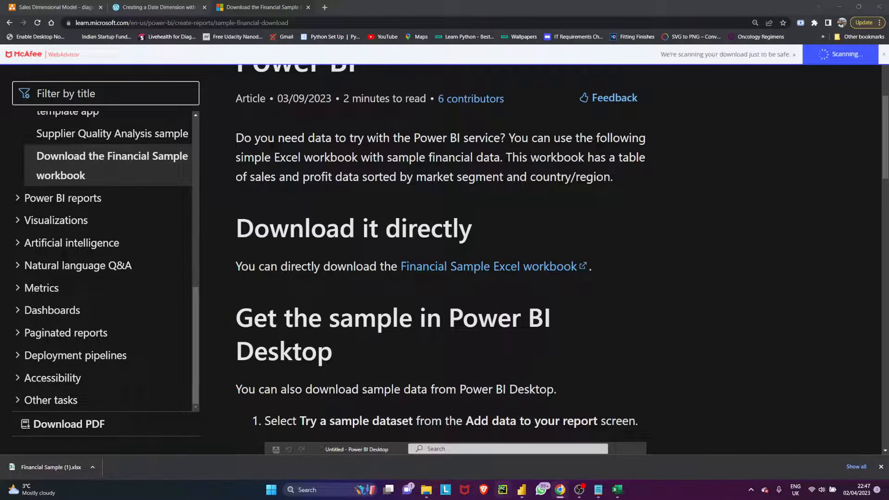
Switch to the Financial Sample workbook in Excel and examine its columns from Segment to Month Name, including the COGS column's row count
left_click(615, 489)
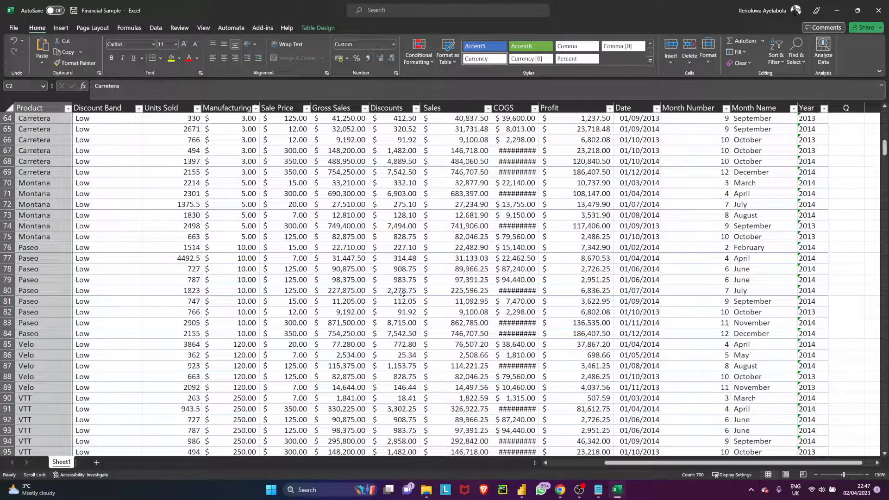
scroll(476, 190, "up", 2, "ctrl")
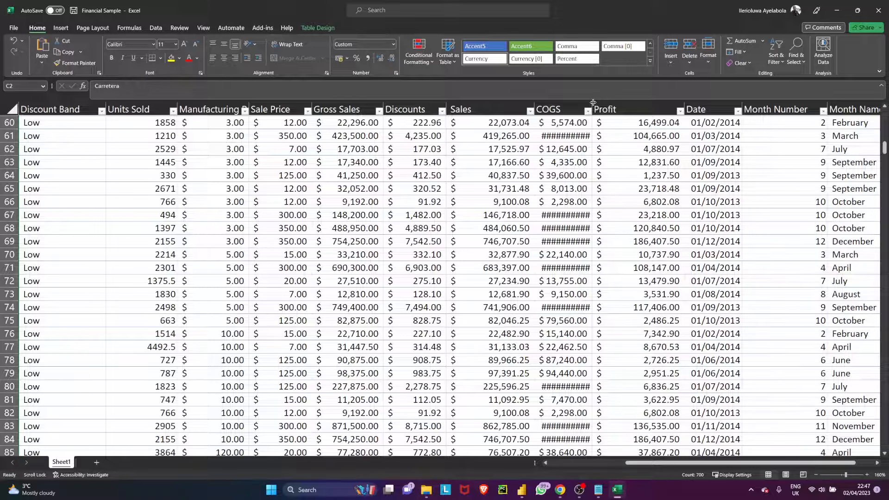
left_click_drag(593, 102, 594, 102)
scroll(593, 102, "down", 2)
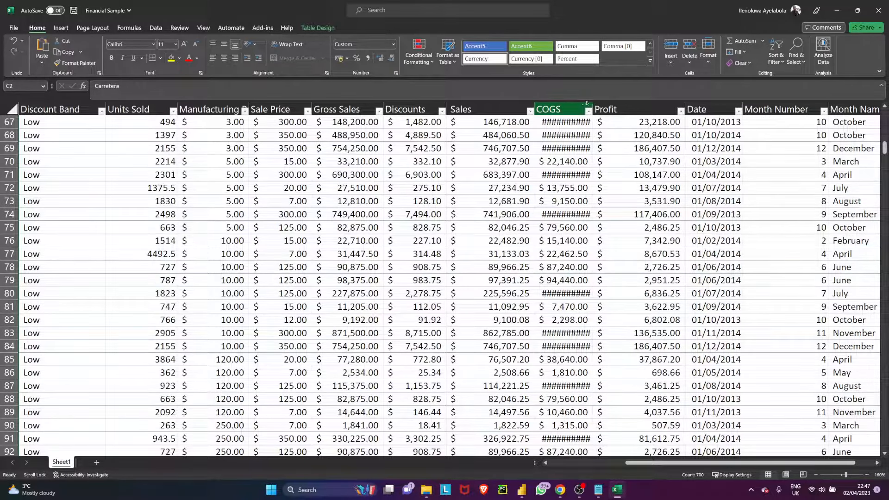
left_click(560, 108)
scroll(544, 273, "down", 5)
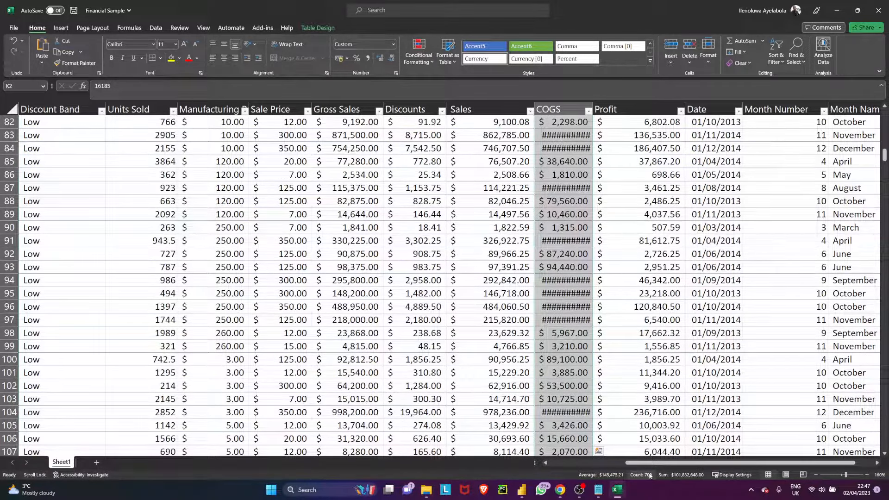
scroll(506, 333, "up", 13)
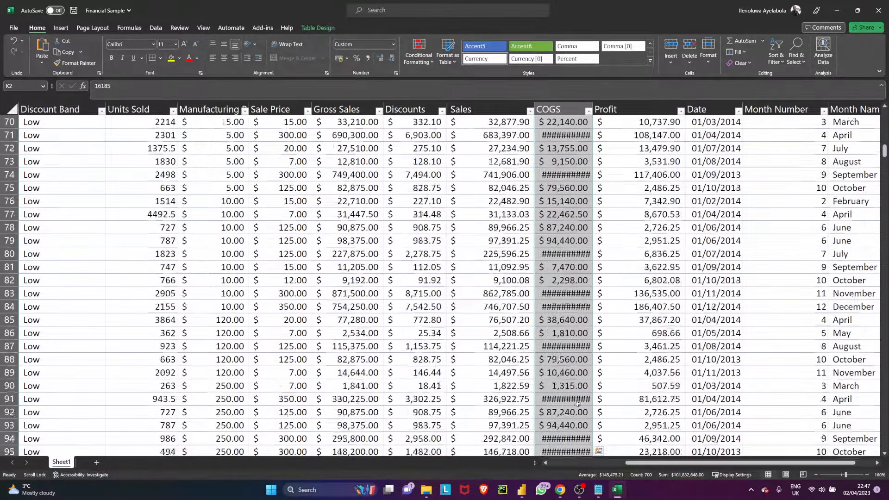
scroll(506, 332, "up", 11)
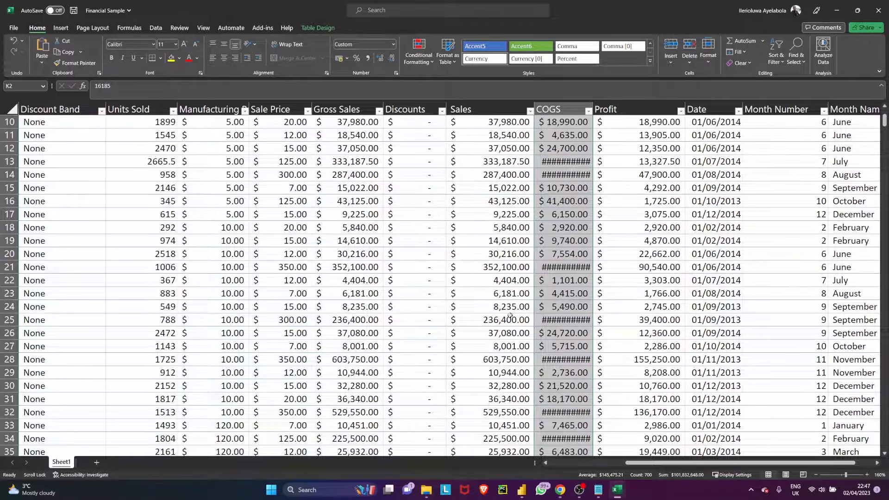
scroll(508, 314, "up", 3)
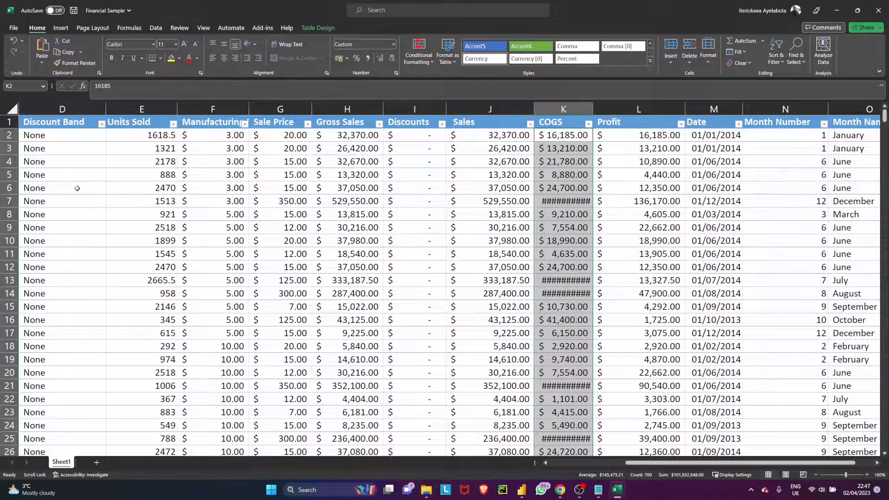
left_click(596, 464)
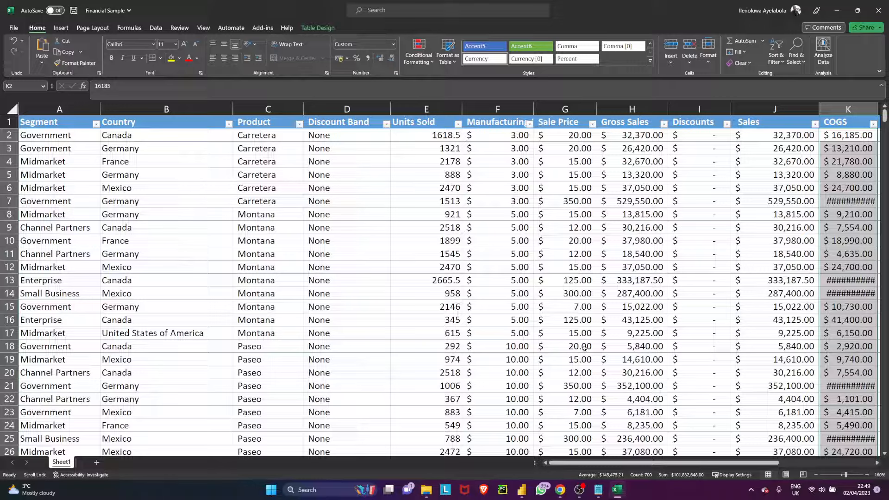
Return to the Agenda notes in Notepad and highlight Draw.io under the Conceptual Model heading
key("alt")
mouse_move(560, 493)
key("alt+Tab")
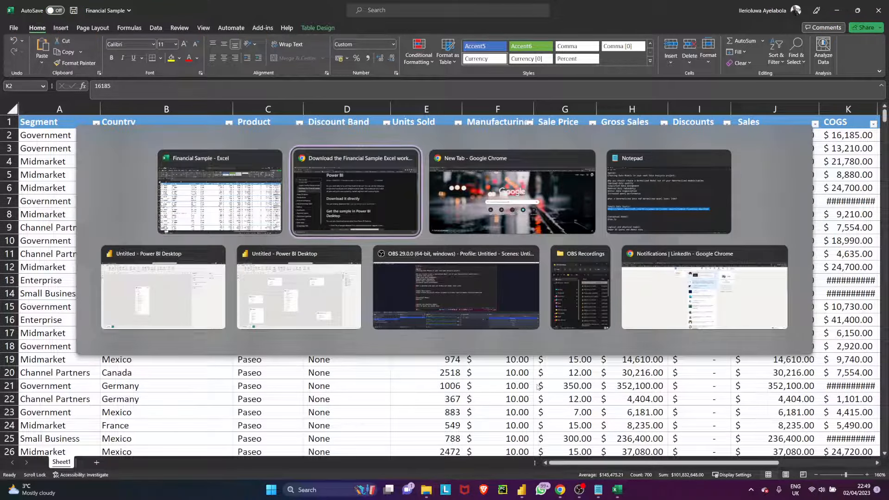
key("alt+Tab")
key("alt+Tab")
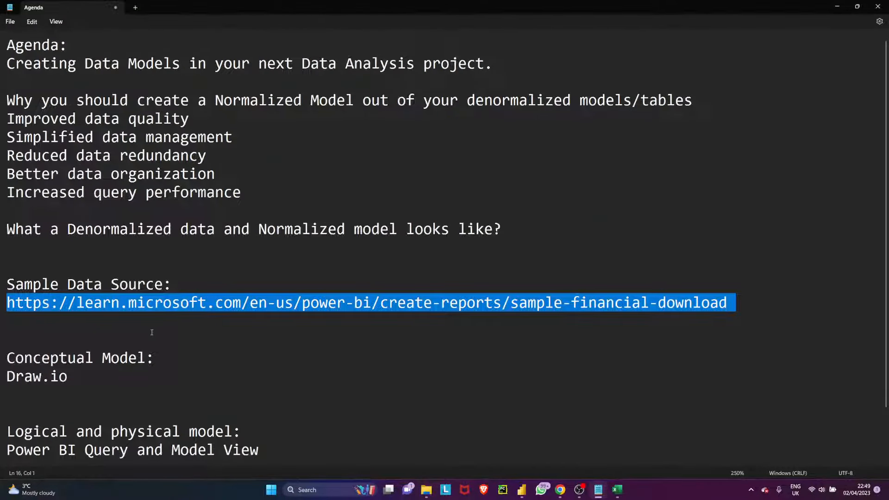
scroll(485, 321, "down", 2)
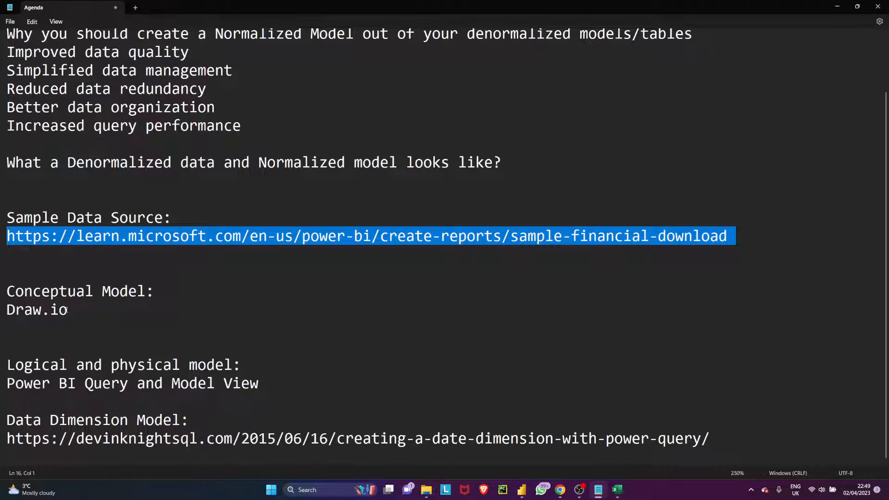
left_click_drag(67, 310, 6, 310)
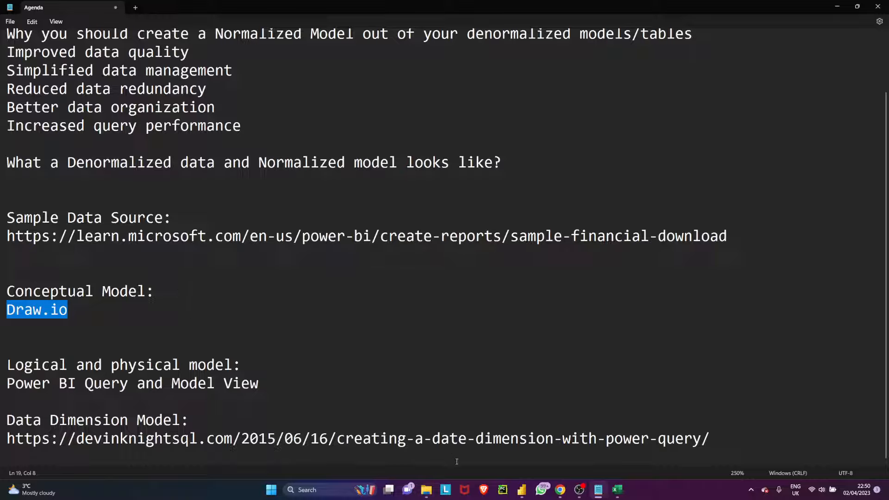
Switch to Chrome and show the blank Page-2 of the Sales Dimensional Model diagram
mouse_move(561, 491)
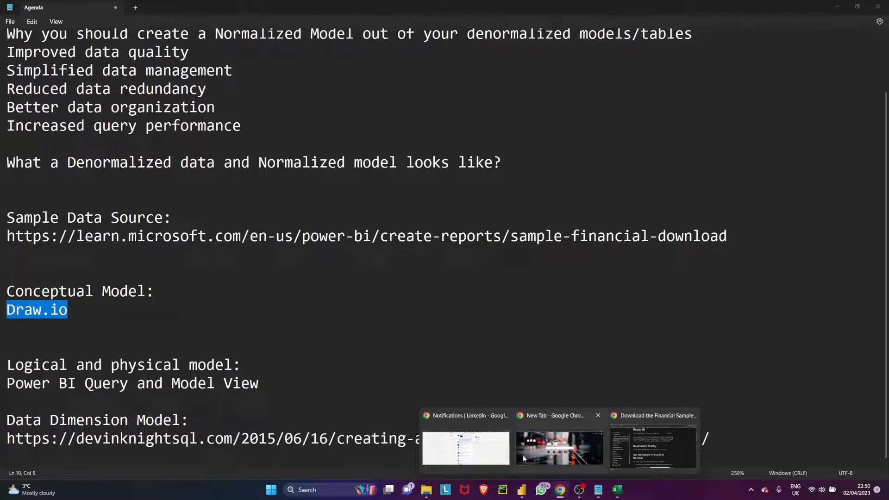
left_click(610, 451)
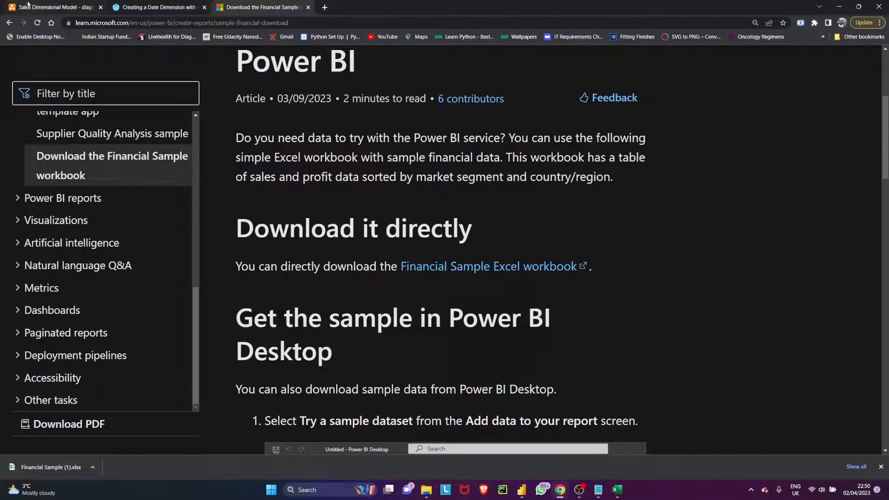
left_click(41, 7)
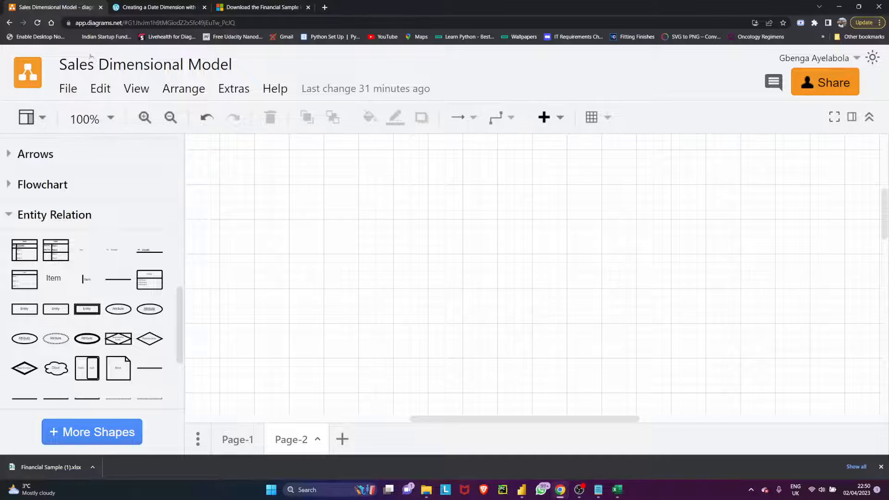
key("ctrl+t")
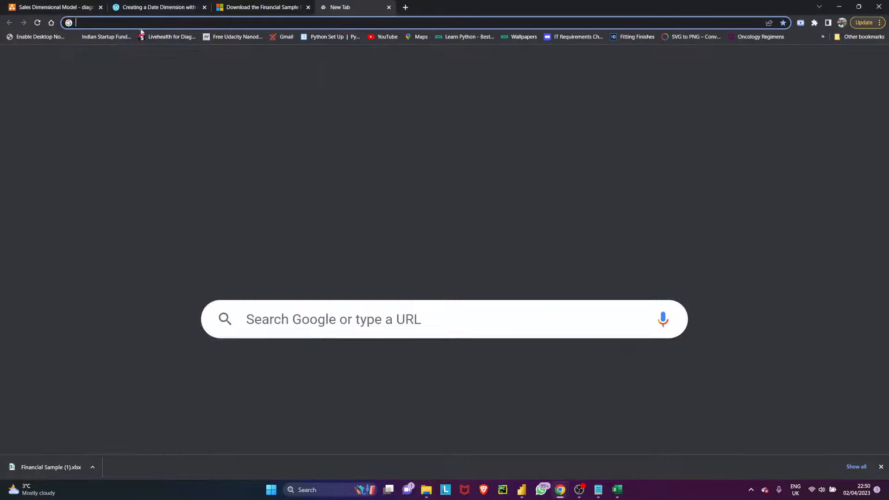
type("Draw.io")
key("Return")
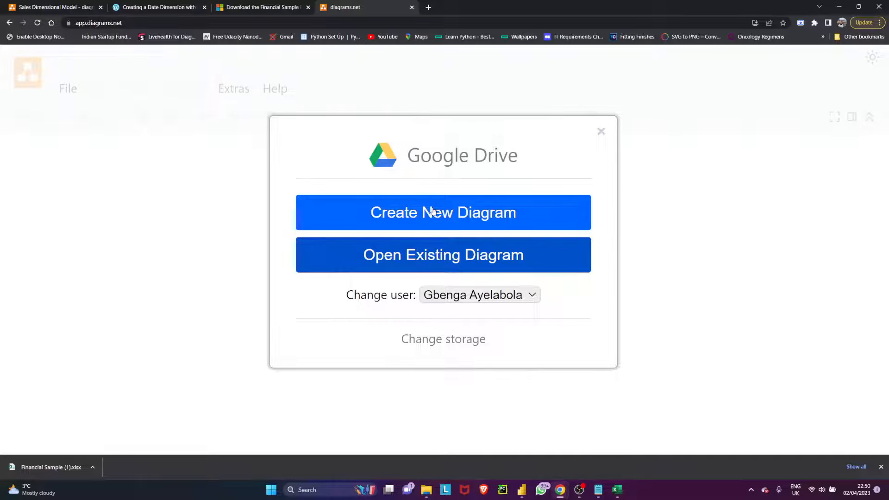
left_click(433, 212)
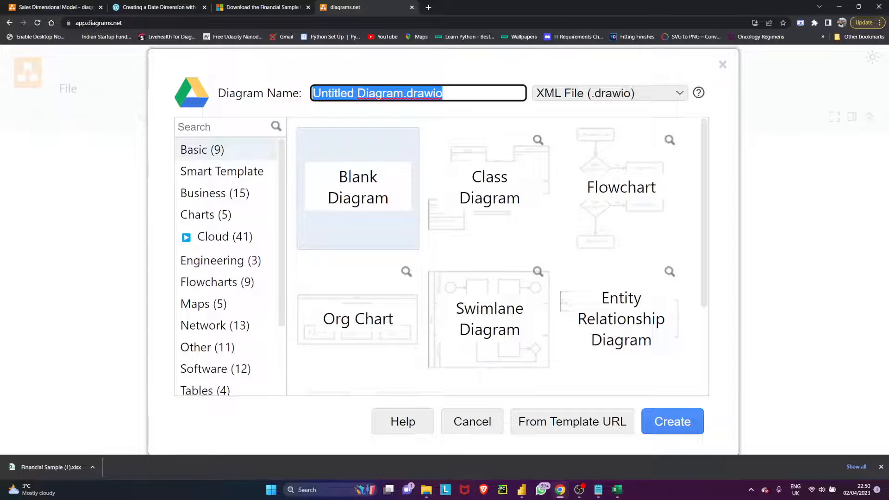
left_click(357, 94)
left_click_drag(357, 94, 313, 93)
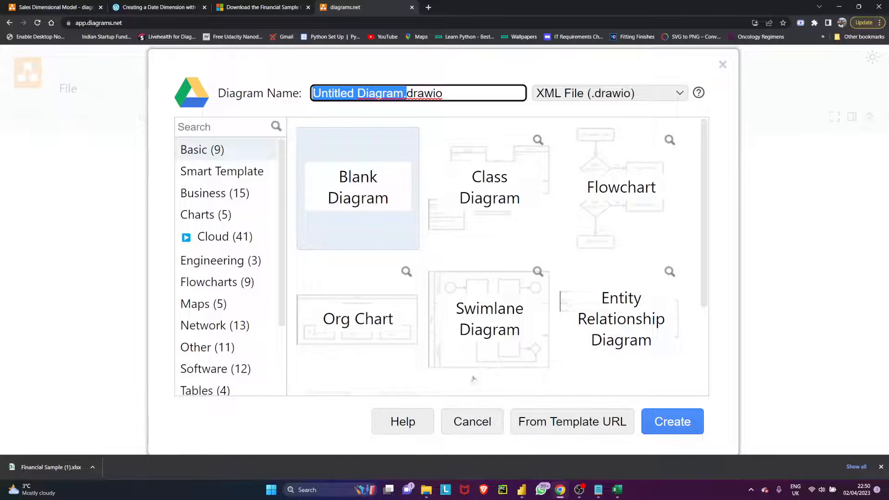
left_click(472, 422)
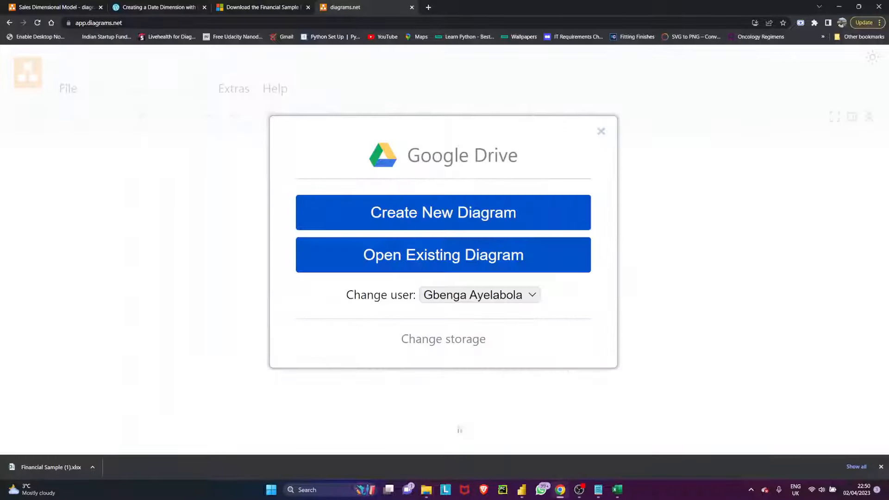
left_click(411, 7)
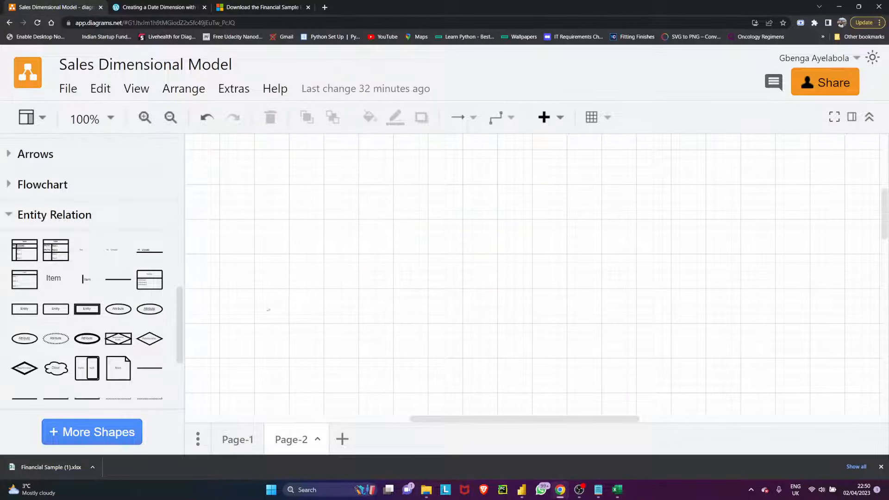
scroll(365, 279, "down", 3, "ctrl")
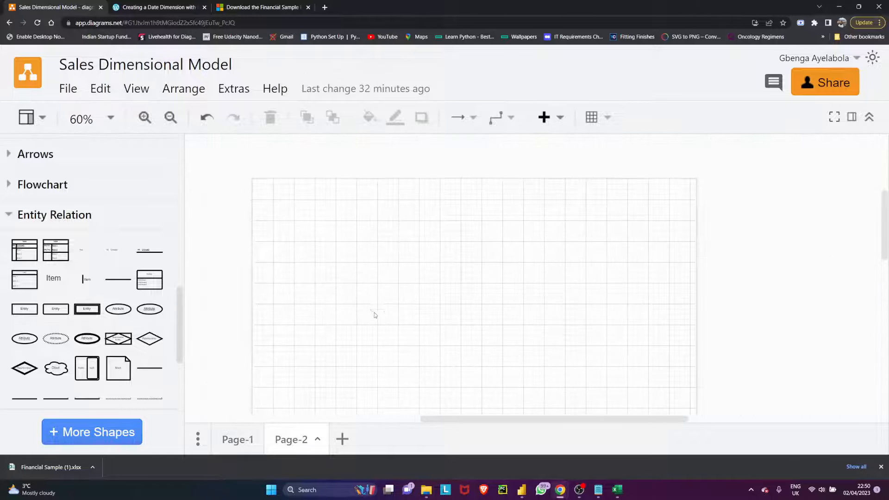
Switch to the Financial Sample workbook in Excel and examine its columns from Segment across to Year
scroll(393, 306, "down", 3)
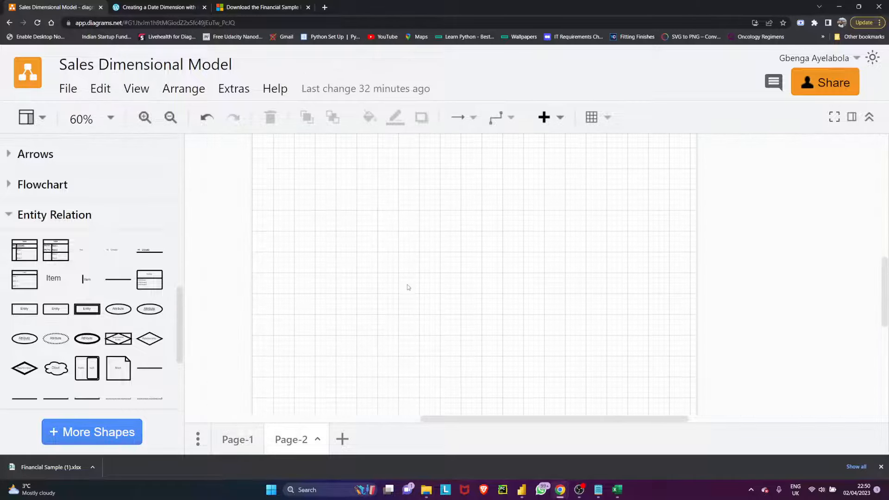
scroll(406, 287, "up", 3)
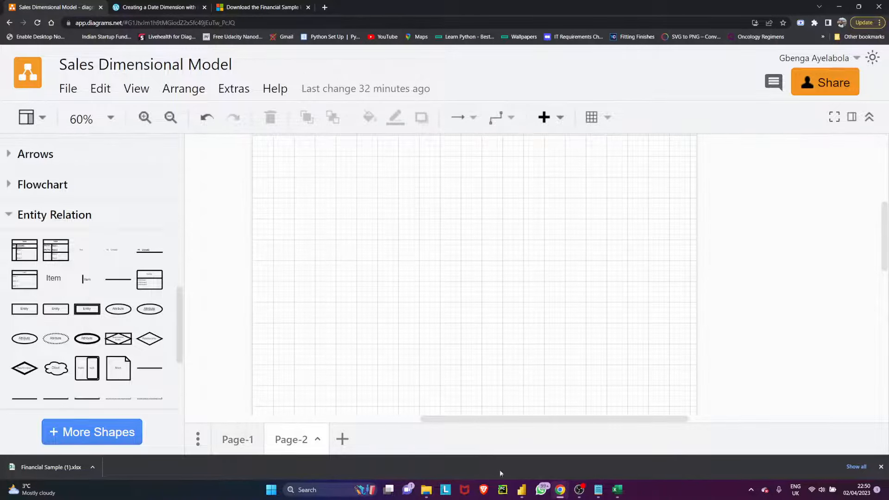
left_click(617, 490)
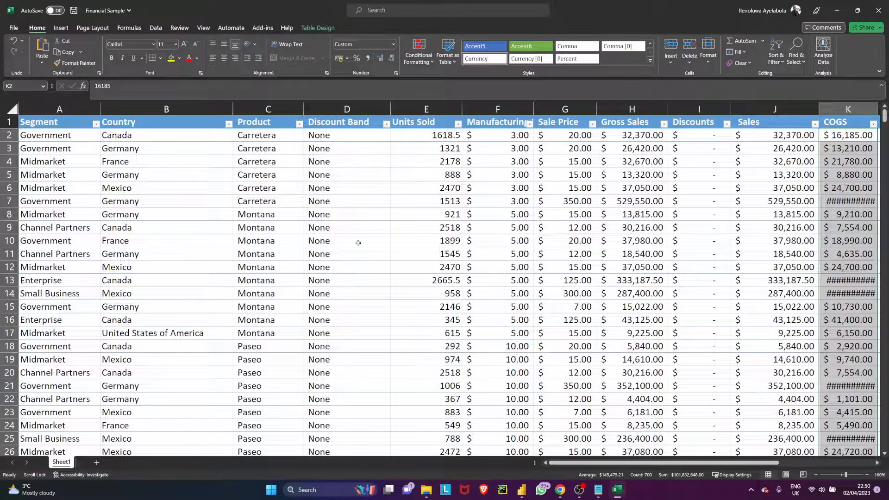
scroll(250, 222, "down", 2)
scroll(330, 396, "up", 1)
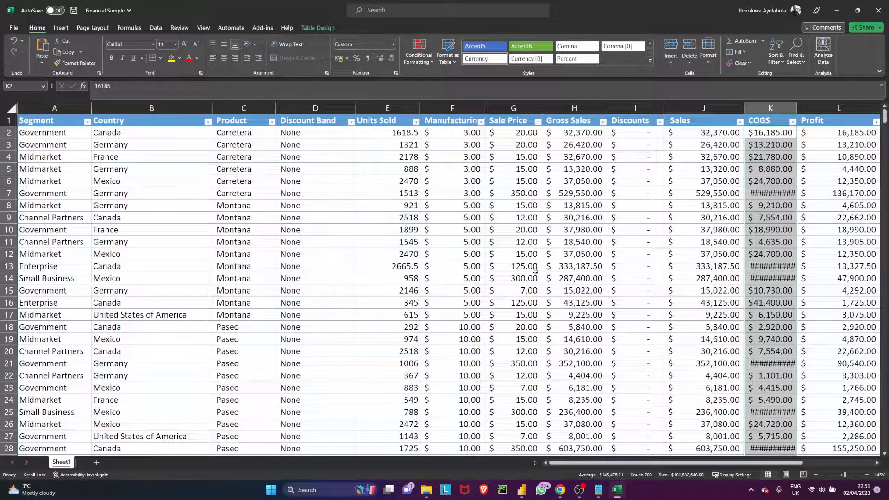
mouse_move(630, 463)
left_mouse_down()
mouse_move(701, 466)
mouse_move(630, 465)
left_mouse_up()
left_click_drag(638, 466, 602, 449)
left_click_drag(496, 427, 770, 418)
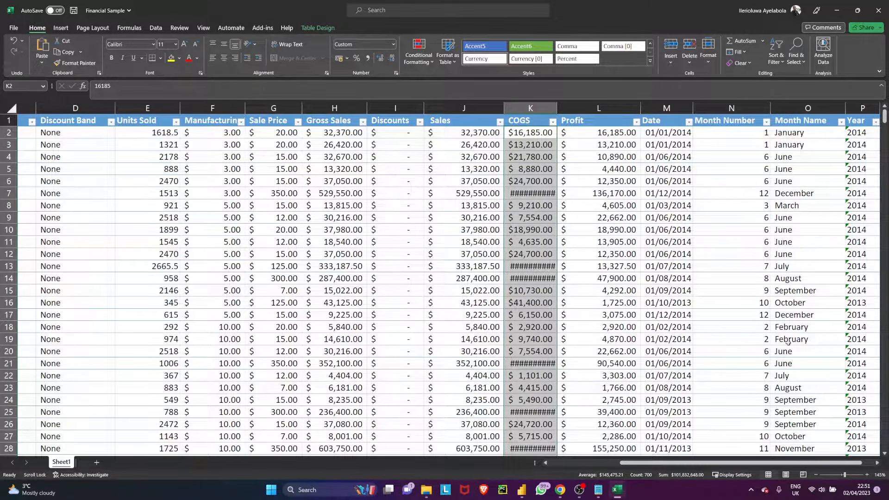
scroll(782, 286, "down", 4)
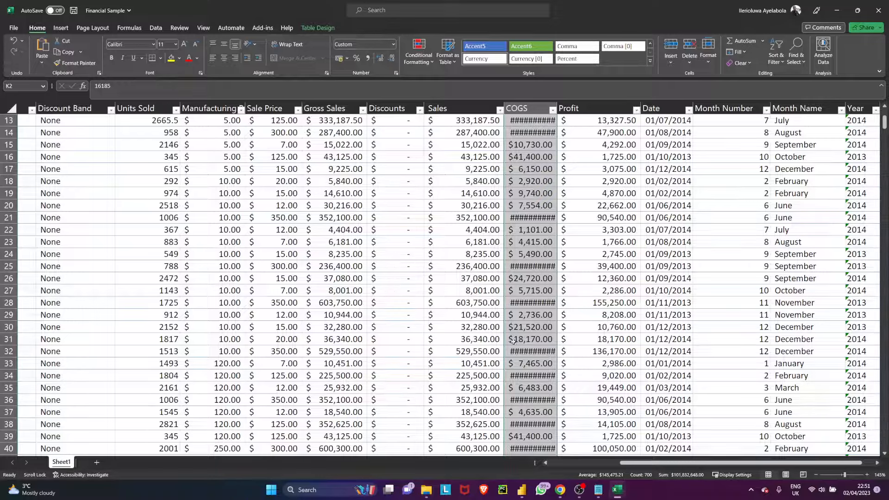
Switch back to the diagram in Chrome and collapse the General shapes to bring up the Entity Relation shapes
key("alt+Tab")
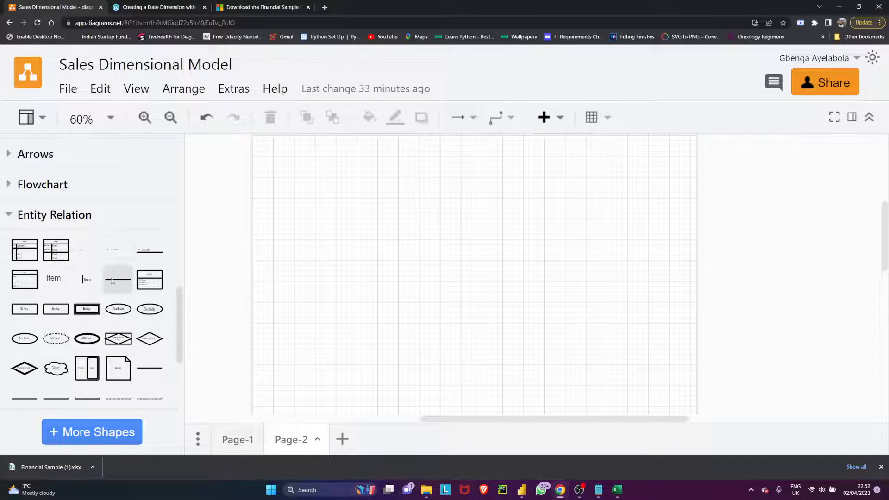
scroll(91, 337, "down", 2)
mouse_move(92, 337)
scroll(91, 337, "down", 2)
scroll(56, 384, "up", 7)
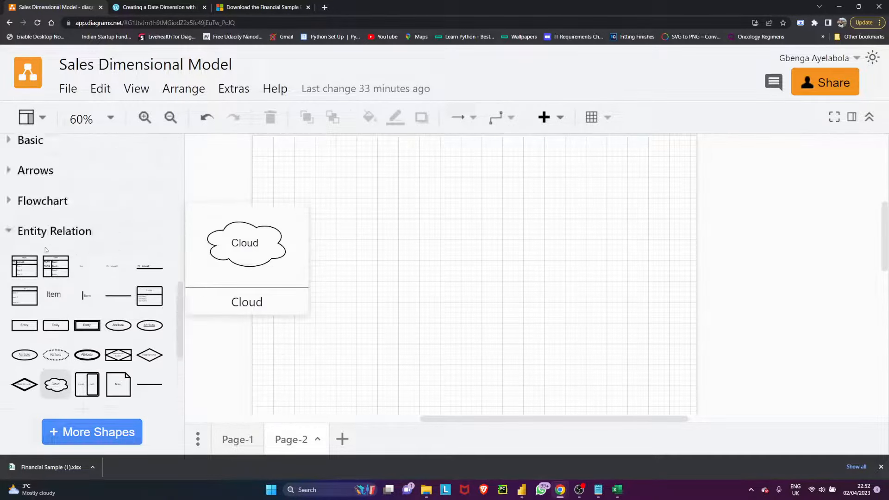
scroll(28, 158, "up", 5)
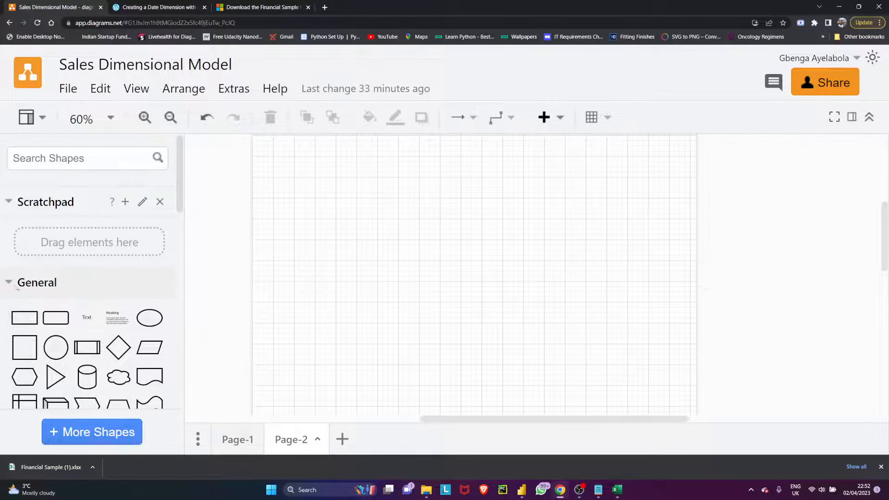
left_click(29, 283)
scroll(26, 320, "down", 1)
scroll(25, 321, "down", 4)
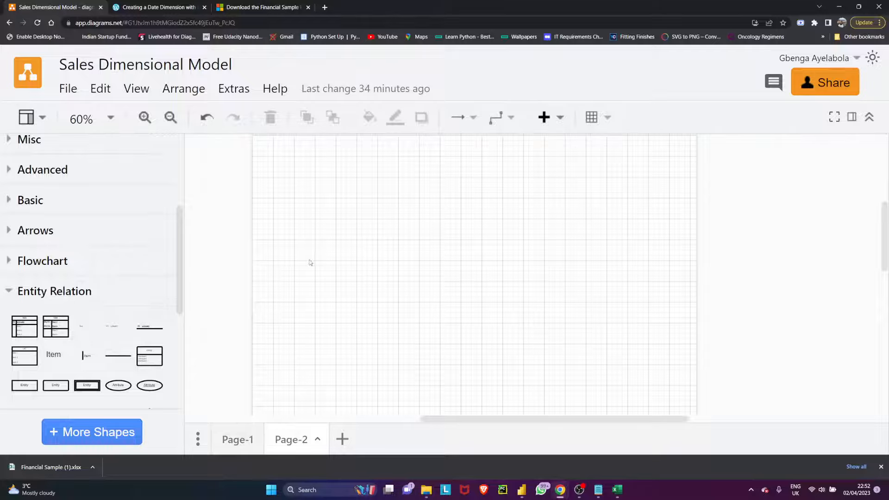
Place the Entity shape with the attribute list from the Entity Relation shapes mid-page on Page-2 and enlarge it
mouse_move(66, 337)
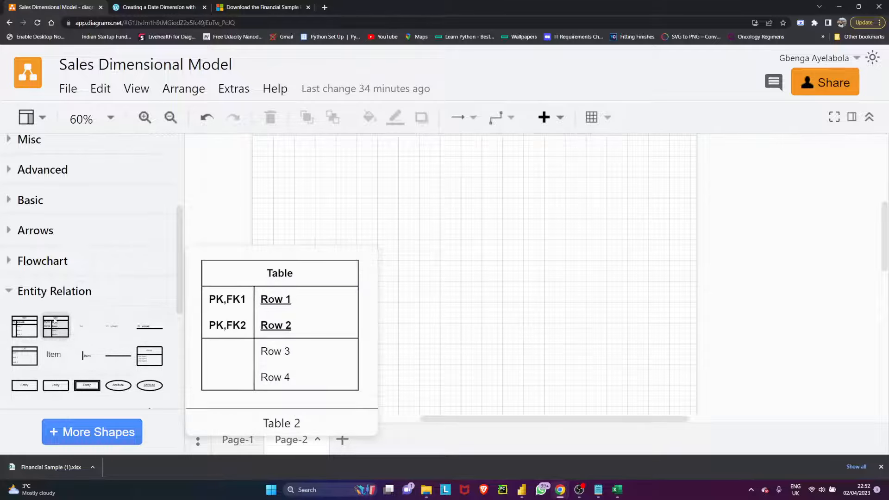
scroll(92, 333, "down", 1)
mouse_move(150, 313)
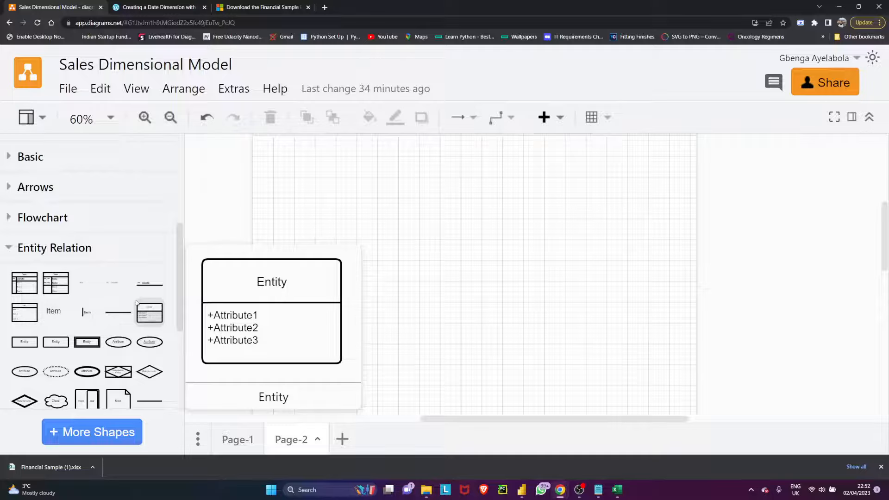
mouse_move(123, 298)
left_click_drag(150, 313, 261, 309)
left_click_drag(434, 245, 431, 226)
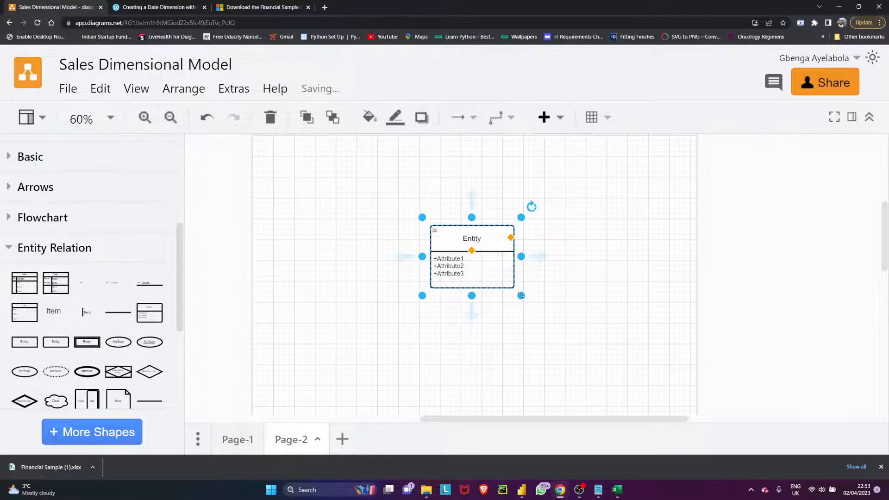
left_click_drag(521, 295, 554, 320)
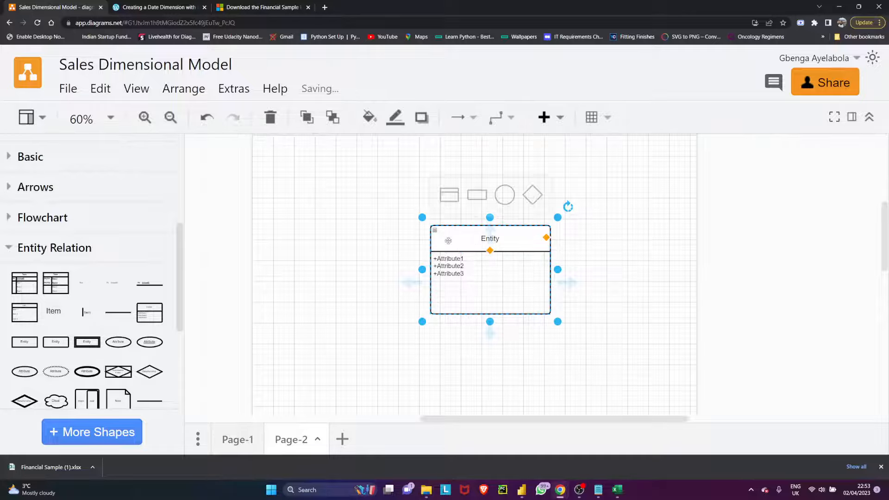
Rename the entity table's title to FactSales
double_click(478, 239)
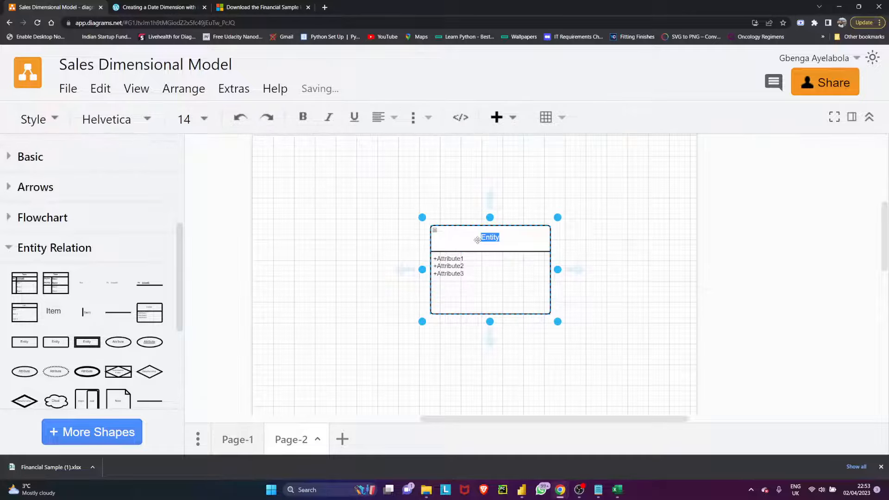
type("FactSales")
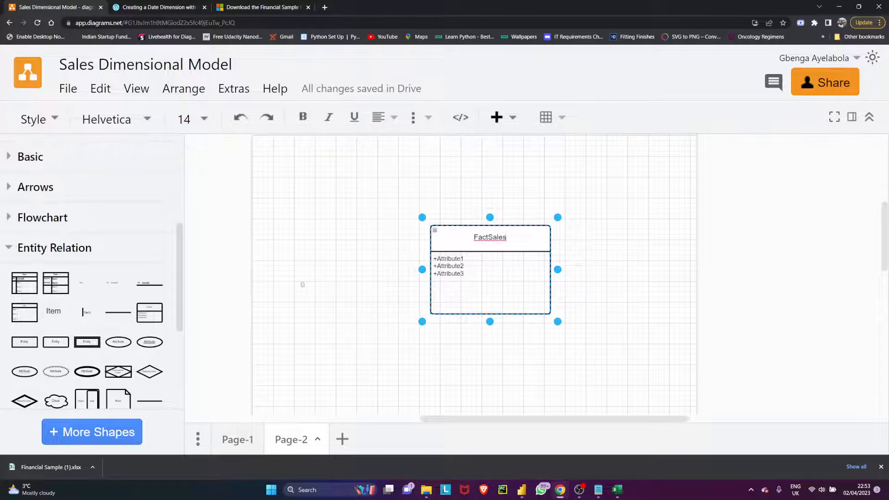
key("Escape")
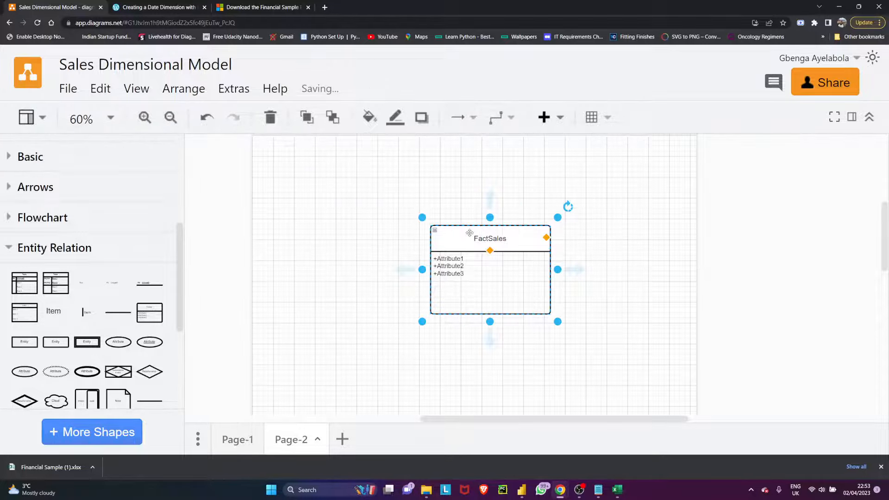
Duplicate the FactSales table twice and arrange the three tables with one at left, one upper right and one lower right
left_click_drag(469, 233, 524, 338)
left_click(524, 233)
left_click_drag(525, 233, 551, 191)
left_click_drag(520, 331, 566, 321)
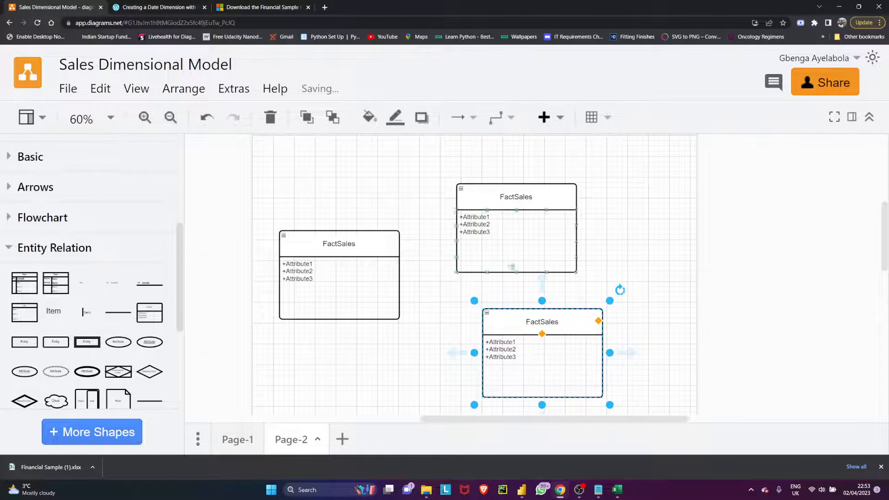
Switch to the Financial Sample workbook in Excel and review the column headers from Year back to Segment
left_click(617, 489)
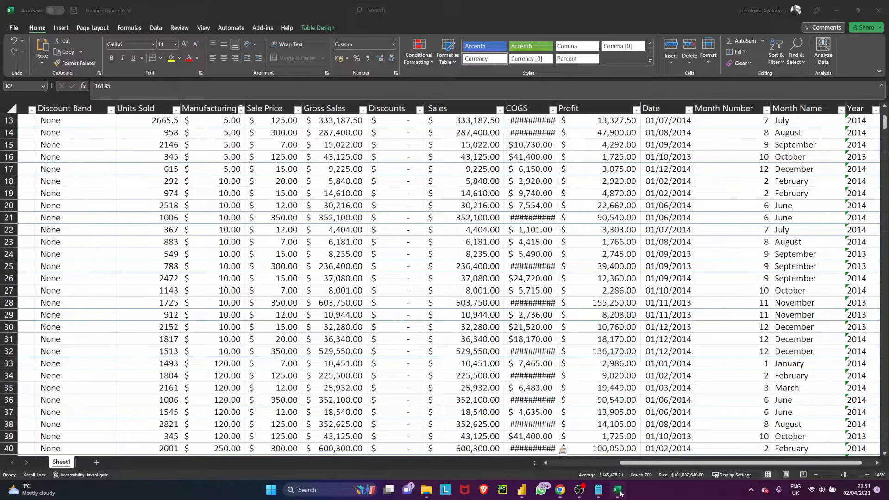
scroll(261, 299, "up", 4)
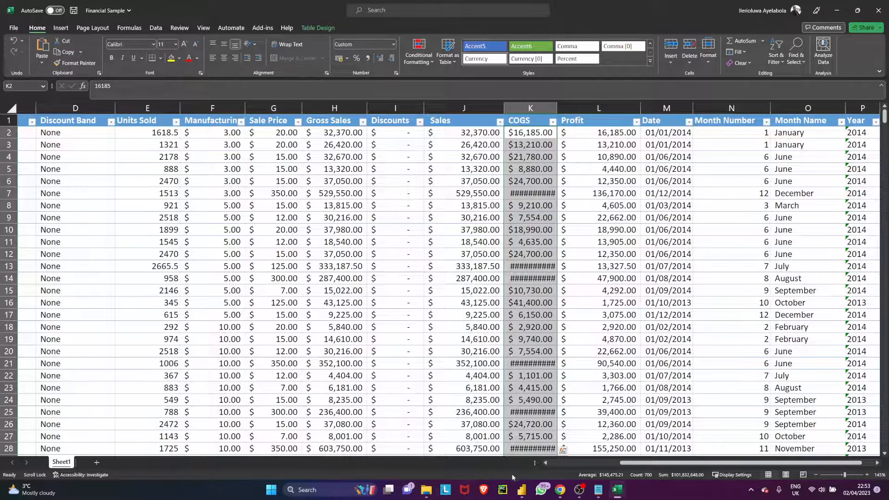
left_click(561, 462)
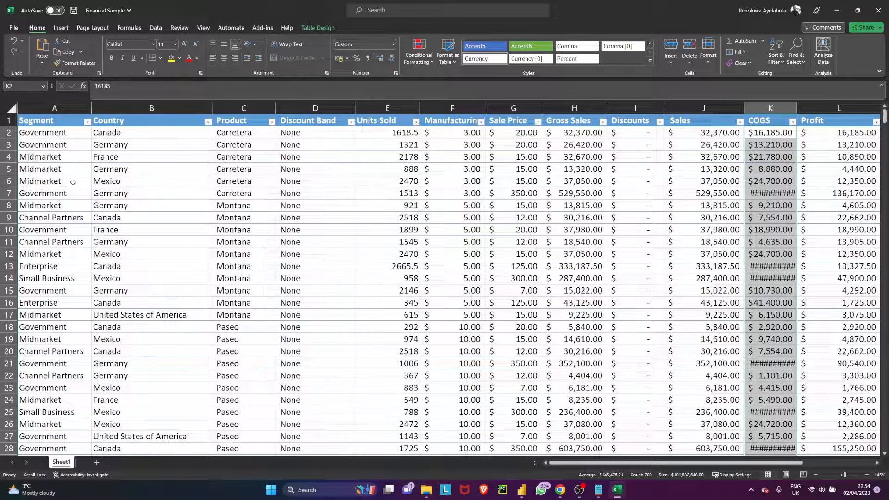
Switch back to the diagram in Chrome and rename the left FactSales copy to DimSegment
key("alt+Tab")
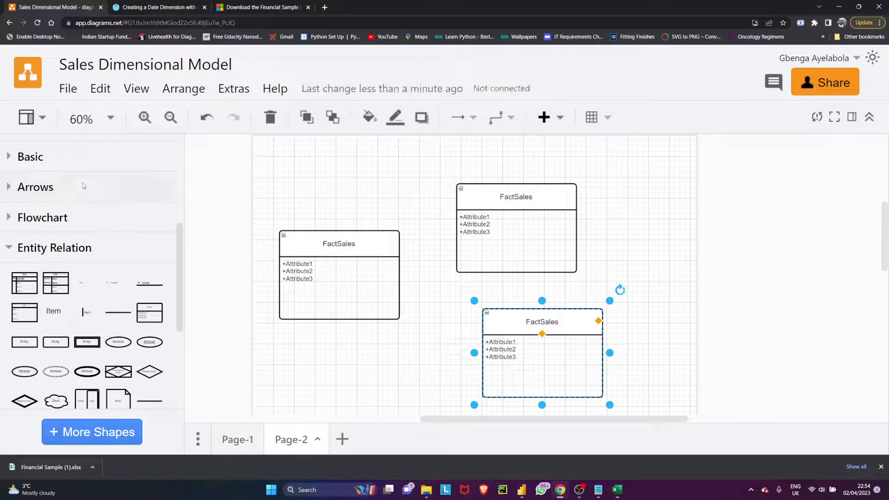
double_click(331, 244)
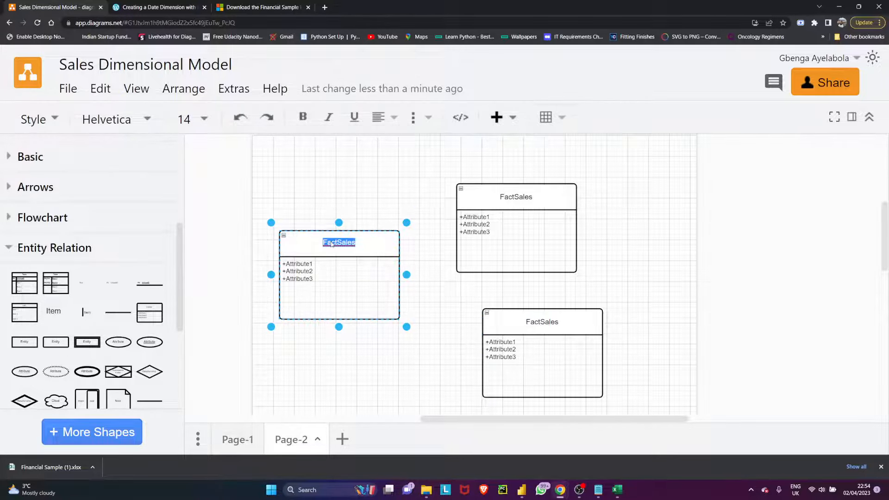
type("Dim")
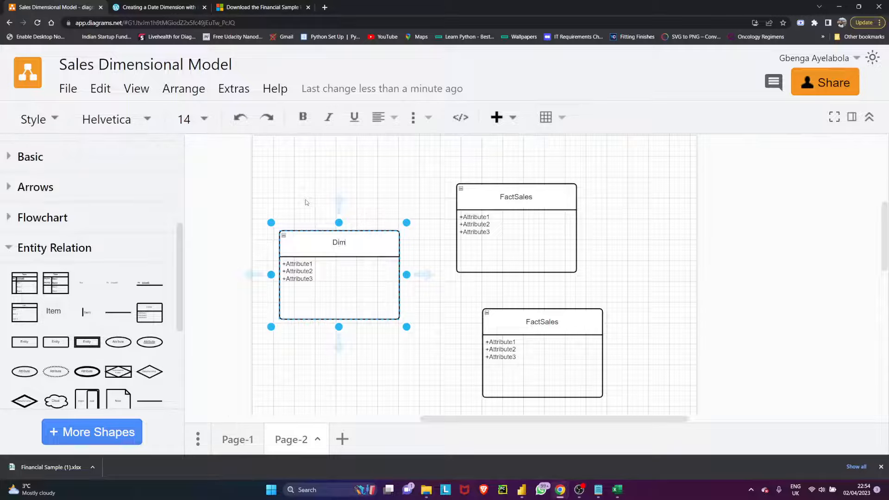
type("Segment")
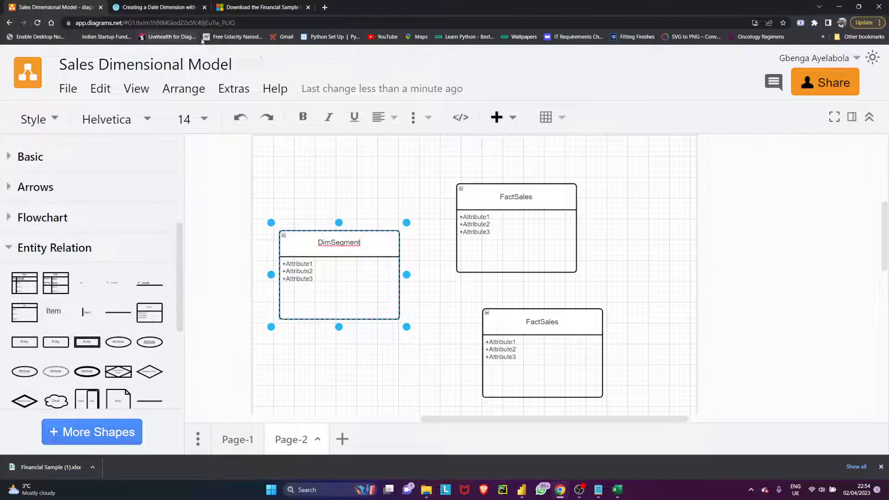
Switch to the Excel workbook and compare the Segment column with the Country, Product, Discount Band and remaining columns
key("alt+Tab")
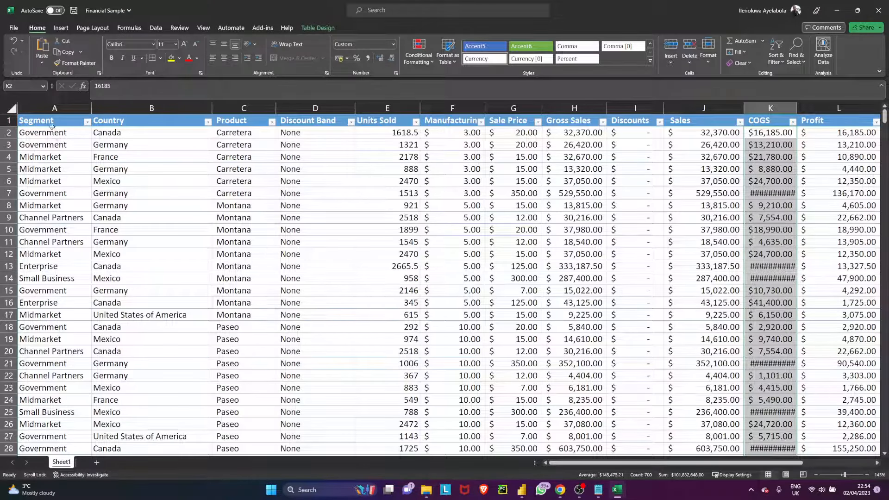
left_click(161, 106)
left_click(226, 107)
left_click(308, 107)
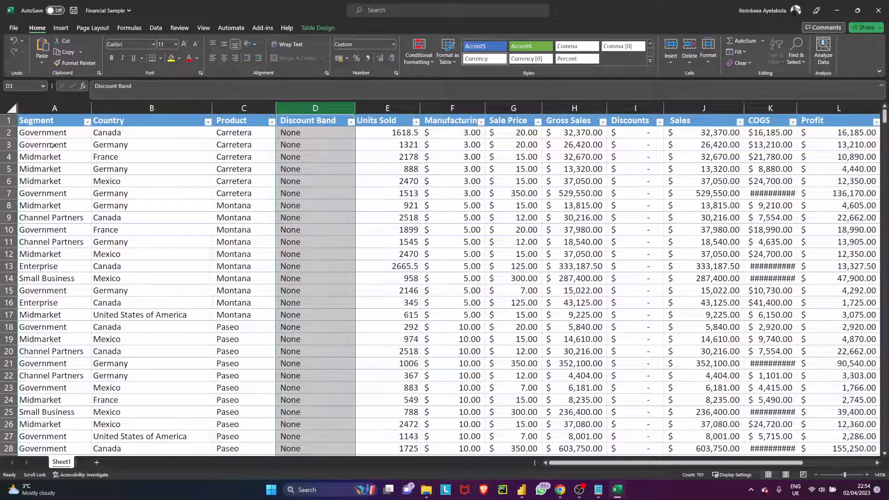
left_click(54, 108)
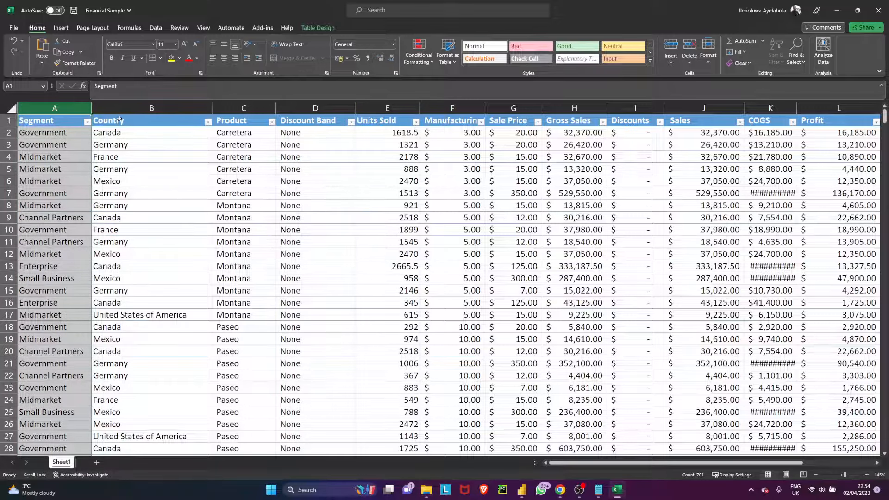
left_click_drag(151, 108, 833, 103)
Return to the diagram in Chrome and replace Attribute1 in the DimSegment table with Segment
key("alt+Tab")
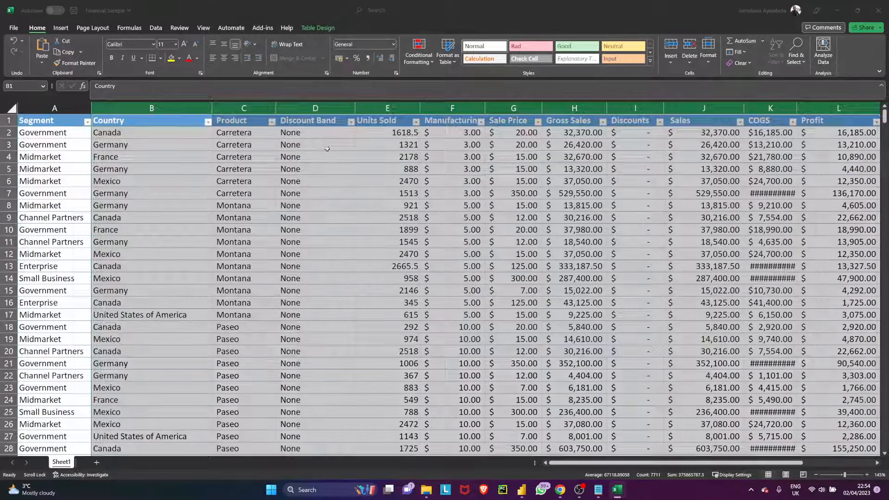
left_click(298, 265)
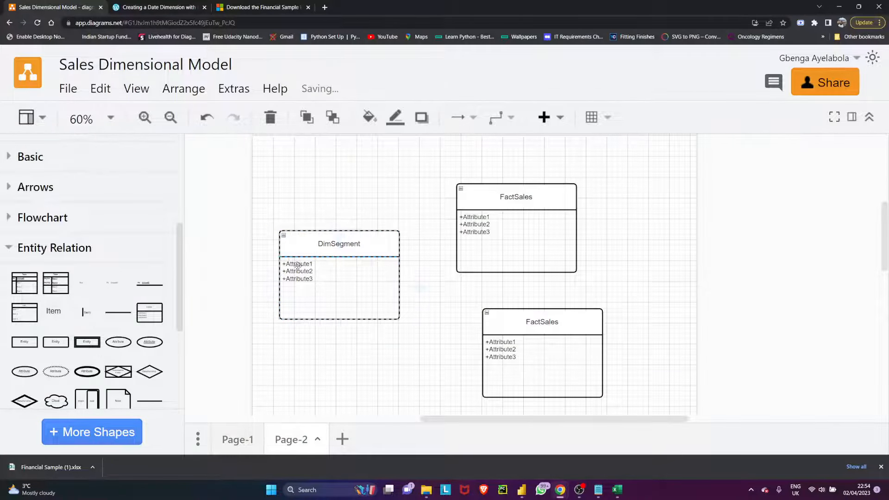
double_click(297, 265)
double_click(297, 264)
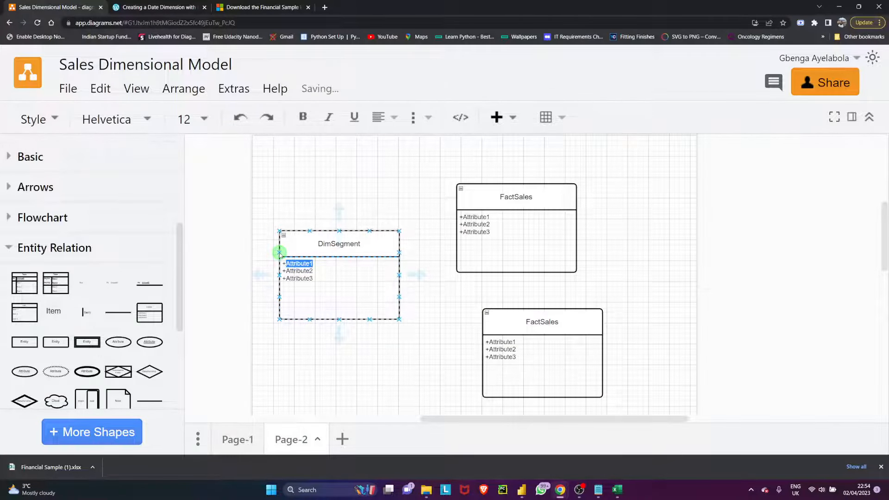
type("Se")
key("BackSpace")
key("BackSpace")
key("BackSpace")
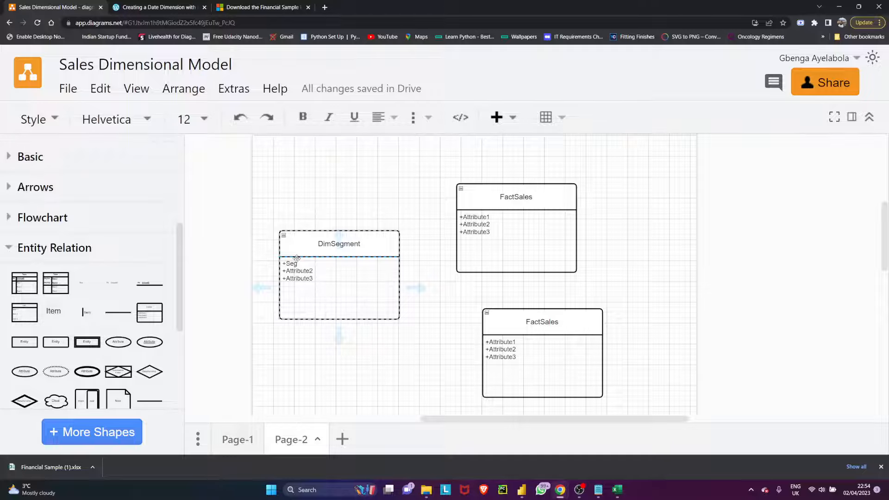
type("ment")
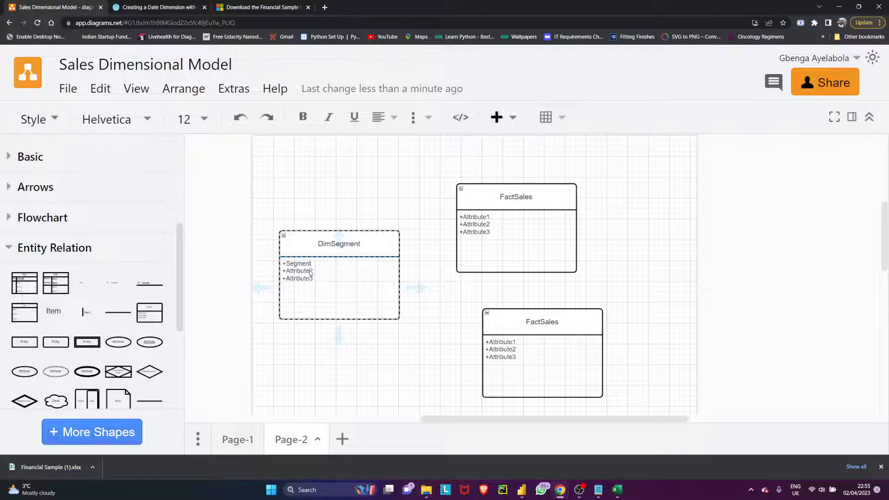
Erase the Attribute2 placeholder text in the DimSegment table
key("BackSpace")
key("BackSpace")
key("BackSpace")
key("BackSpace")
key("BackSpace")
key("BackSpace")
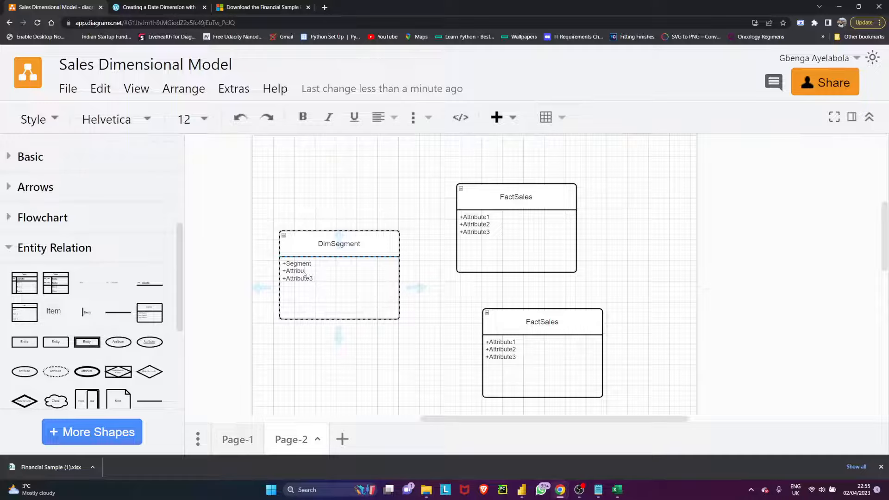
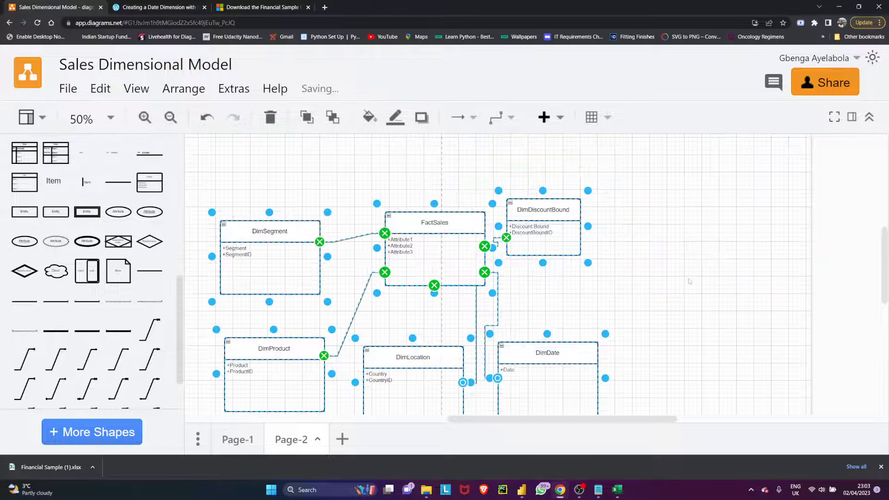
Move the DimDate table farther below and to the right of FactSales
left_click(690, 280)
scroll(569, 352, "up", 1)
scroll(558, 359, "down", 2)
scroll(529, 376, "down", 3)
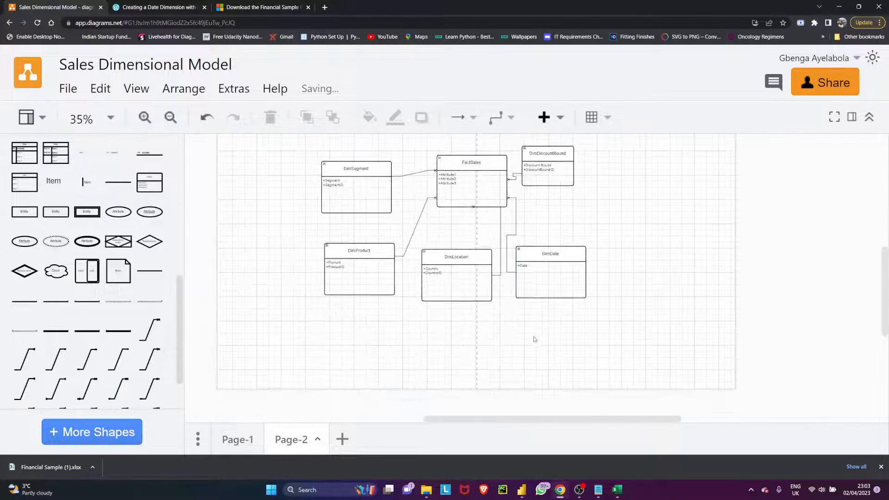
left_click_drag(545, 286, 577, 338)
Move DimLocation lower beneath FactSales and DimProduct farther out to the lower left, removing any stray connector
left_click_drag(457, 300, 430, 355)
key("Delete")
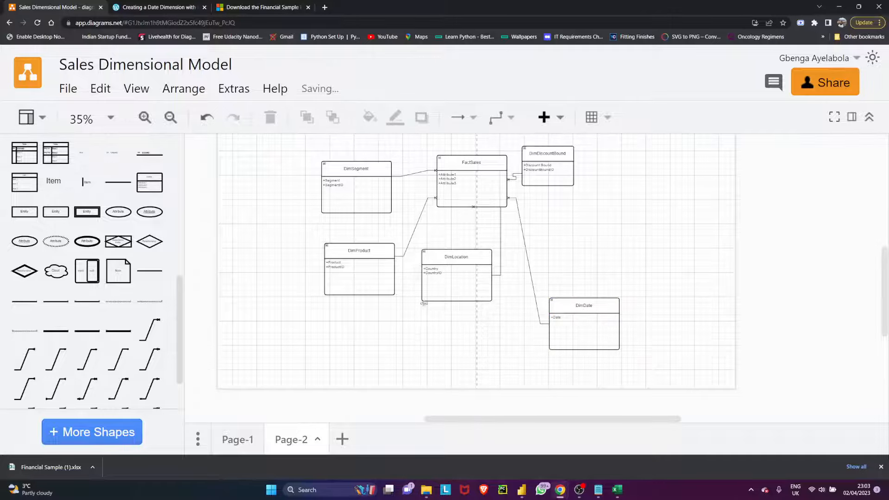
left_click(440, 289)
left_click_drag(440, 289, 403, 343)
left_click(376, 292)
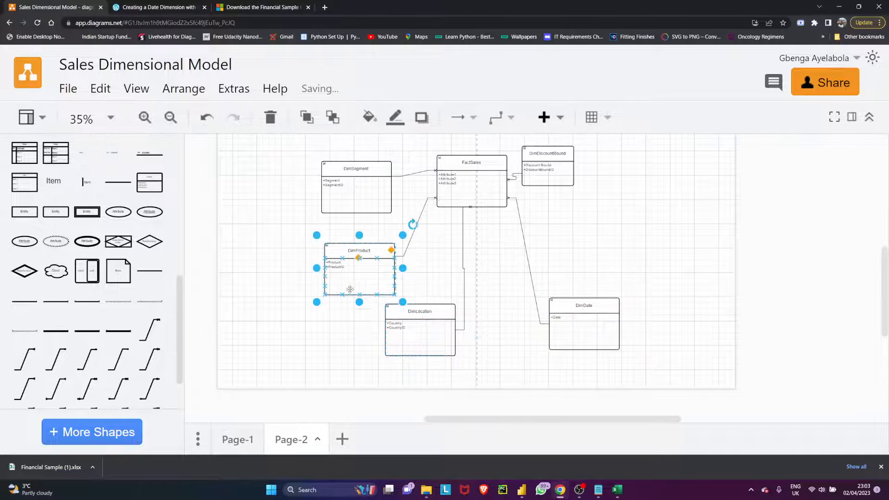
left_click_drag(376, 293, 297, 305)
Move DimDiscountBound to the upper right and DimSegment to the upper left of FactSales, removing any stray connector
scroll(551, 269, "down", 1)
scroll(551, 269, "up", 5)
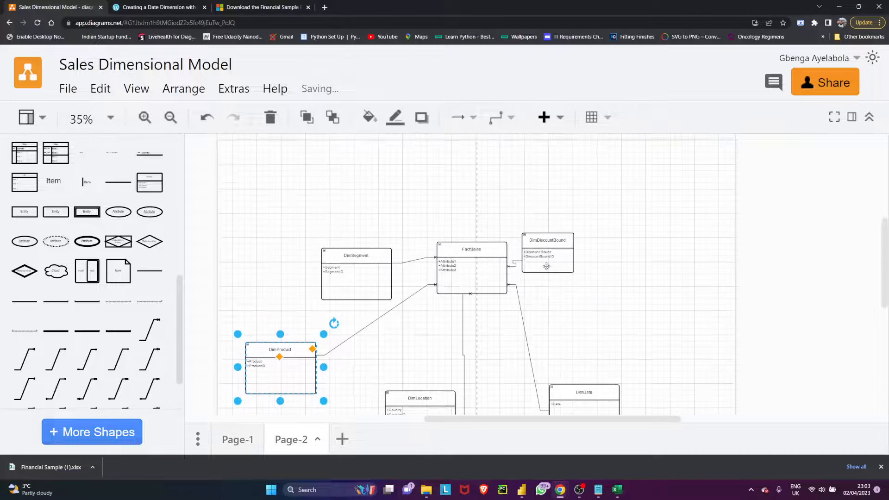
left_click_drag(561, 246, 572, 176)
key("Delete")
key("Delete")
left_click(548, 260)
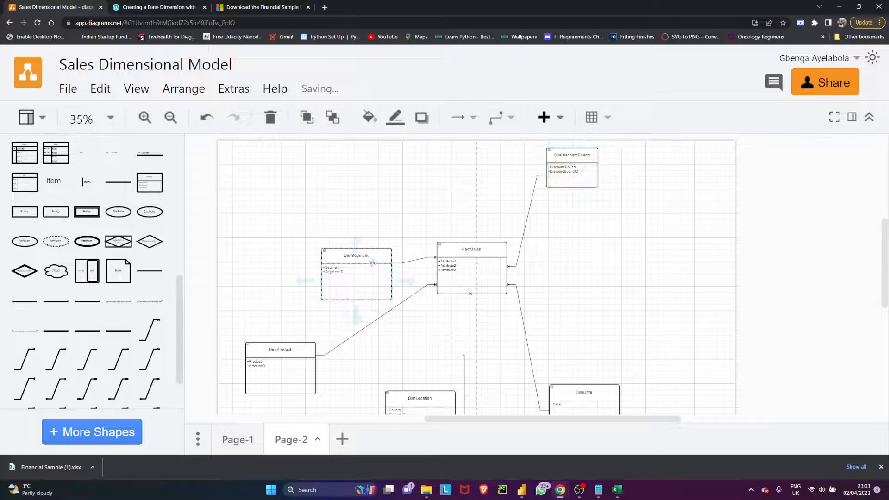
left_click_drag(373, 264, 369, 160)
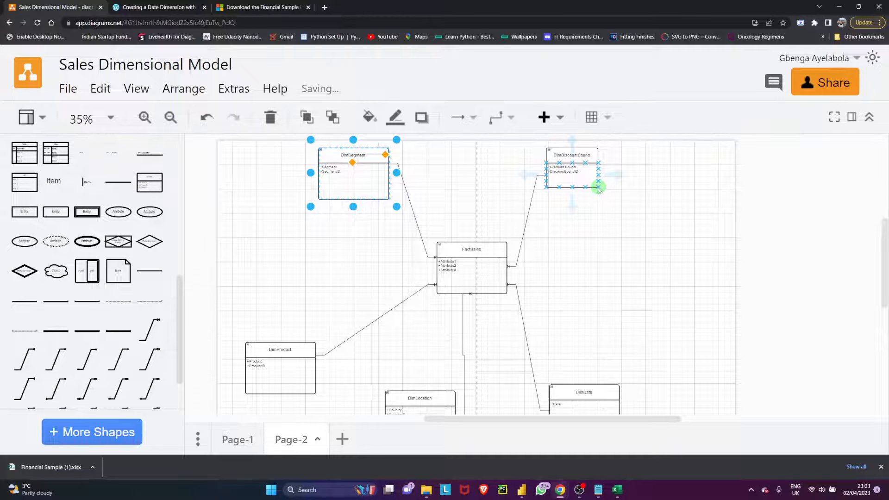
Spread the DimLocation, DimProduct and DimDate tables more evenly below FactSales, deleting the stray connector on DimLocation
scroll(438, 315, "down", 2)
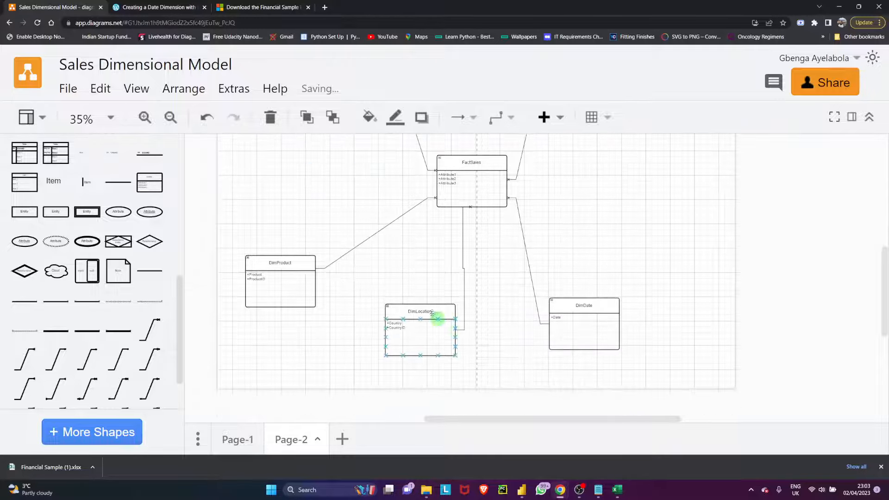
left_click_drag(438, 305, 481, 254)
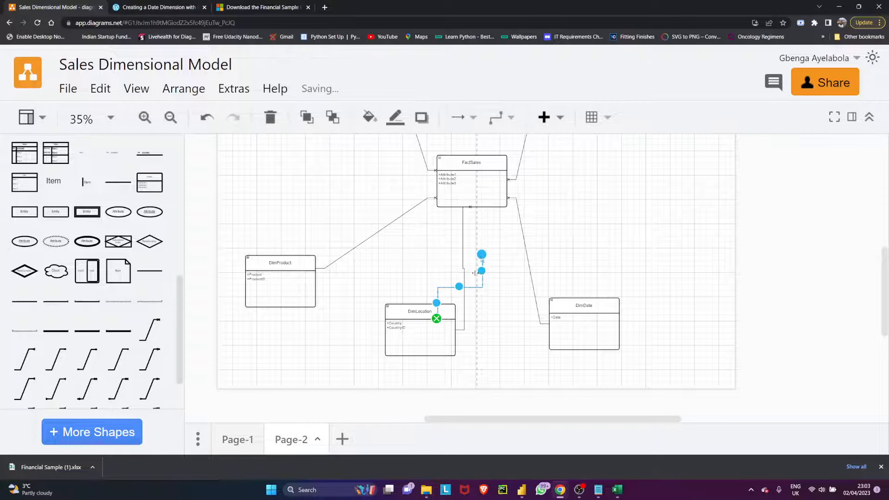
key("Delete")
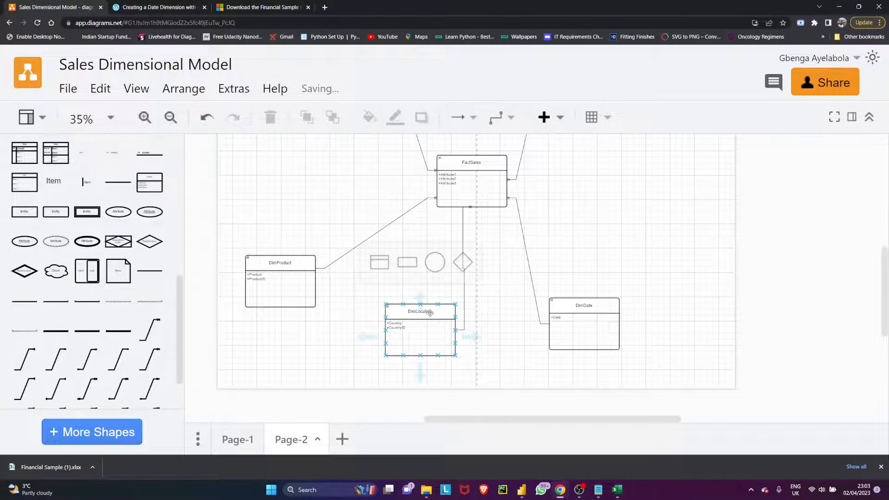
mouse_move(429, 312)
left_mouse_down()
mouse_move(634, 181)
mouse_move(662, 134)
mouse_move(461, 160)
mouse_move(451, 275)
mouse_move(423, 299)
mouse_move(440, 299)
mouse_move(434, 309)
left_mouse_up()
left_click_drag(312, 289, 293, 309)
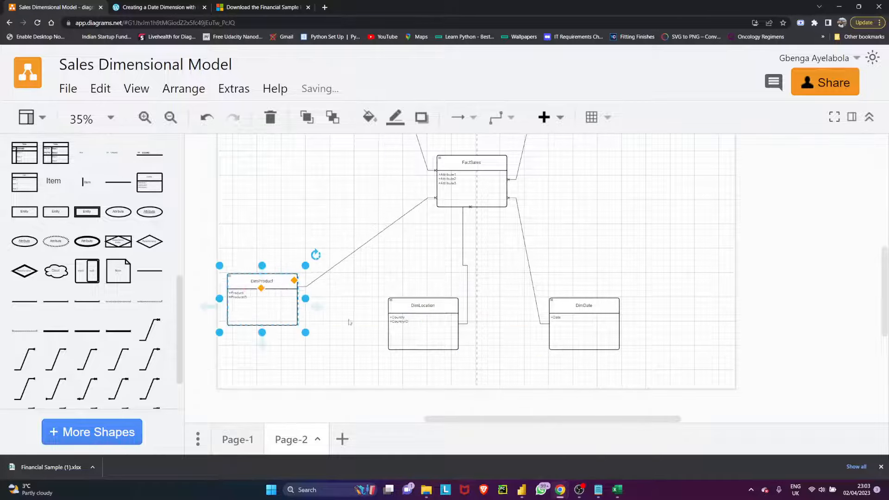
left_click_drag(594, 327, 628, 301)
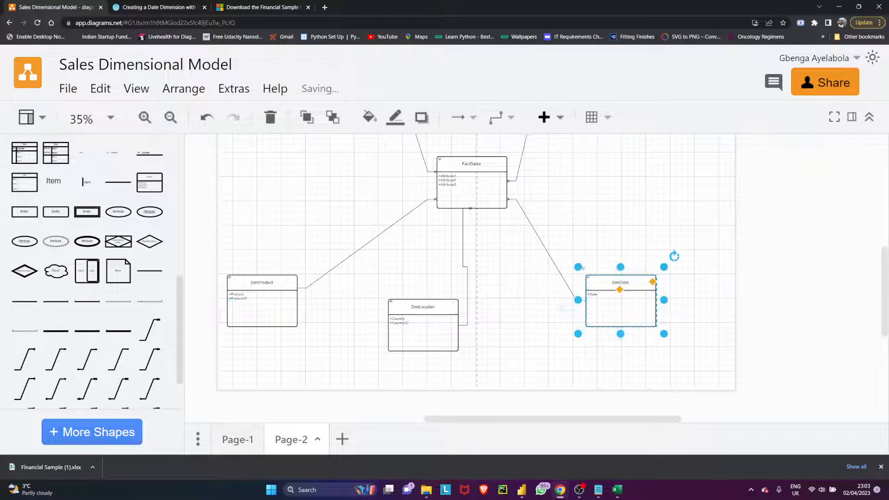
Examine the rearranged star layout of the five dimension tables and their connectors around FactSales
scroll(579, 263, "up", 5)
scroll(578, 263, "down", 3)
scroll(570, 264, "down", 1)
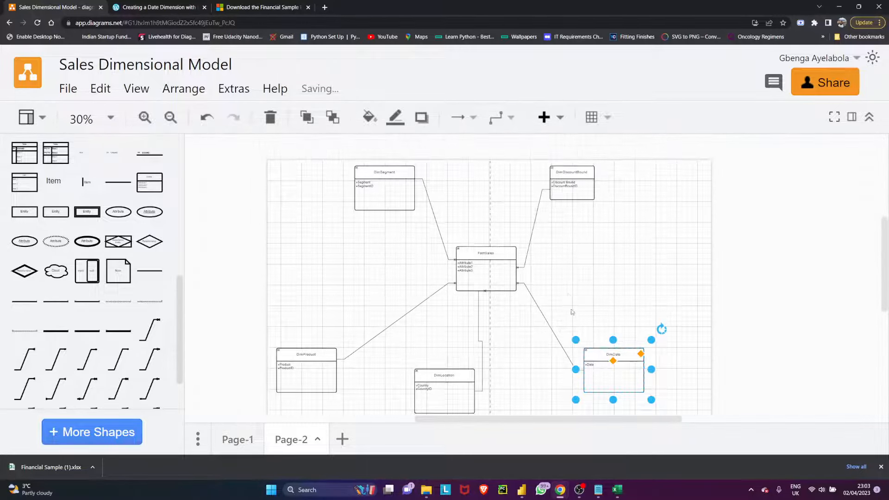
scroll(499, 365, "down", 2)
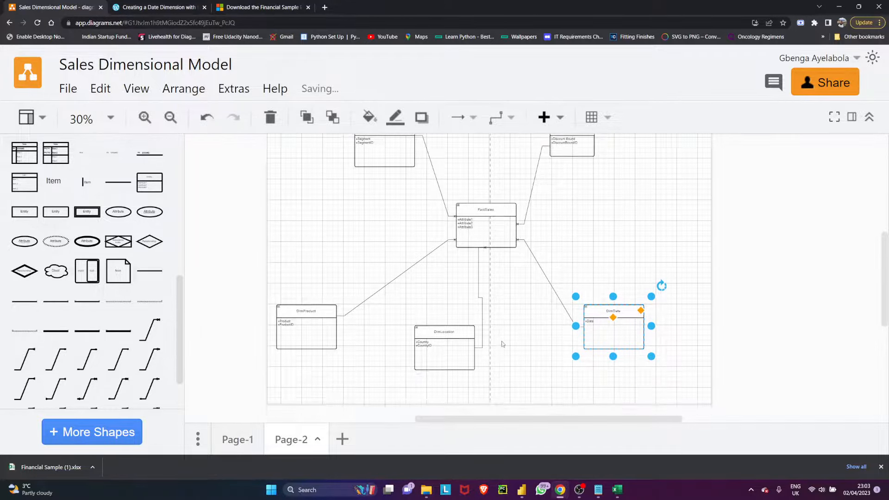
scroll(502, 345, "up", 2)
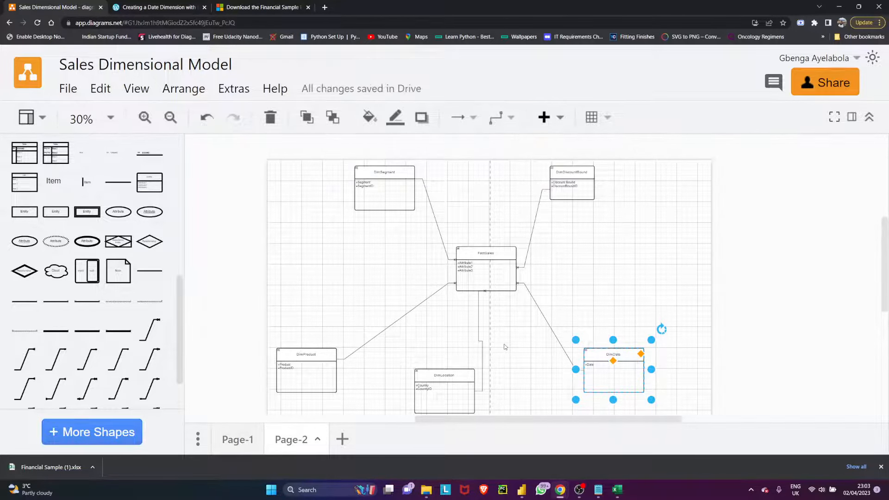
scroll(505, 346, "up", 1)
scroll(505, 347, "down", 3)
scroll(458, 299, "up", 2)
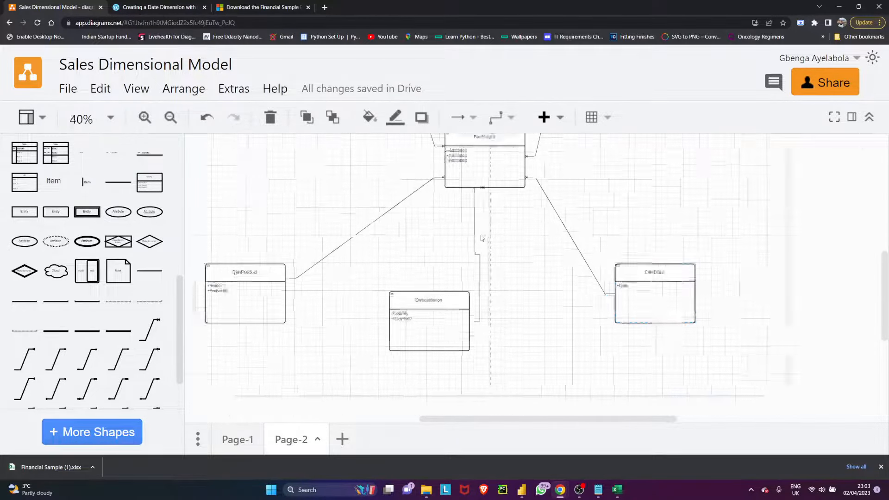
scroll(459, 300, "up", 4)
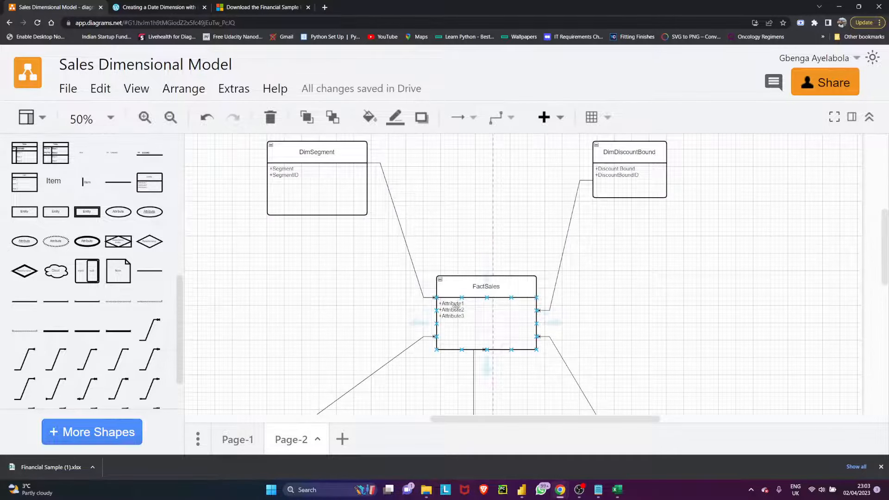
Replace the placeholder attributes in FactSales with COGS and Discount, checking the column headers in the Excel workbook
double_click(457, 308)
key("alt+Tab")
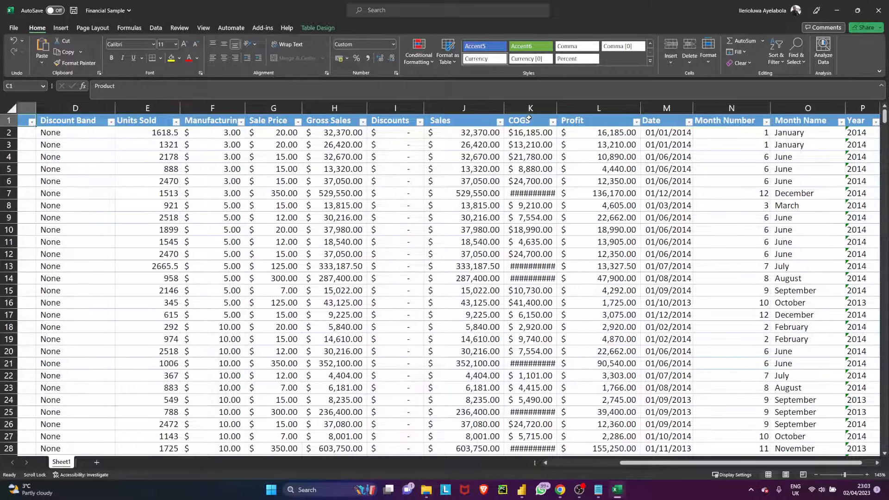
key("alt+Tab")
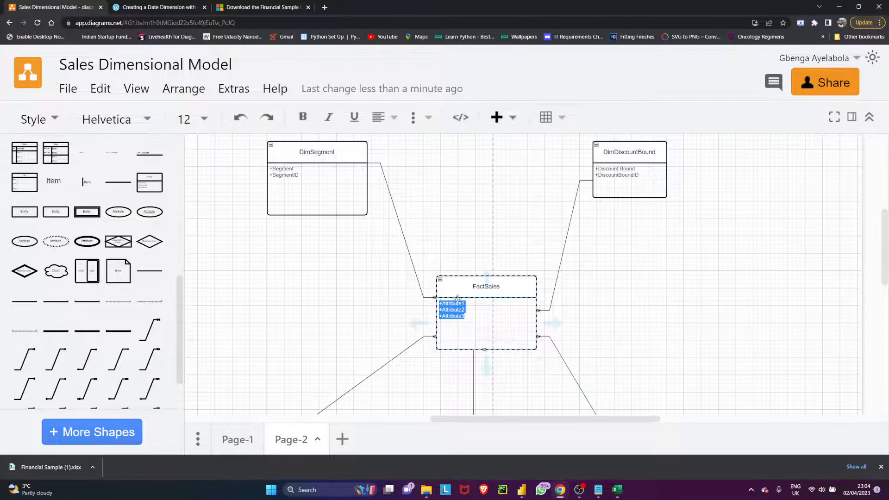
type("+COGS")
key("alt+Tab")
key("alt+Tab")
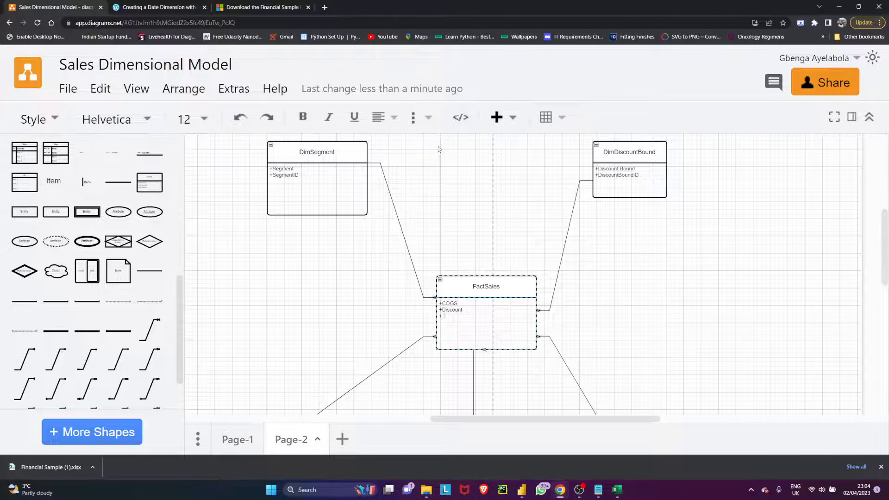
Review the sales columns in the Excel workbook, and add SegmentID to the FactSales table in the Chrome diagram
key("alt+Tab")
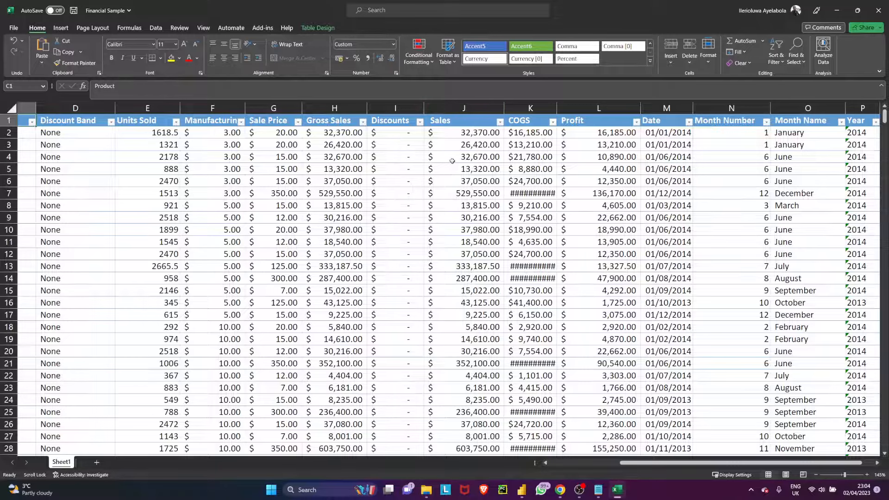
key("alt+Tab")
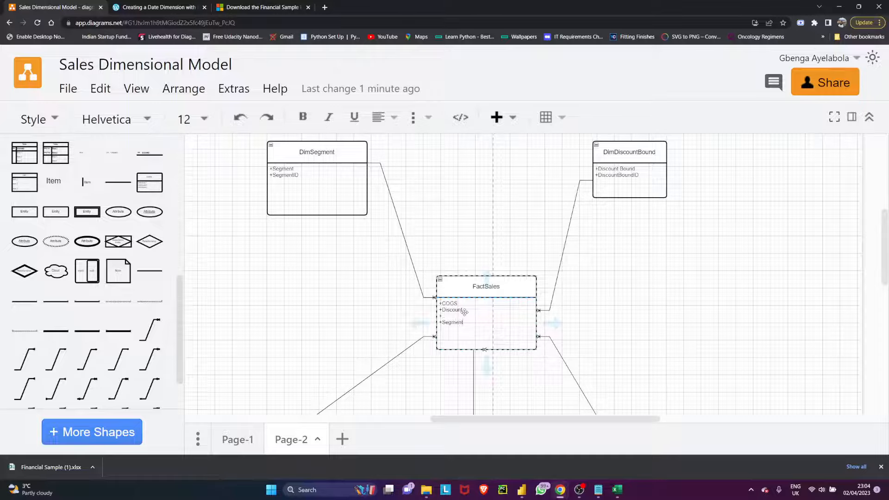
type("ID")
Copy the DiscountBoundID attribute name from the DimDiscountBound table
left_click(616, 181)
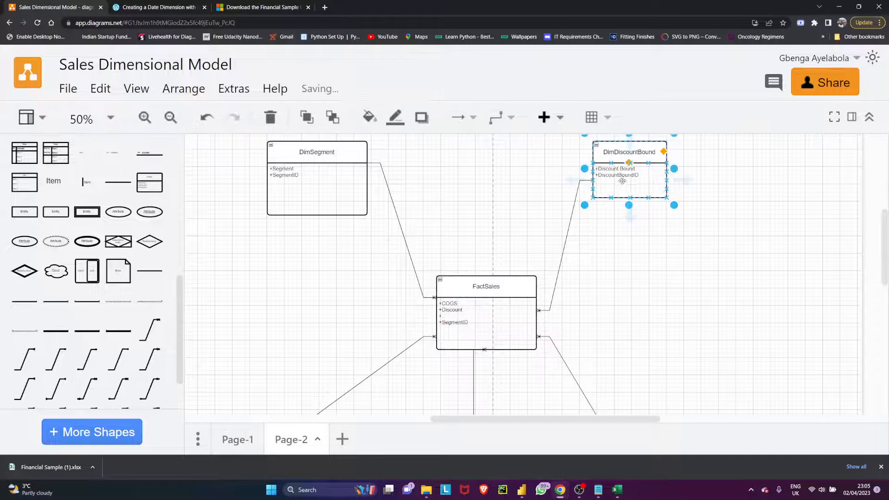
left_click(623, 179)
double_click(623, 179)
left_click(634, 180)
left_click(644, 177)
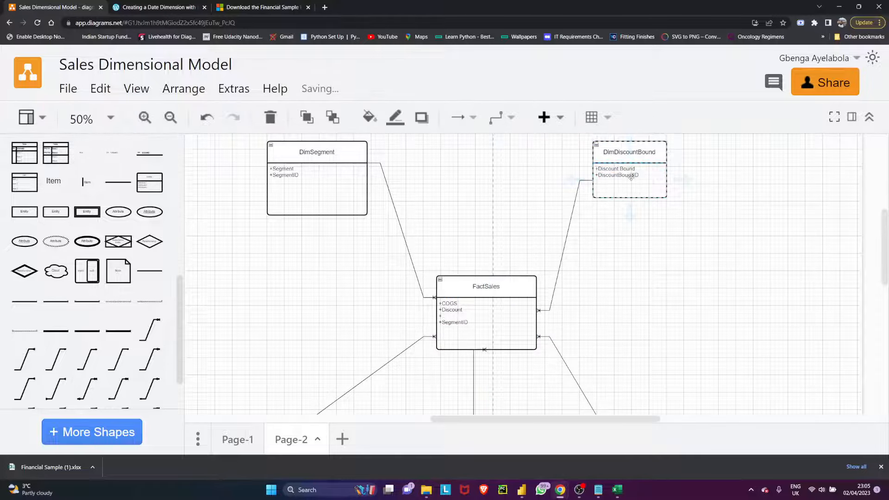
double_click(633, 179)
double_click(633, 179)
key("ctrl+c")
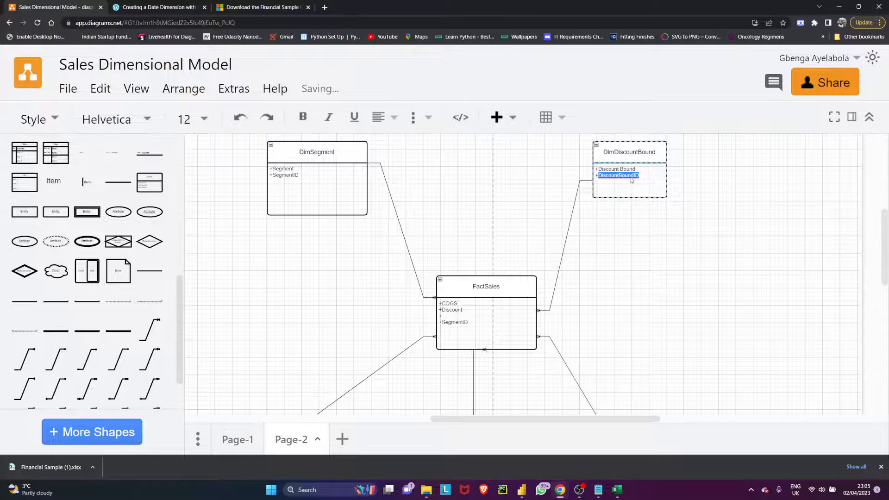
Add DiscountBoundID, Date, CountryID and ProductID below SegmentID in the FactSales table
left_click(445, 329)
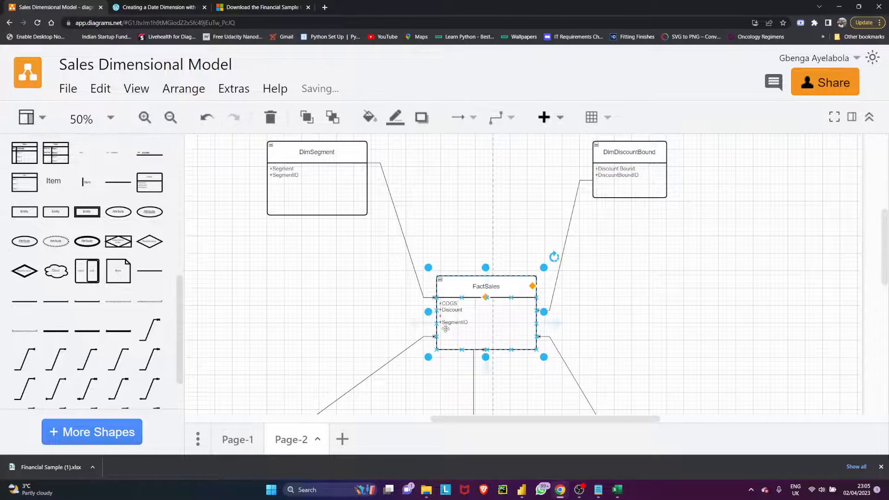
double_click(447, 330)
left_click(447, 330)
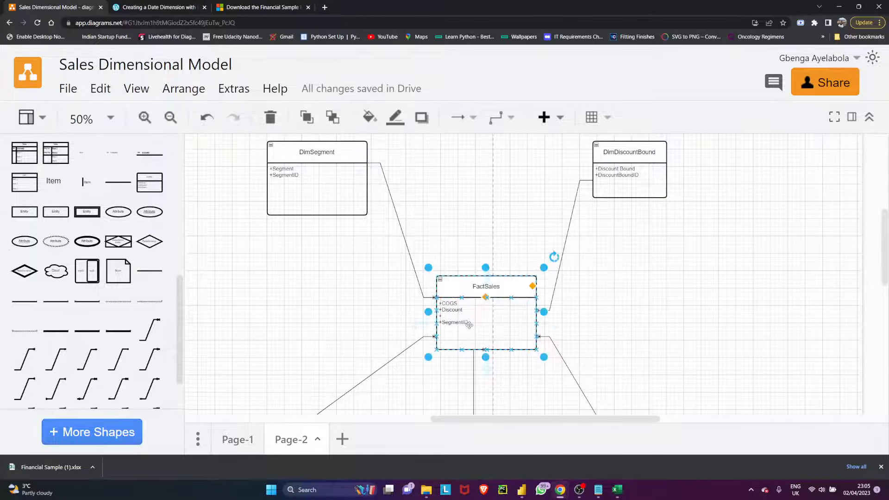
double_click(469, 325)
left_click(479, 324)
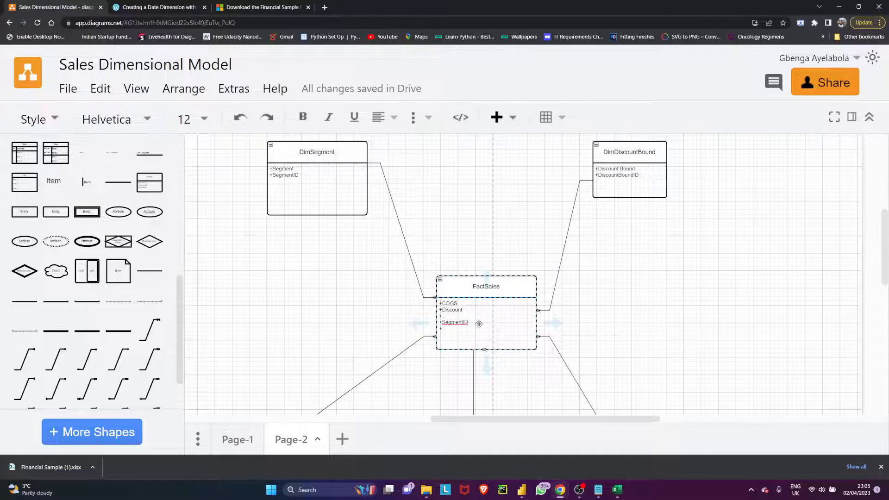
key("ctrl+v")
scroll(456, 313, "down", 3)
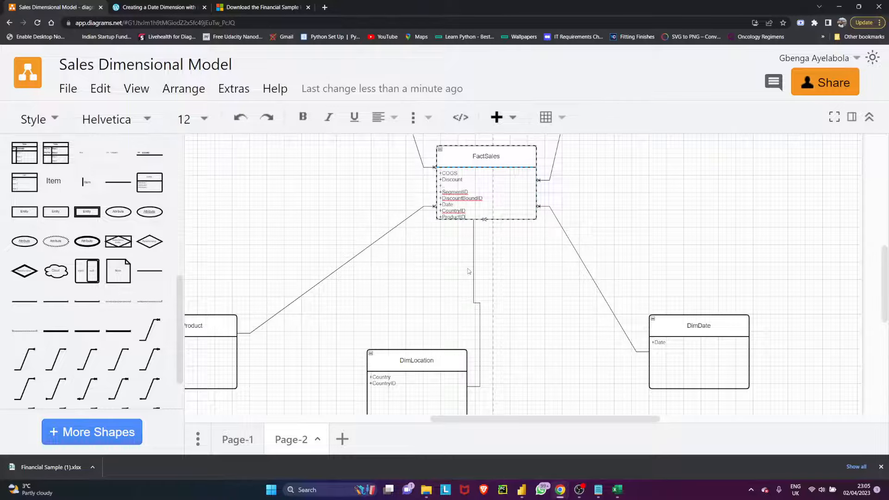
scroll(707, 212, "down", 2)
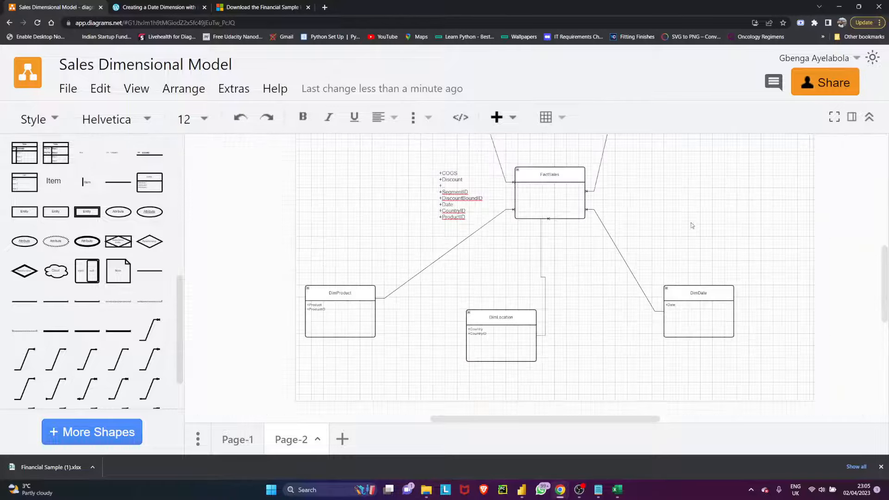
left_click(688, 211)
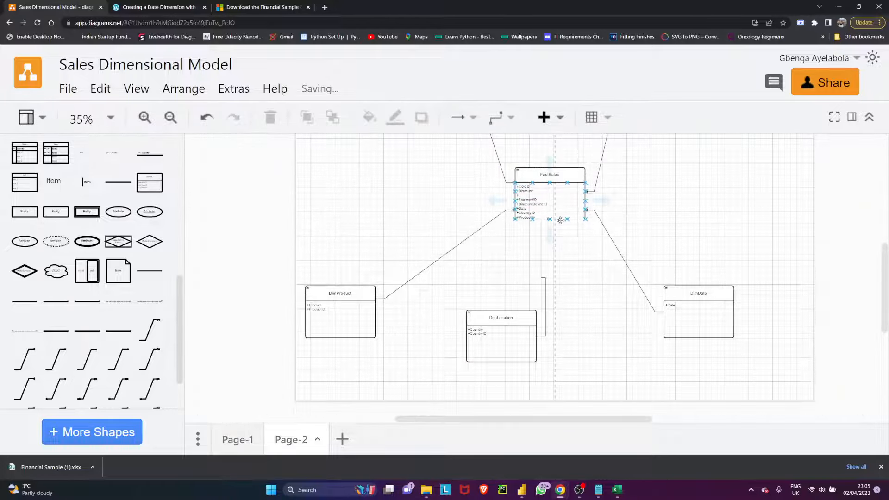
Enlarge the FactSales table upward so its whole attribute list fits inside, and check the surrounding diagram
left_click(530, 171)
scroll(537, 166, "up", 2)
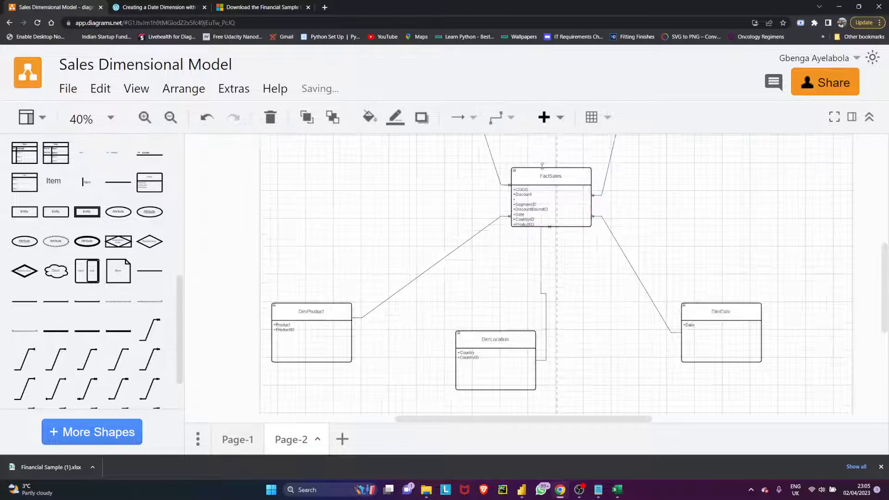
left_click_drag(546, 164, 546, 142)
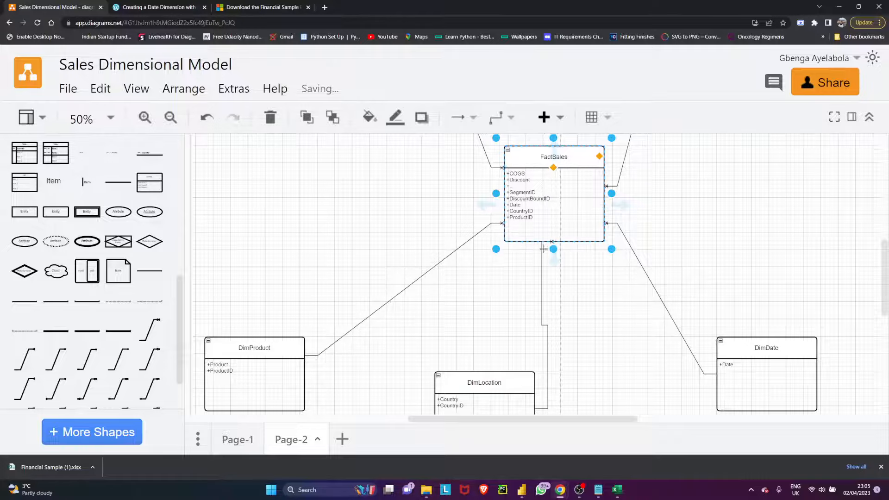
scroll(528, 237, "down", 3)
scroll(541, 240, "up", 7)
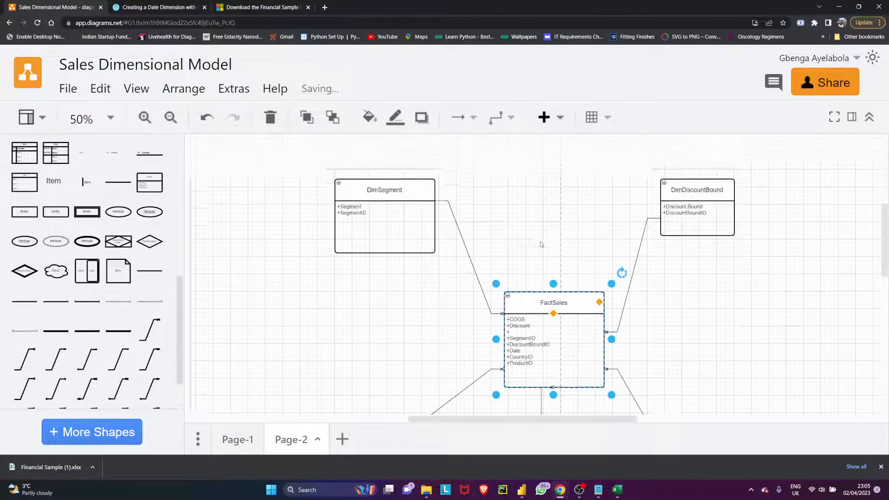
Export the sales star schema page as a PNG at 100% zoom with a copy of the diagram included, and download it
scroll(546, 250, "down", 3)
left_click(543, 257)
scroll(545, 257, "down", 2)
left_click(546, 276)
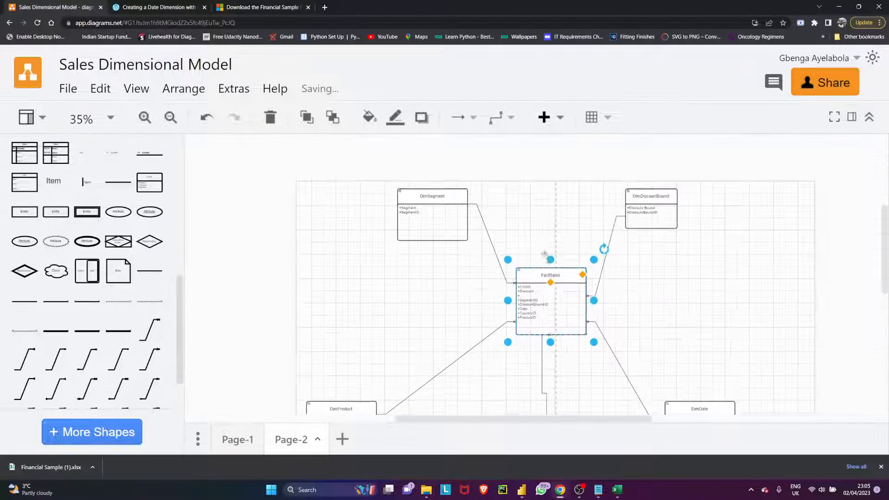
scroll(602, 296, "down", 3)
left_click(428, 332)
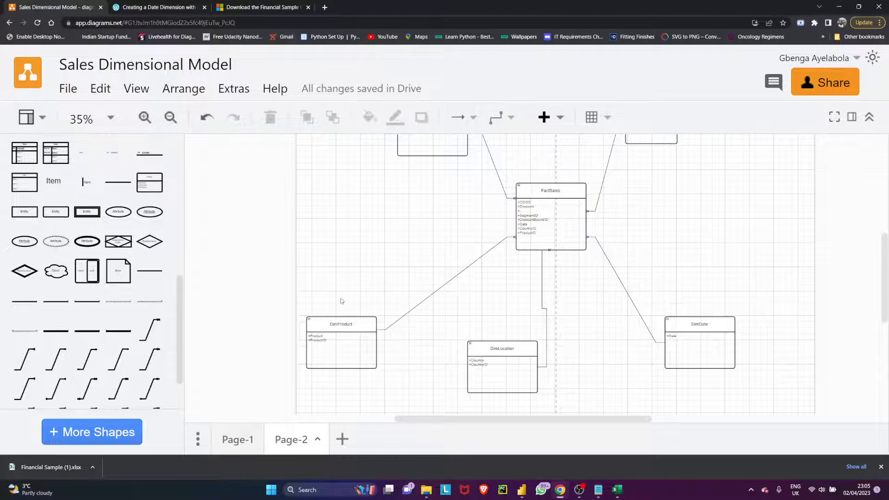
left_click(68, 88)
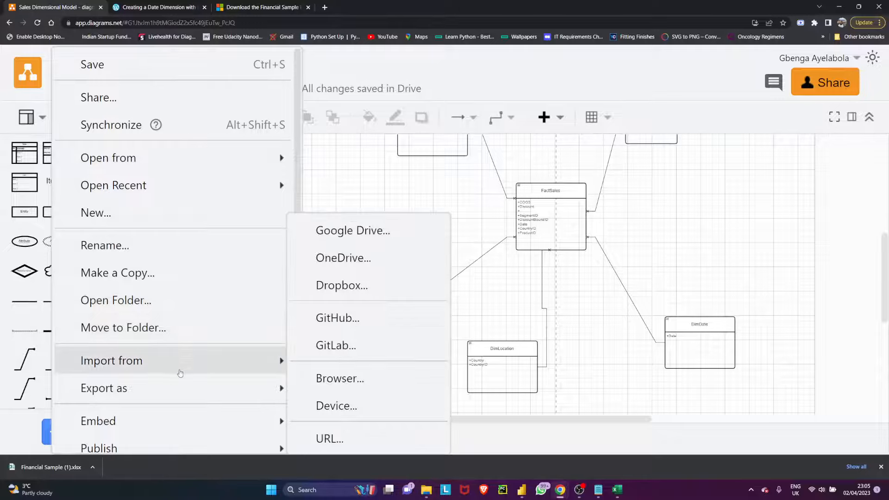
mouse_move(192, 379)
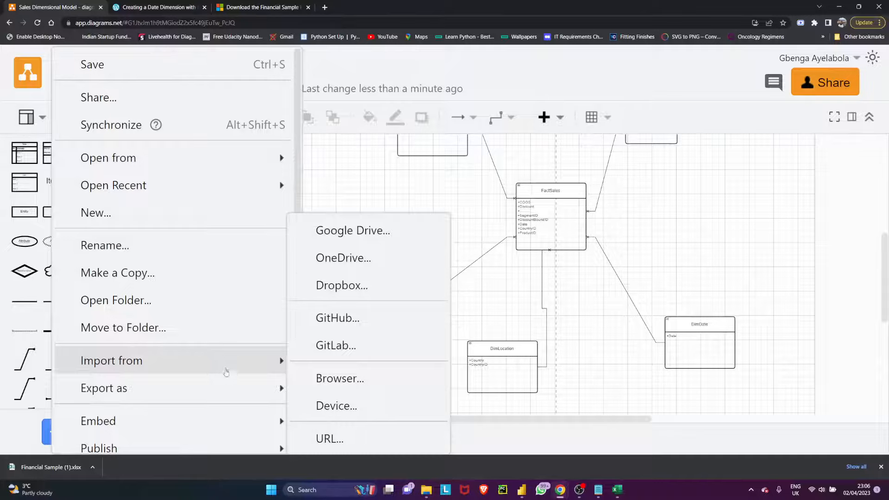
mouse_move(235, 401)
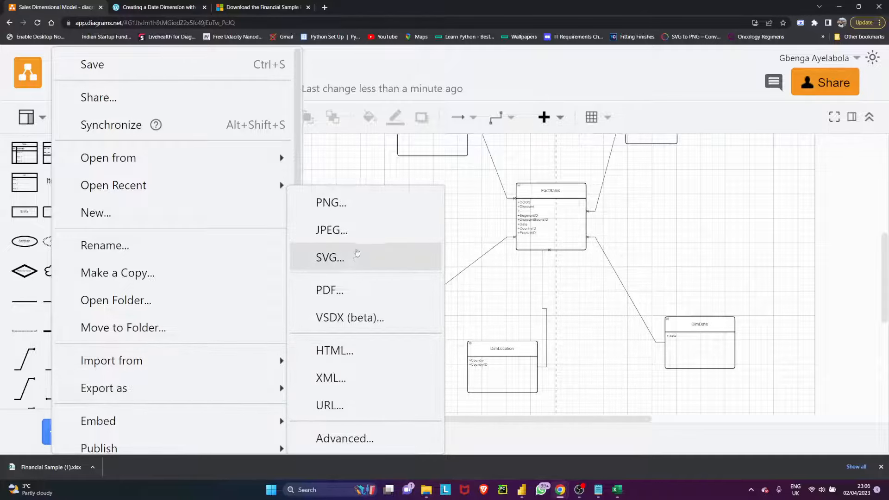
left_click(359, 204)
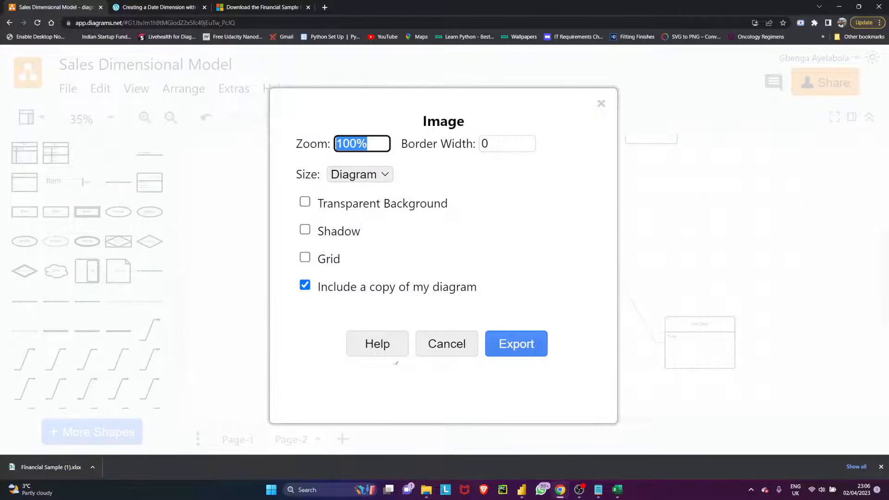
left_click(515, 345)
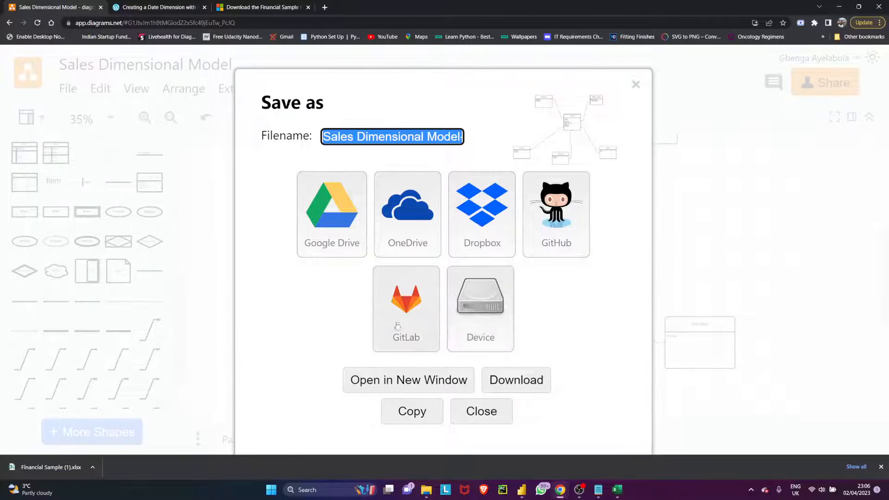
left_click(516, 379)
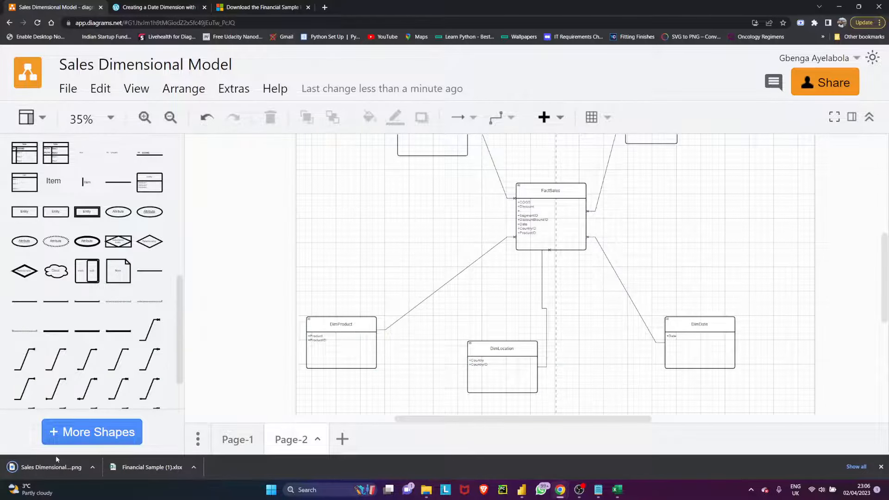
Open the downloaded diagram PNG in a maximized viewer and examine the FactSales table and its links to the dimension tables
left_click(56, 457)
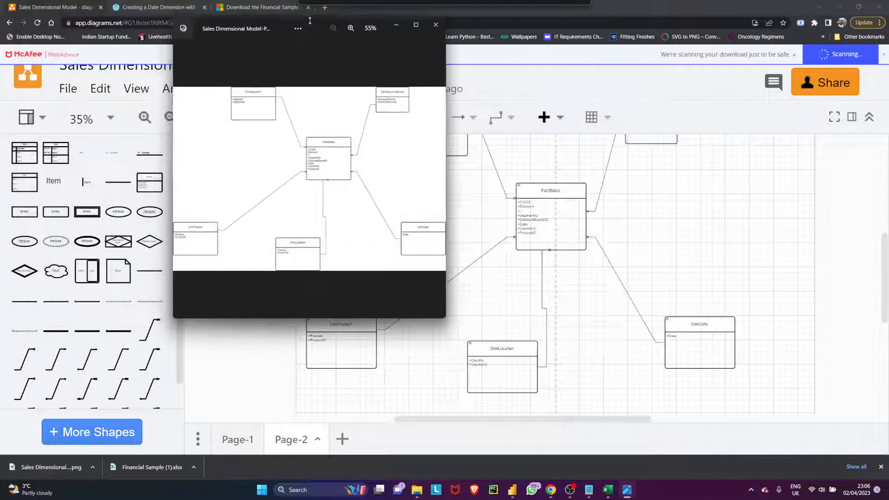
left_click(415, 26)
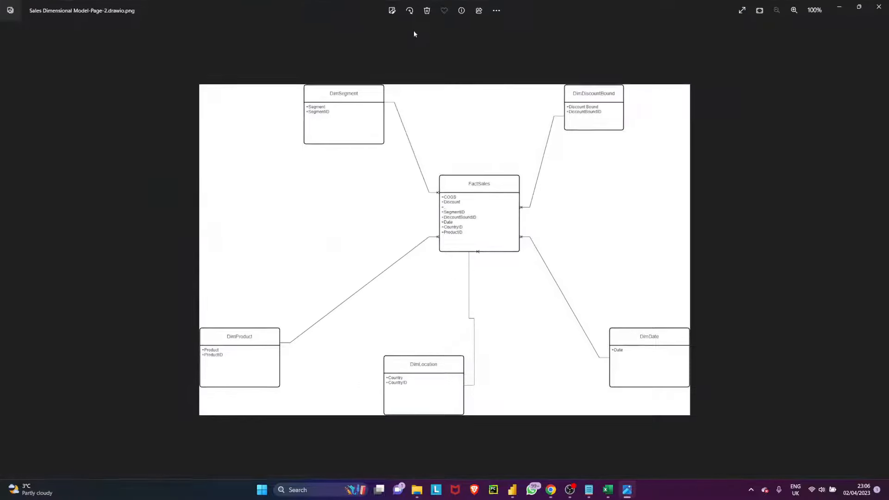
scroll(522, 258, "up", 3)
scroll(522, 258, "up", 1)
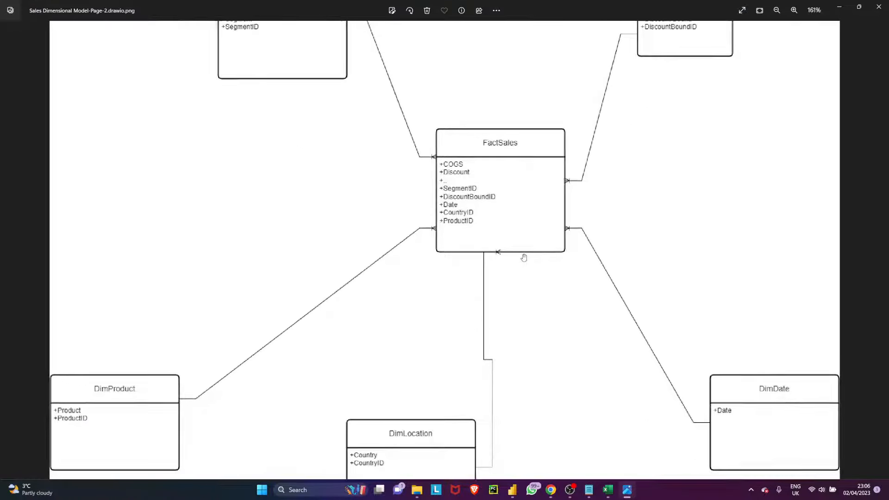
scroll(498, 257, "down", 2)
scroll(499, 258, "down", 1)
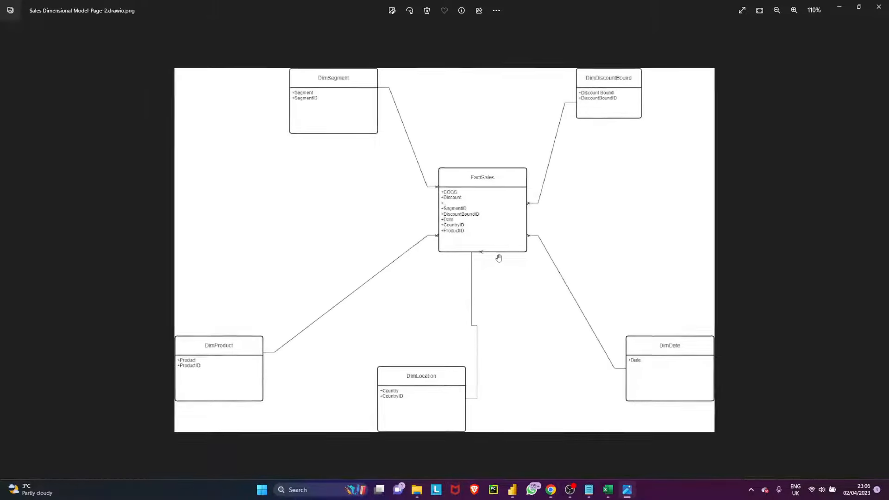
scroll(475, 298, "down", 1)
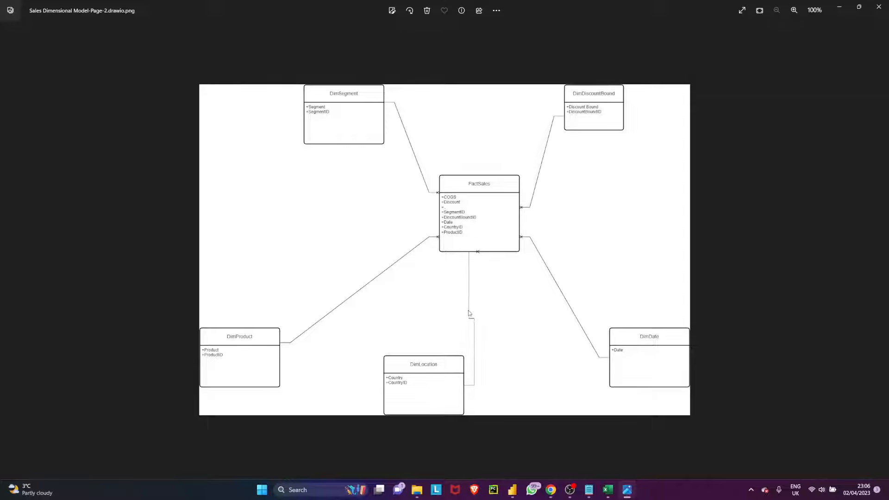
Switch to the Power BI Desktop file holding only the financials table, and delete that table from the report view
key("alt+Tab")
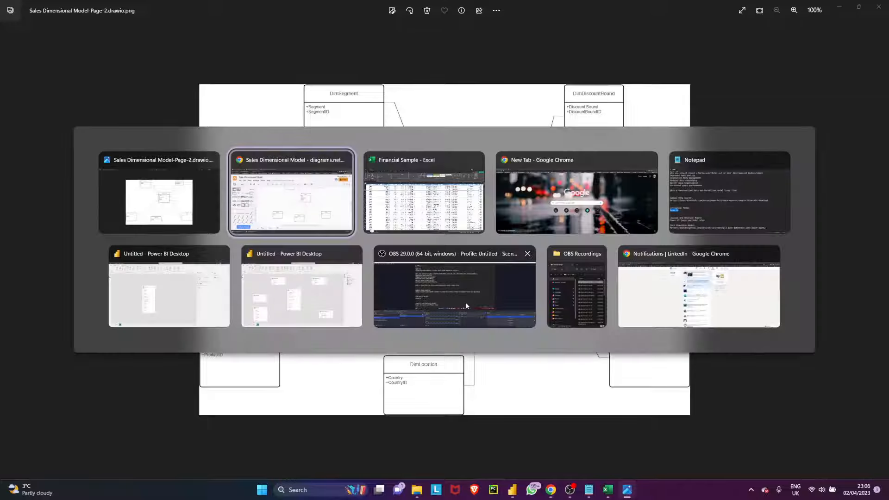
key("alt+Tab")
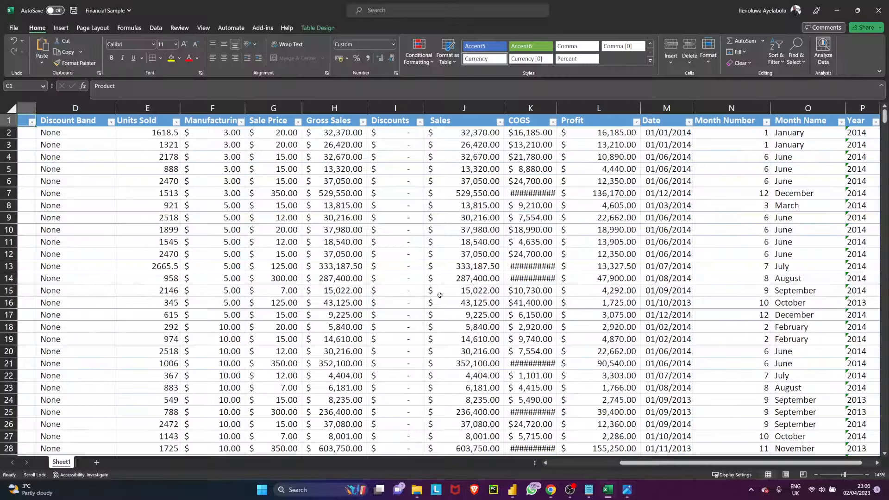
left_click(513, 490)
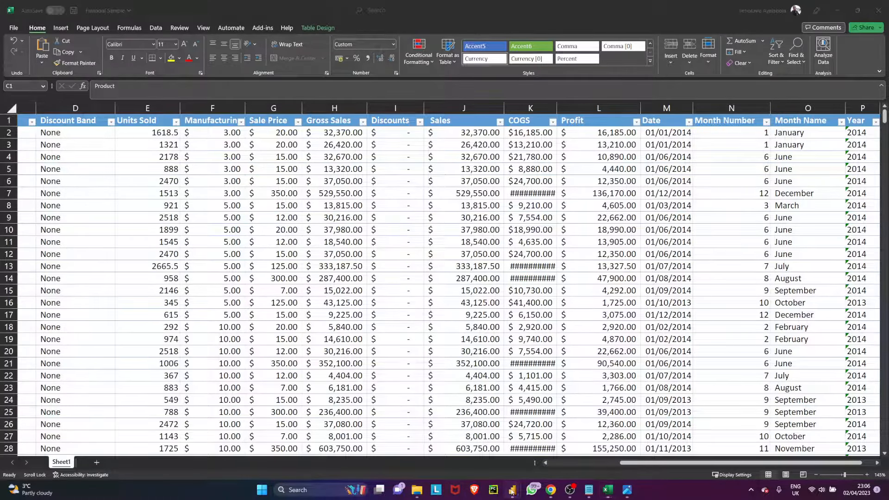
left_click(478, 413)
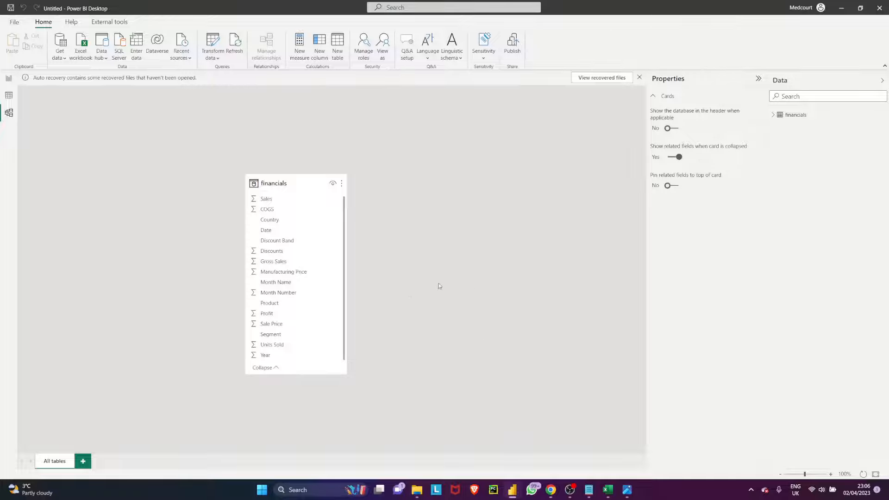
left_click(8, 78)
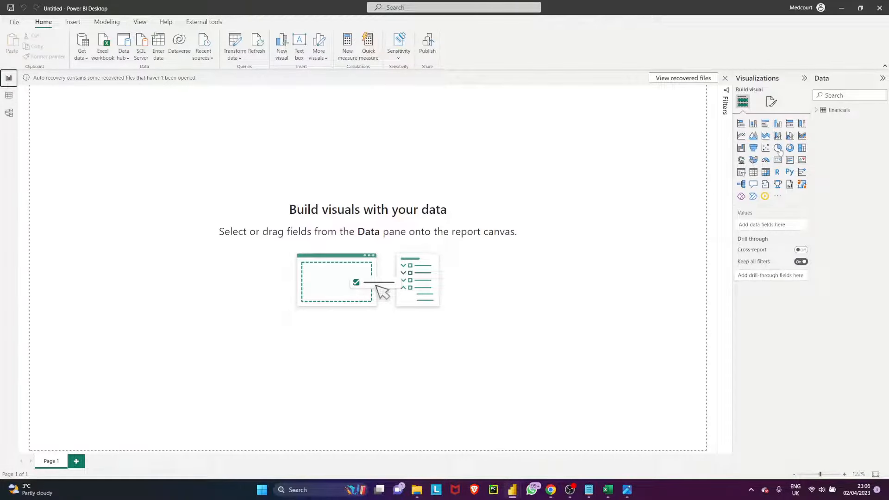
left_click(837, 111)
key("Delete")
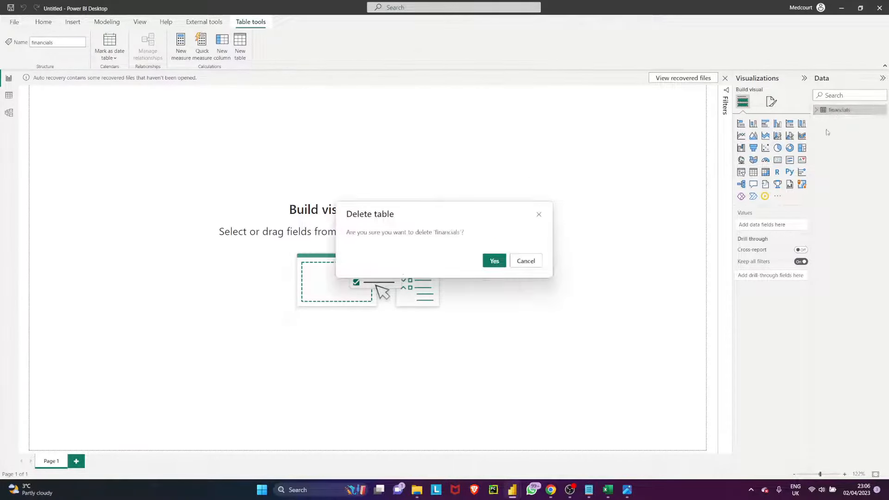
left_click(493, 262)
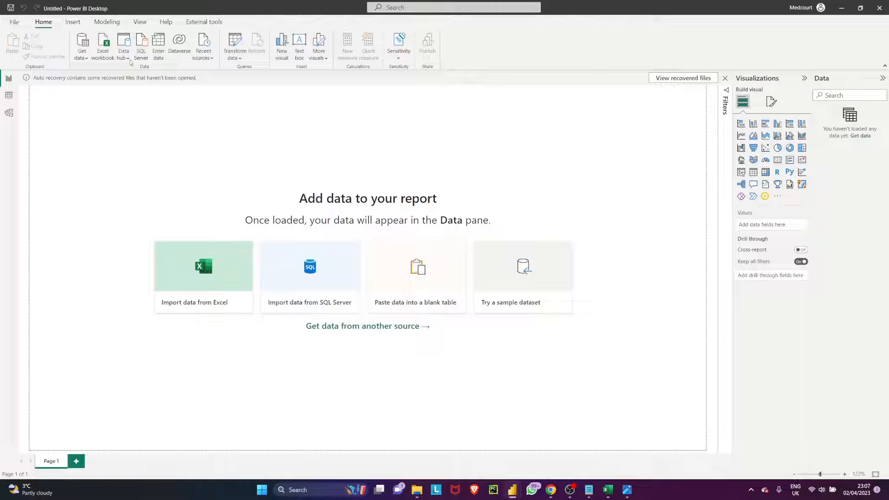
Connect to the Financial Sample Excel workbook in the Downloads folder as a new data source
left_click(87, 52)
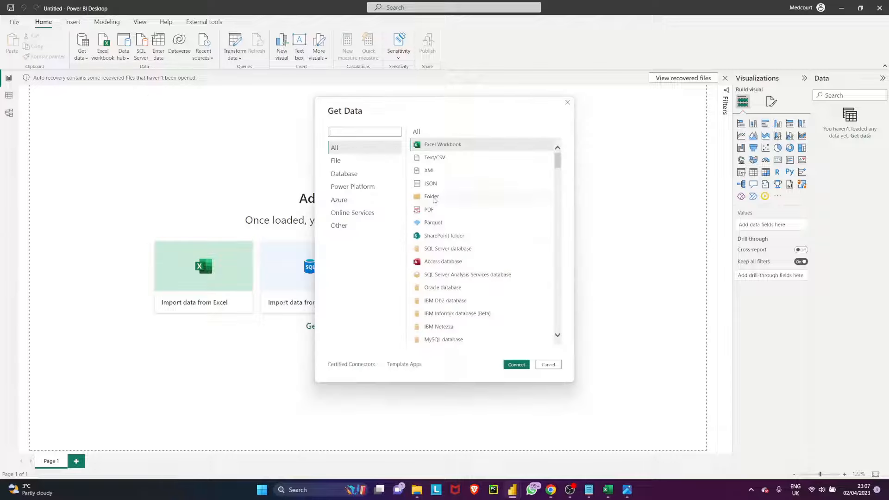
scroll(445, 241, "down", 5)
scroll(442, 246, "up", 5)
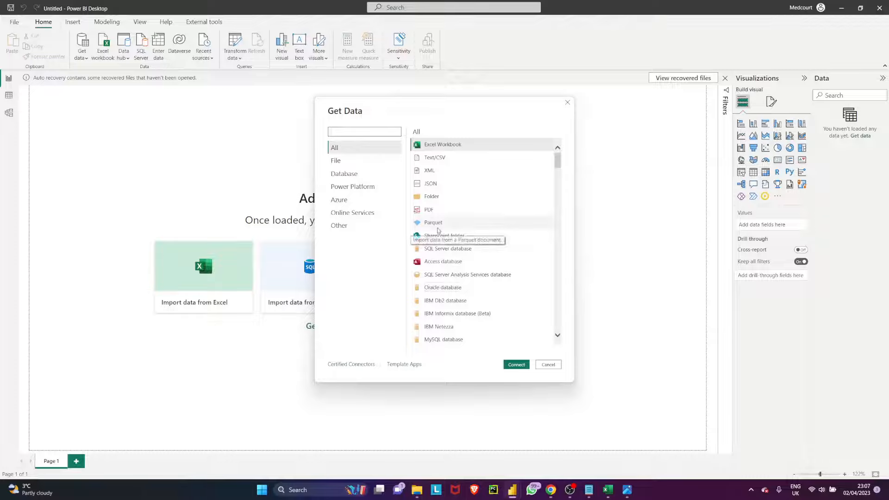
double_click(440, 145)
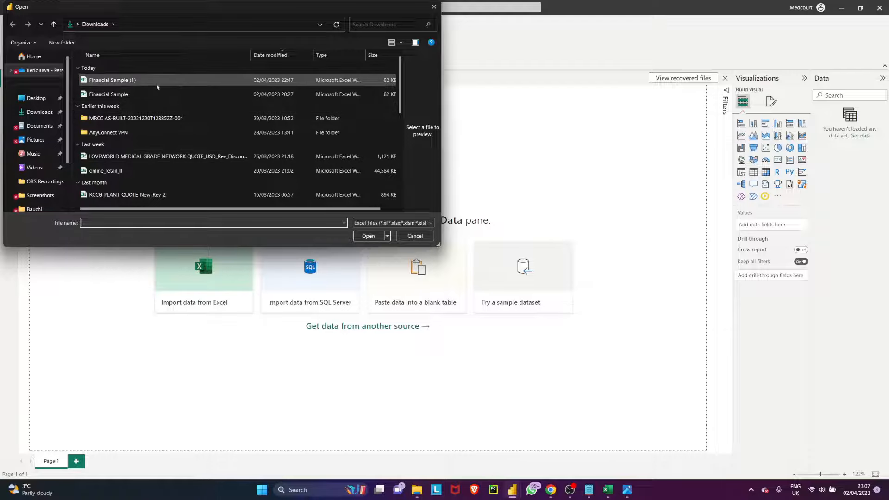
double_click(135, 94)
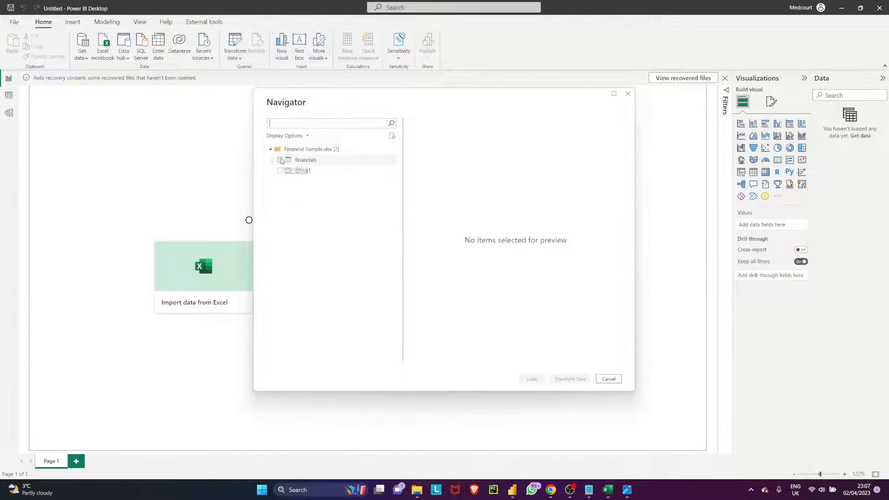
Compare the previews of the financials table and Sheet1, and check them against the data in the Excel workbook
left_click(294, 162)
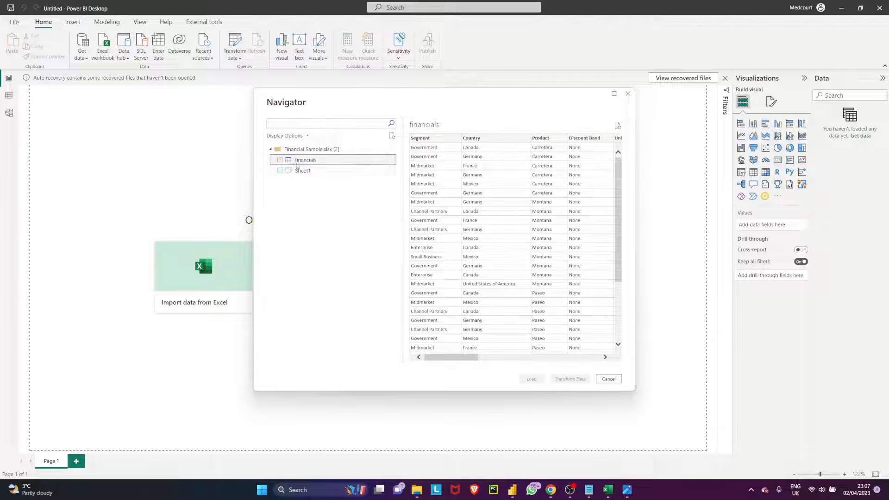
left_click(292, 171)
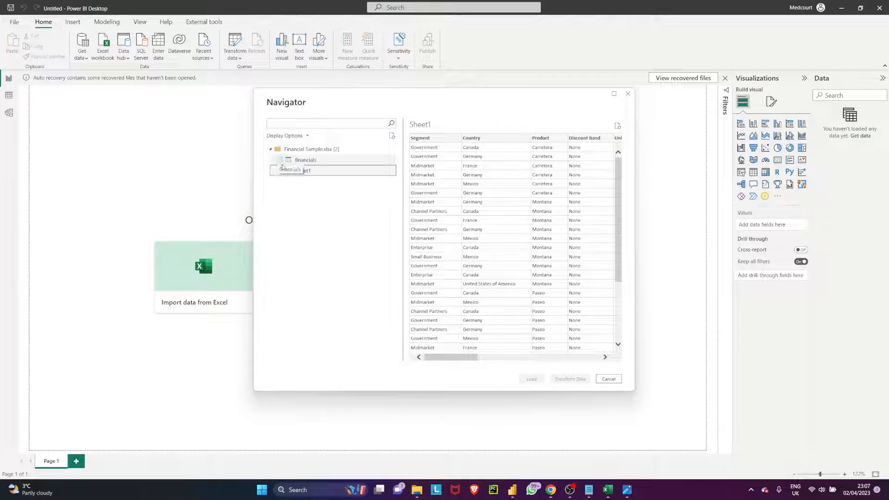
left_click(295, 161)
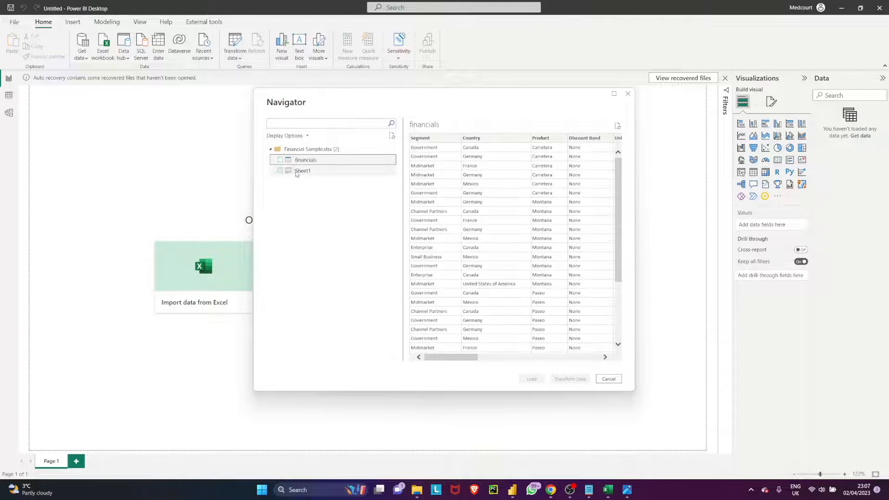
left_click(296, 170)
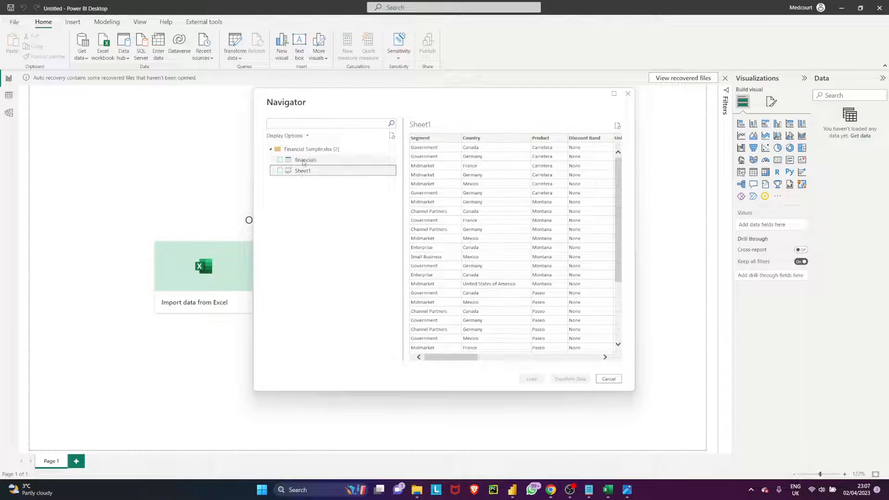
left_click(303, 161)
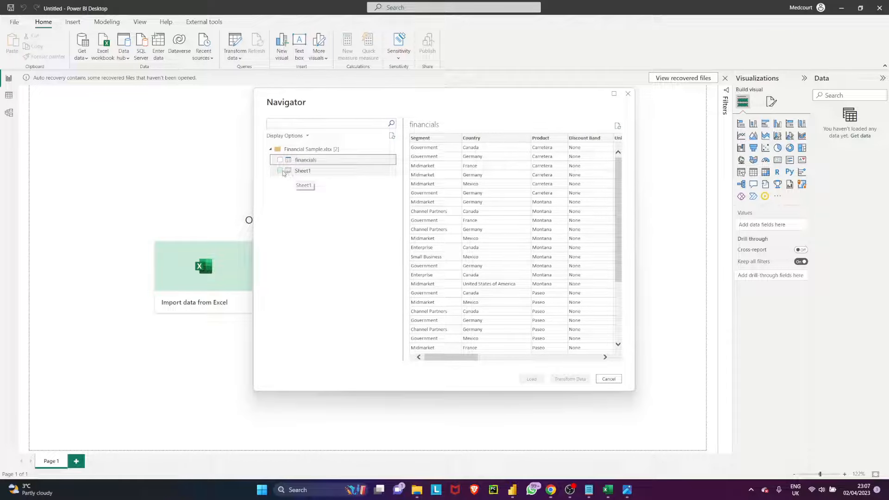
left_click(597, 477)
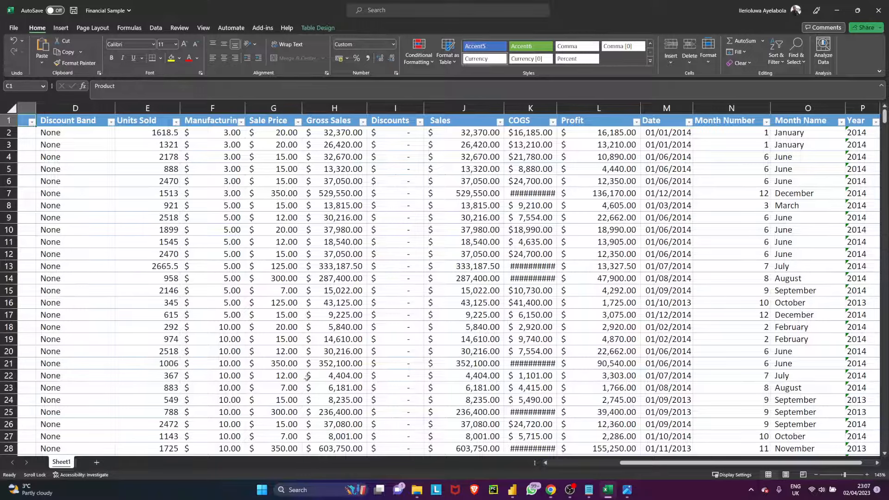
scroll(347, 347, "down", 3)
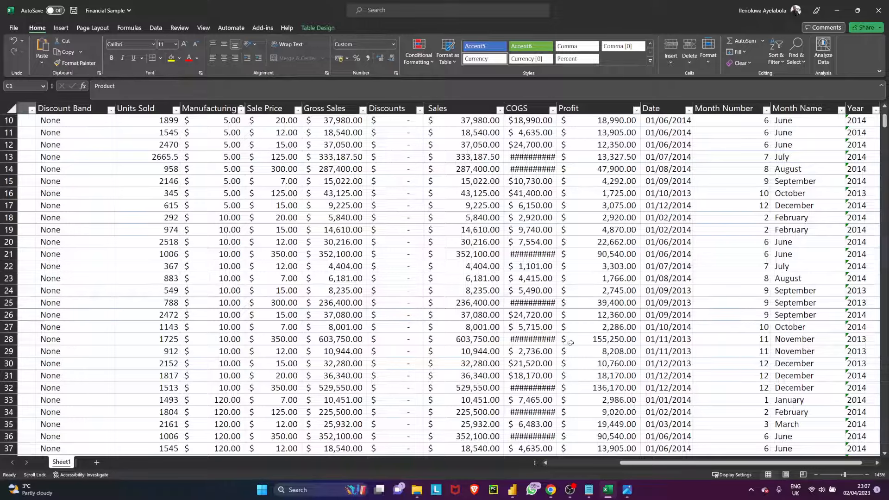
key("alt+Tab")
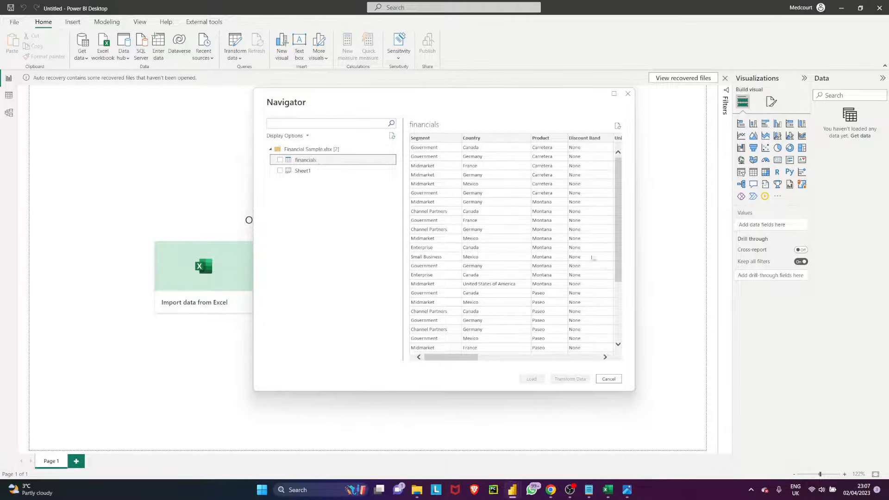
Choose Sheet1 for import and open it for transformation in a maximized Power Query Editor
left_click(280, 171)
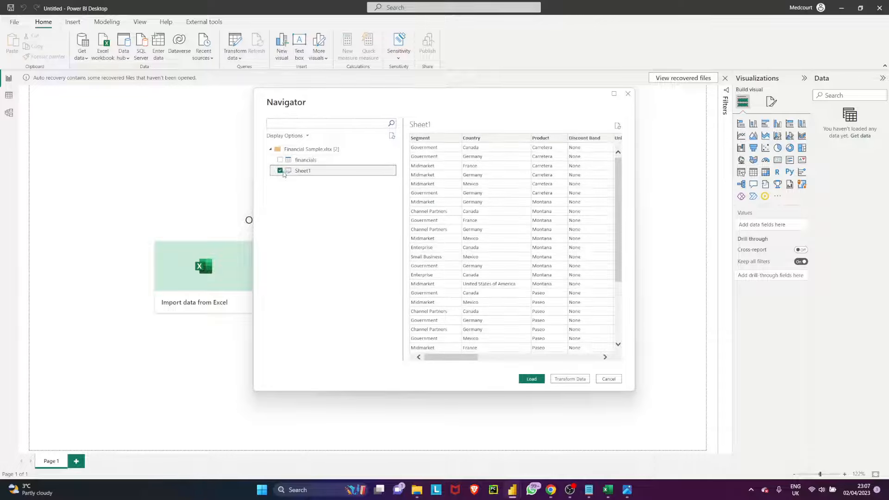
left_click(569, 379)
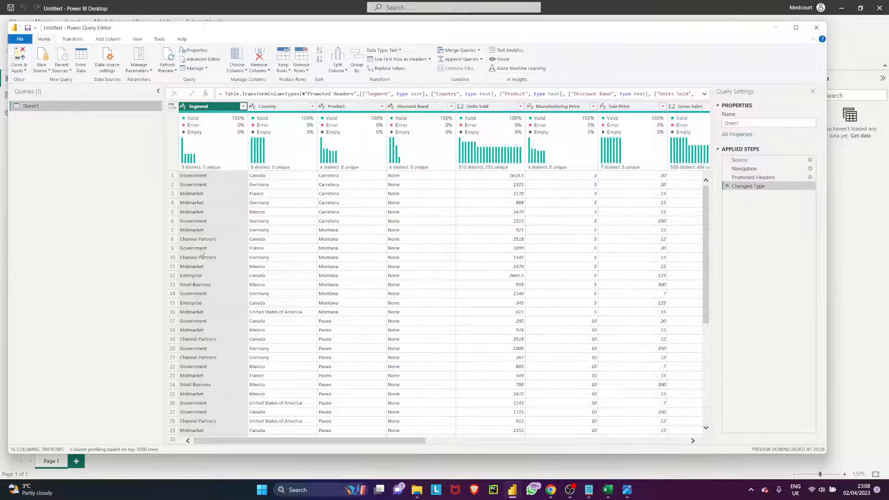
left_click(796, 27)
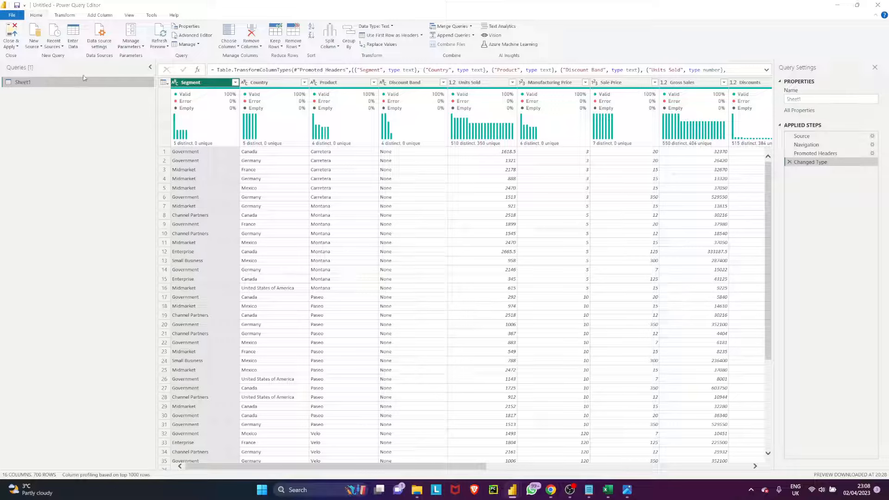
Check the sales dimensional model diagram, and rename the Sheet1 query as FactSales
key("alt+Tab")
key("Tab")
key("Tab")
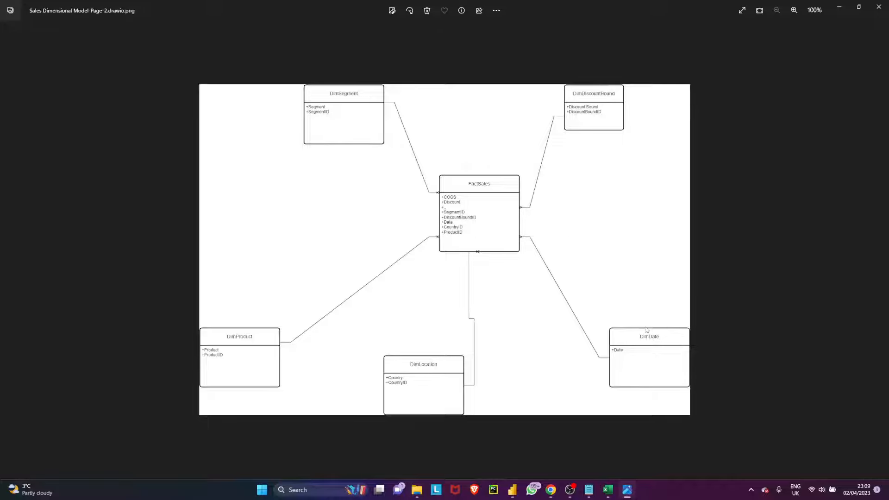
key("alt+Tab")
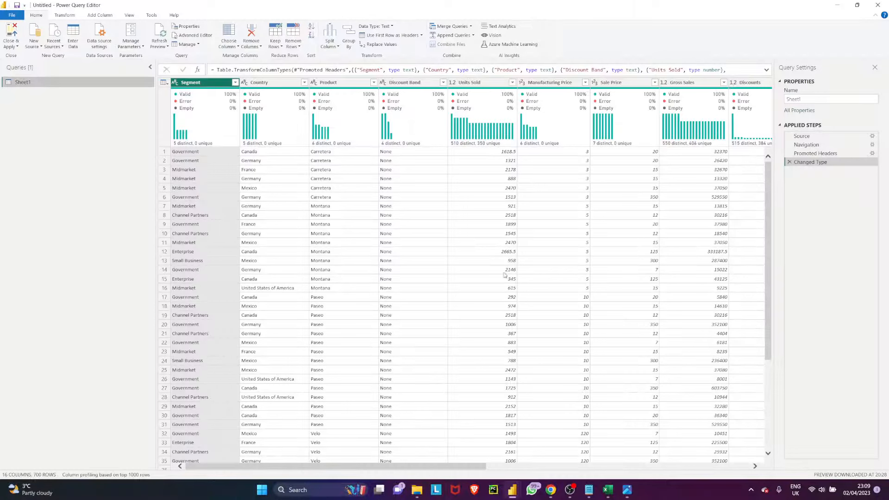
double_click(24, 83)
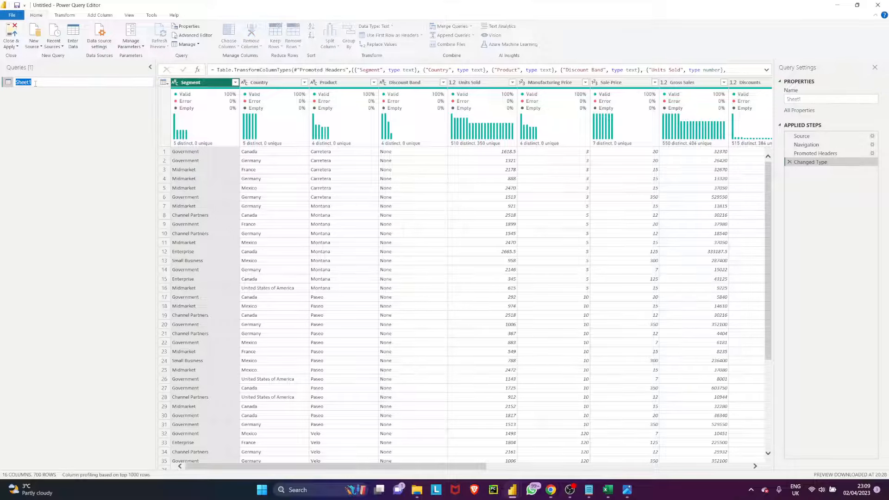
type("FactSales")
key("Return")
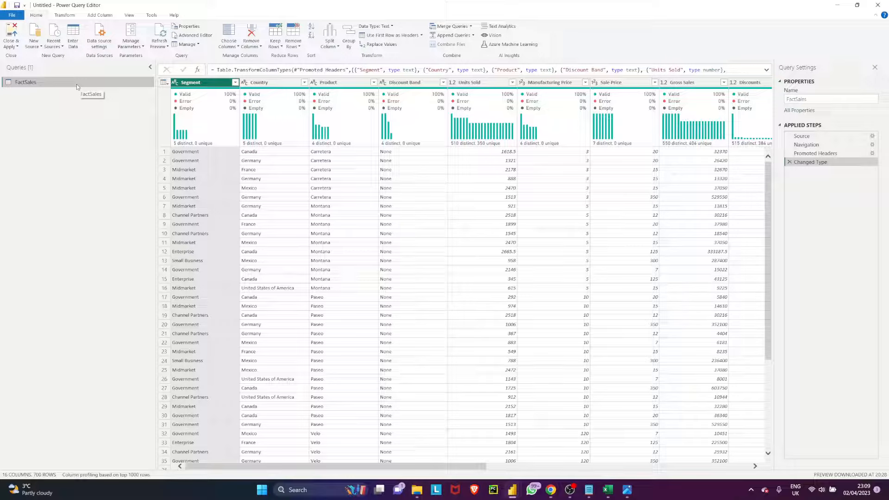
Duplicate the FactSales query four times to provide the base queries for the dimension tables
right_click(77, 83)
right_click(61, 83)
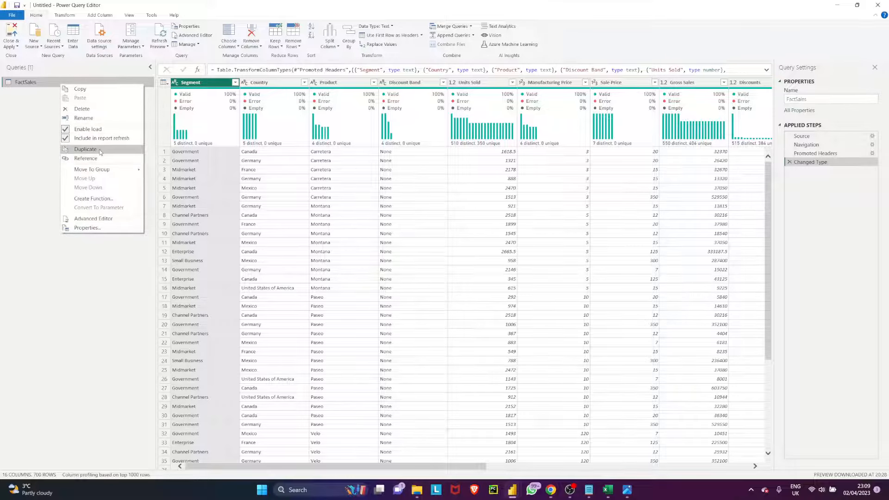
left_click(84, 149)
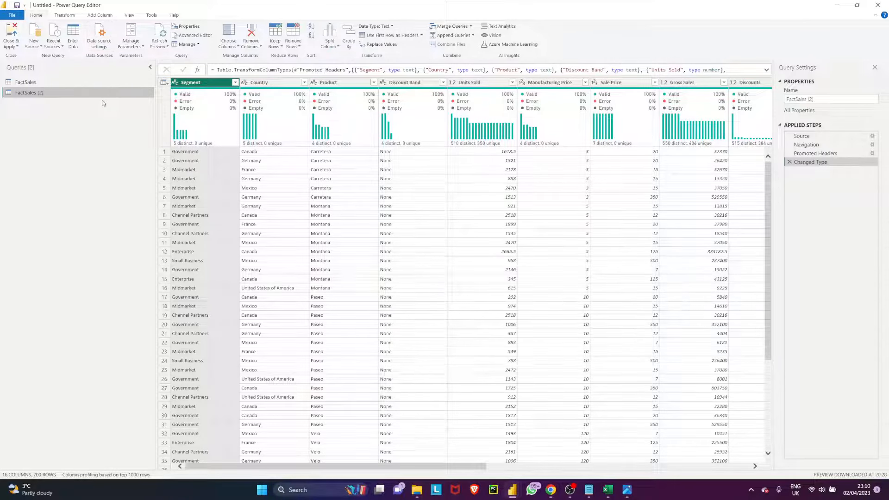
right_click(47, 95)
right_click(30, 83)
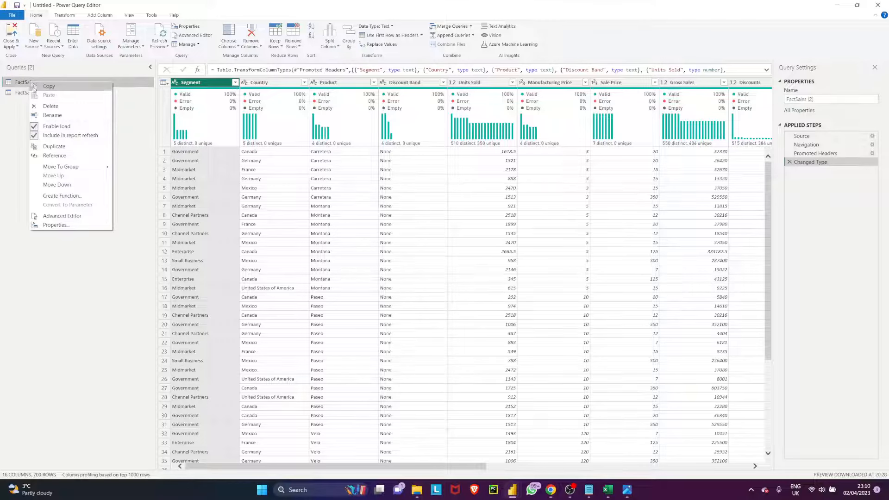
left_click(54, 146)
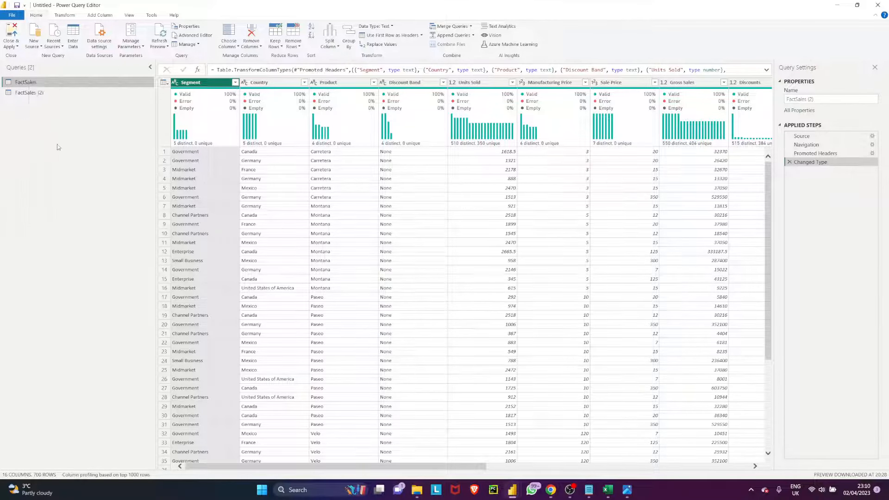
right_click(32, 84)
left_click(54, 146)
right_click(36, 84)
left_click(54, 146)
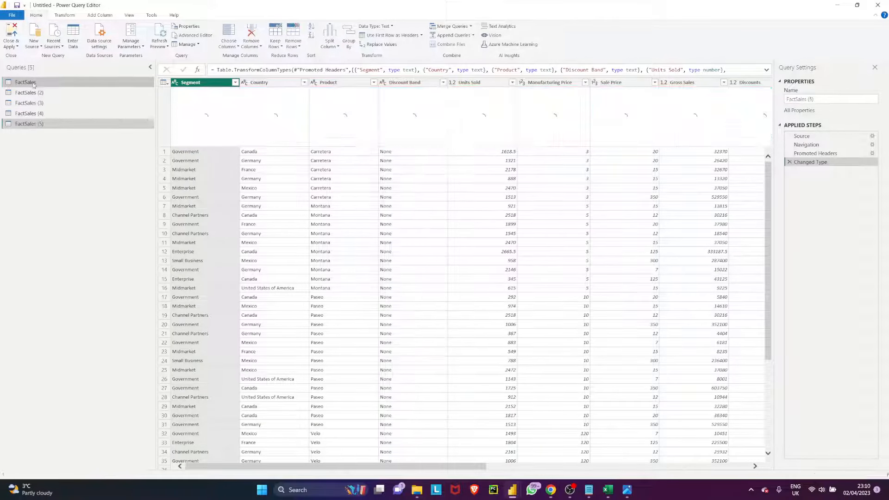
Check the dimension names in the model diagram, and rename the FactSales (2) query as DimSegment
left_click(35, 93)
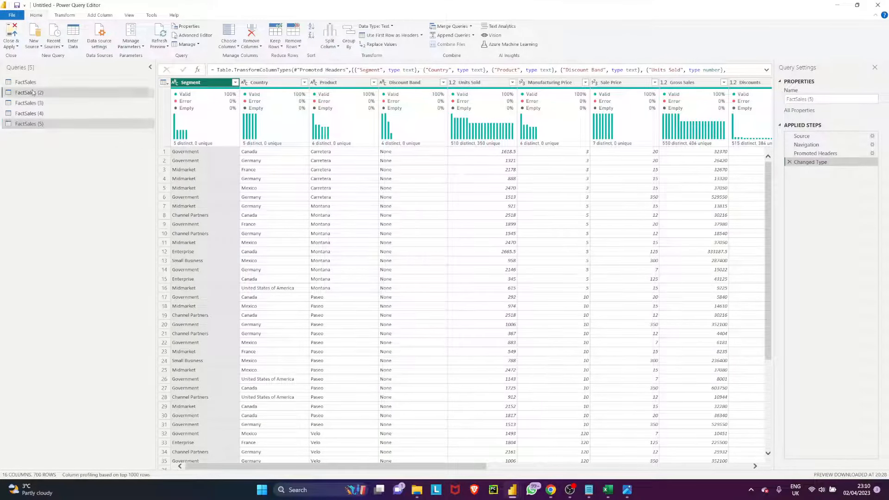
key("alt+Tab")
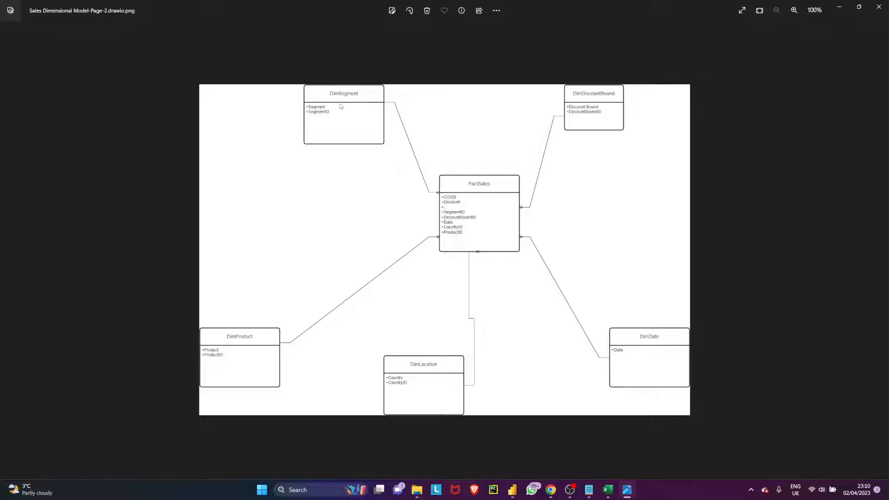
key("alt+Tab")
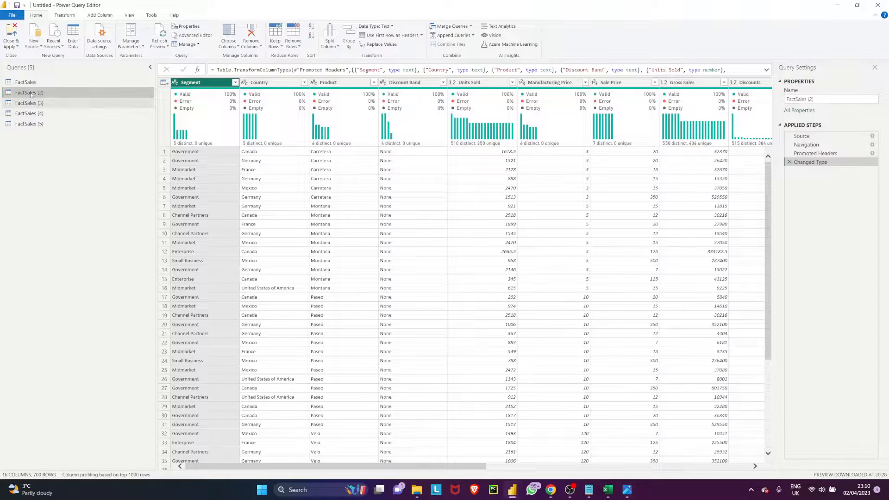
double_click(31, 94)
type("Dim")
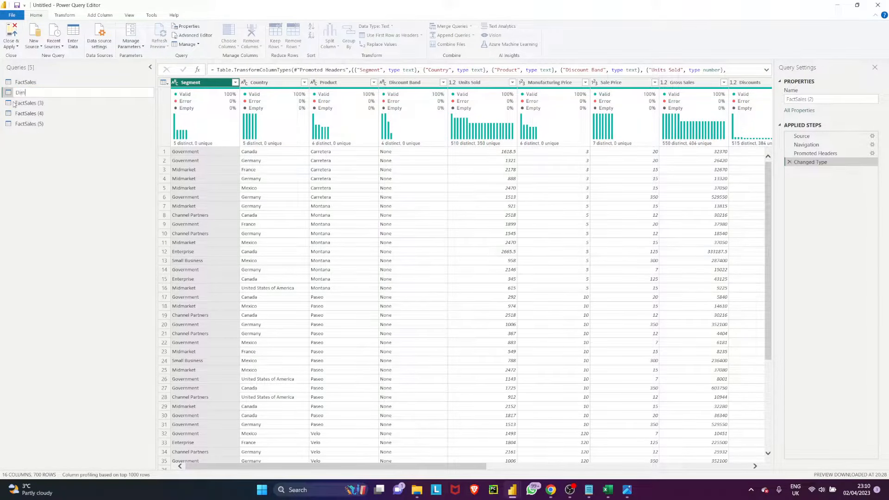
type("Segment")
Look up the discount dimension's name in the model diagram, and rename the FactSales (3) query as DimDiscountBound
left_click(23, 103)
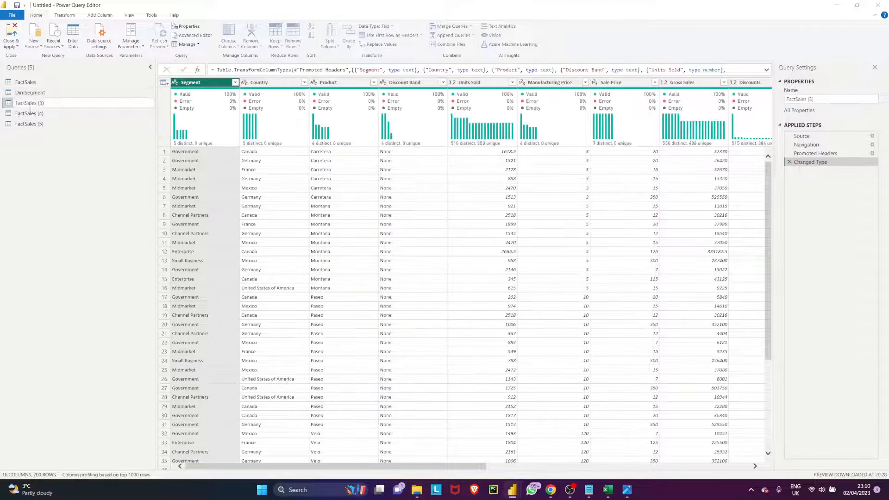
key("alt+Tab")
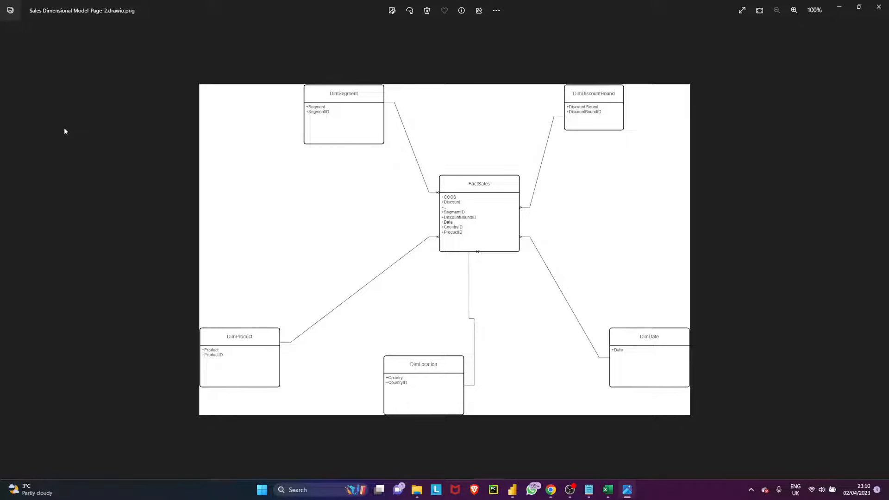
key("alt+Tab")
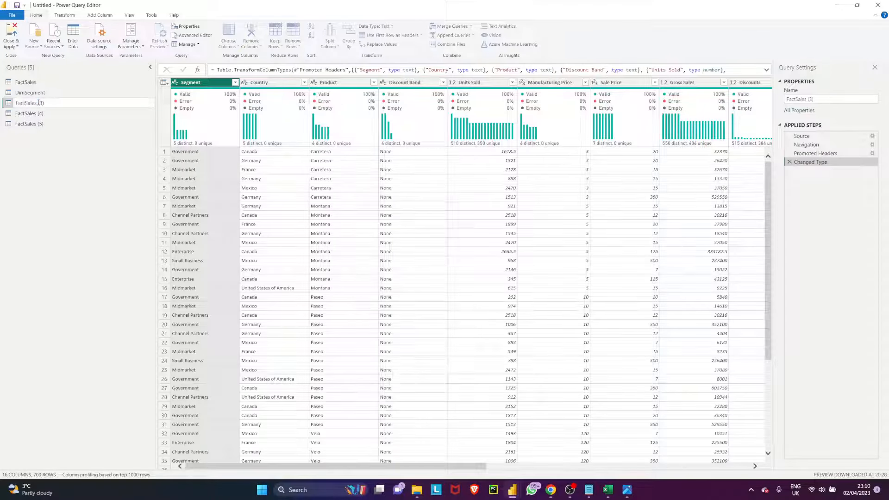
double_click(39, 103)
type("Dim")
type("d")
key("Return")
Look up the product dimension in the model diagram, and rename the FactSales (4) query as DimProduct
key("alt+Tab")
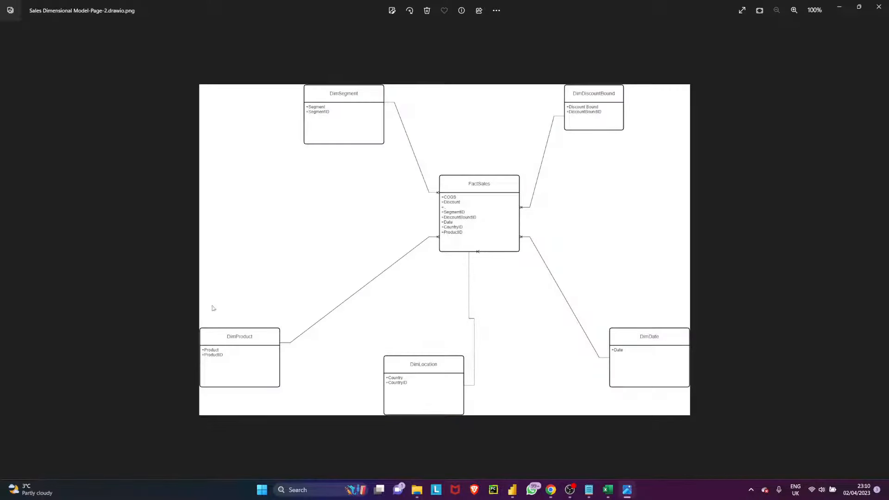
key("alt+Tab")
left_click(105, 109)
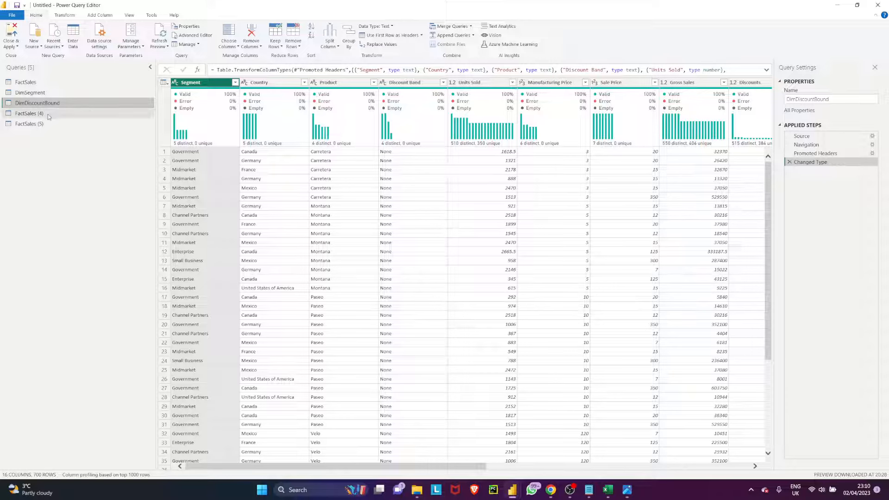
double_click(104, 110)
type("U")
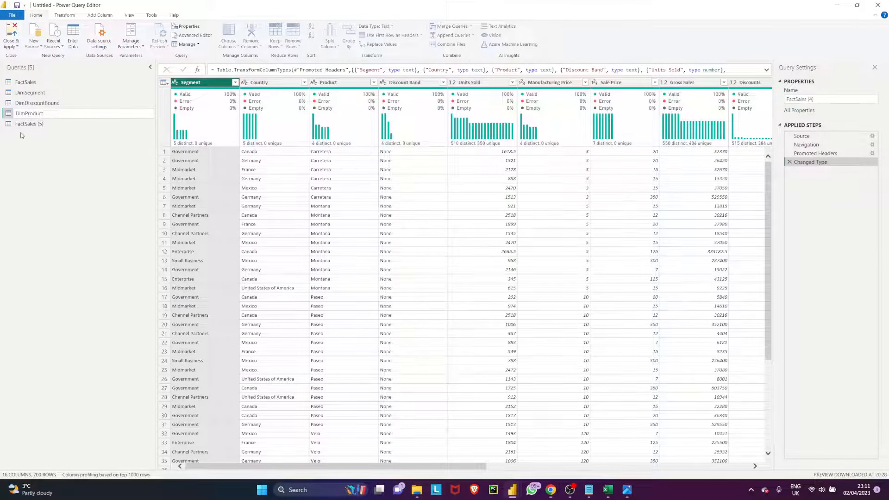
Look up the location dimension in the model diagram, and rename the FactSales (5) query as DimLocation
left_click(42, 125)
key("alt+Tab")
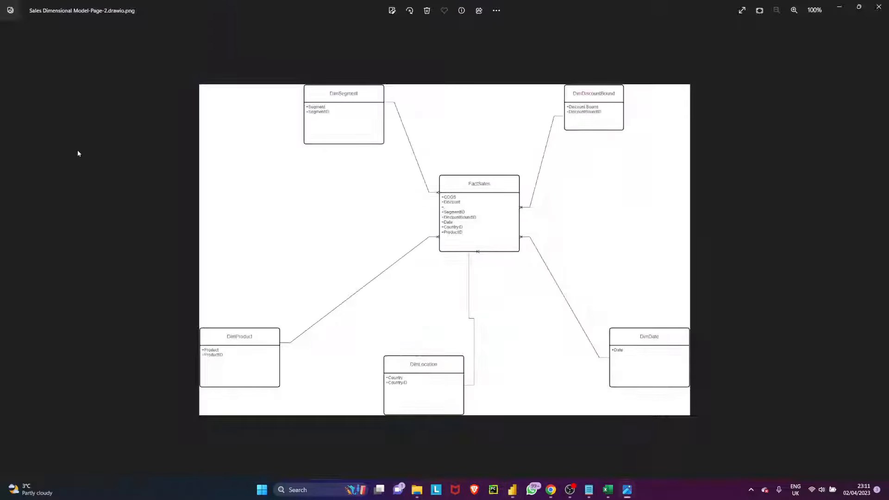
key("alt+Tab")
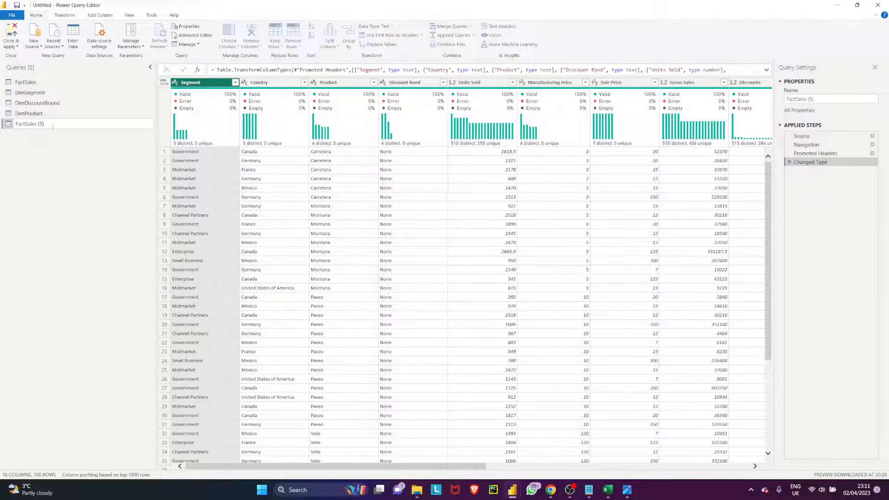
left_click_drag(37, 123, 2, 121)
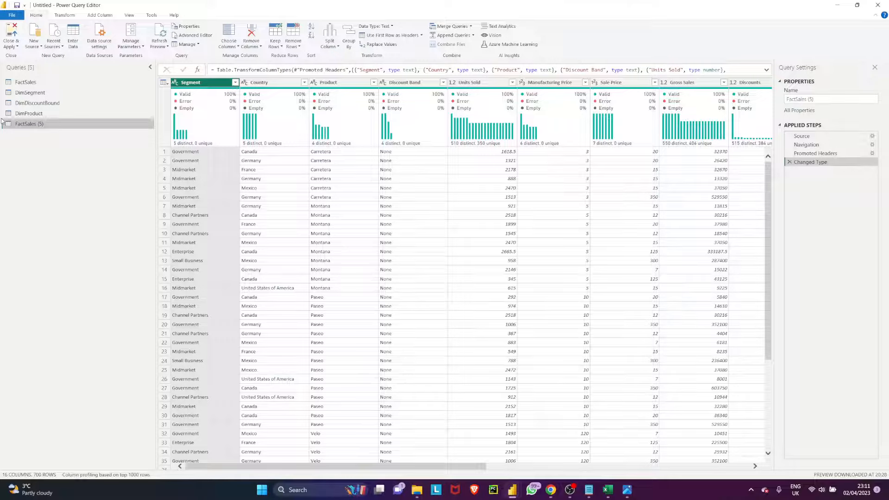
double_click(30, 123)
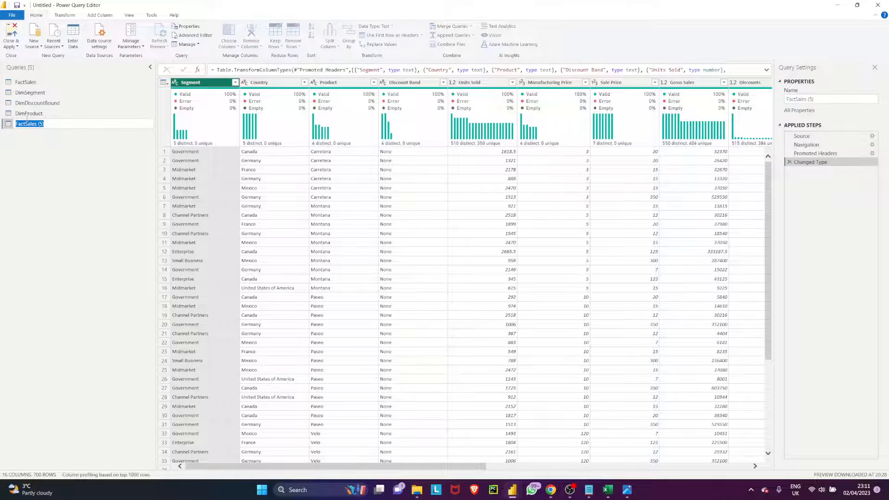
type("DimLocation")
key("Return")
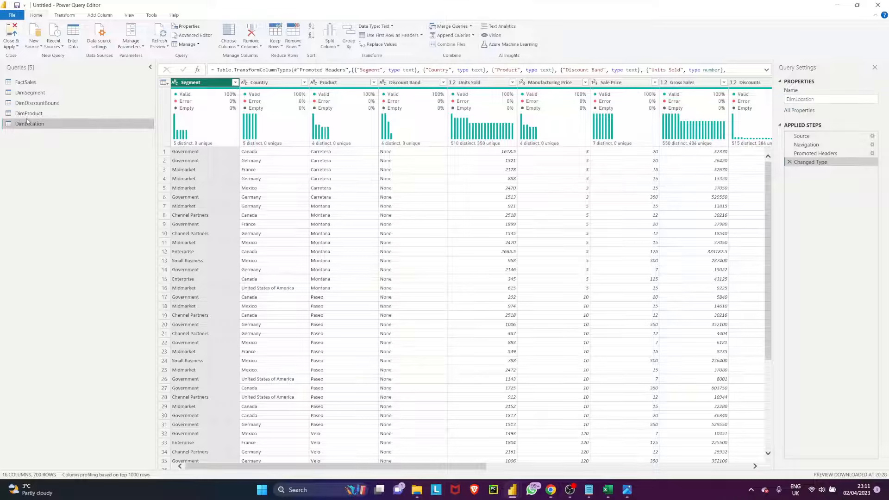
Compare the DimSegment query with the model diagram, and examine the data type options for the Segment column in FactSales
left_click(26, 94)
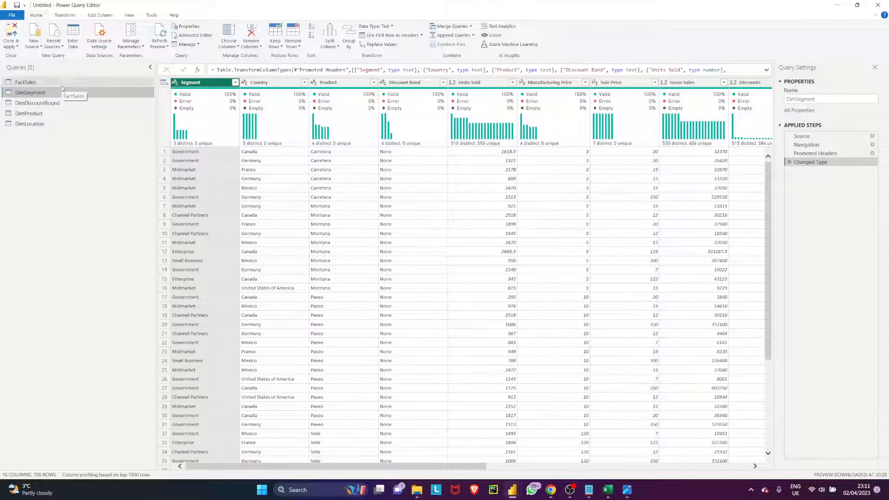
key("alt+Tab")
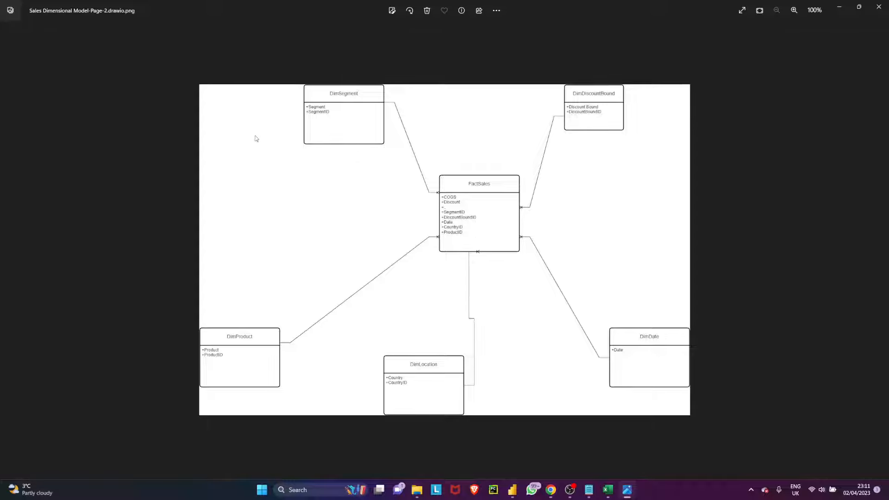
key("alt+Tab")
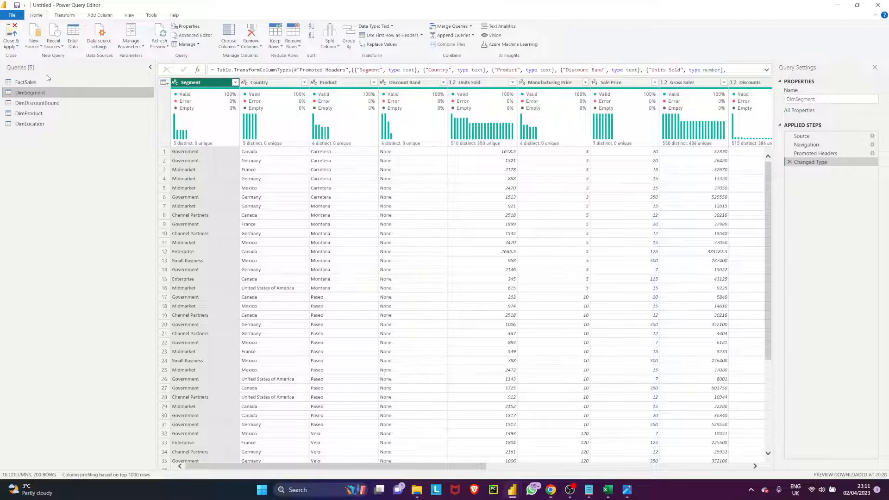
left_click(33, 82)
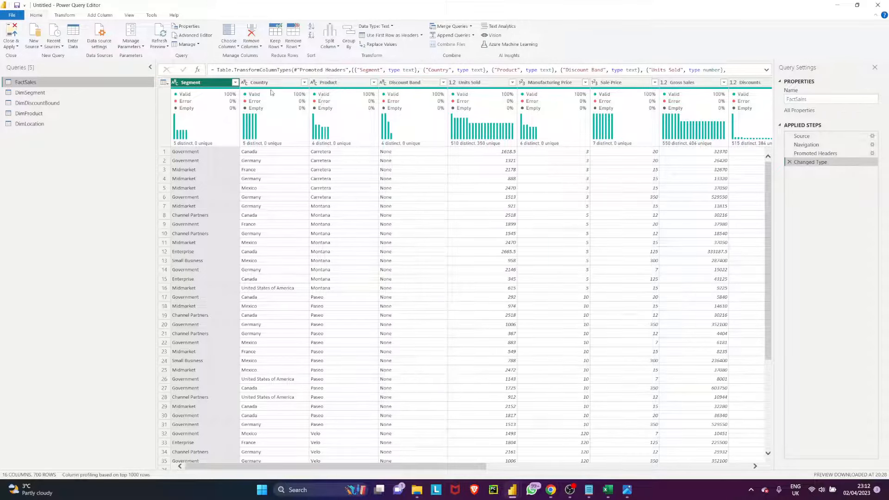
mouse_move(262, 93)
right_click(190, 84)
mouse_move(223, 156)
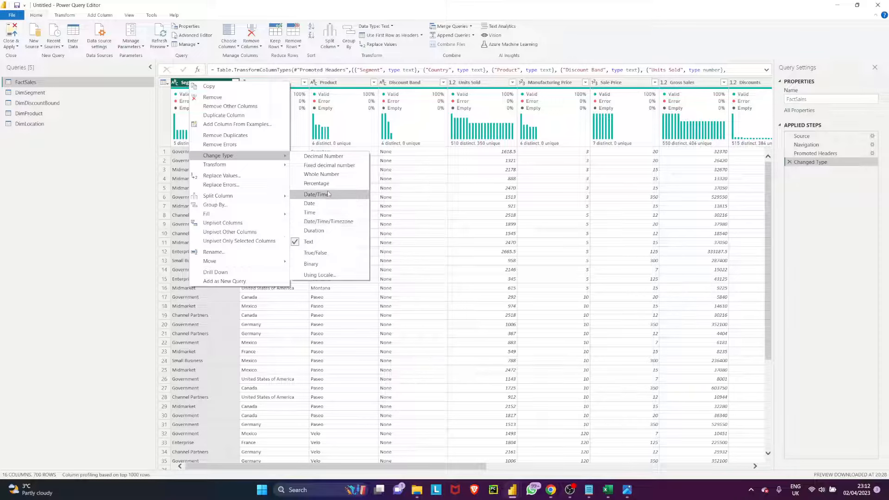
Reduce the DimSegment query to the Segment column only by choosing which columns to keep
left_click(21, 93)
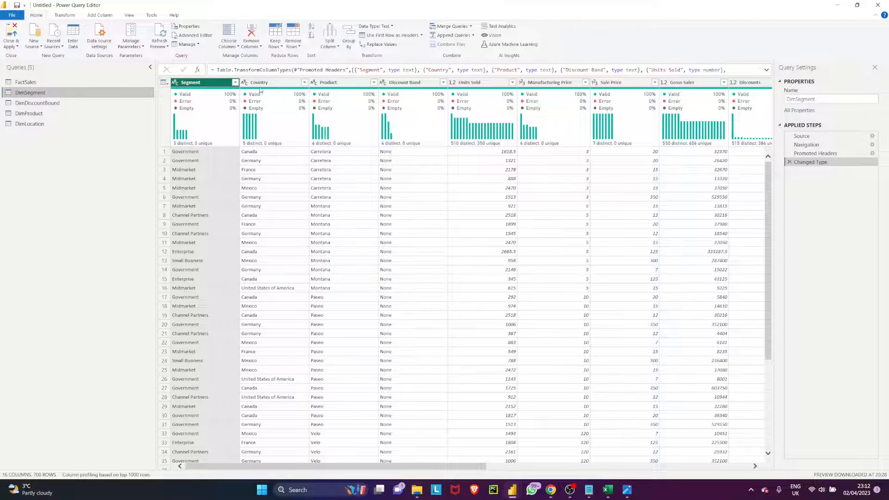
mouse_move(696, 113)
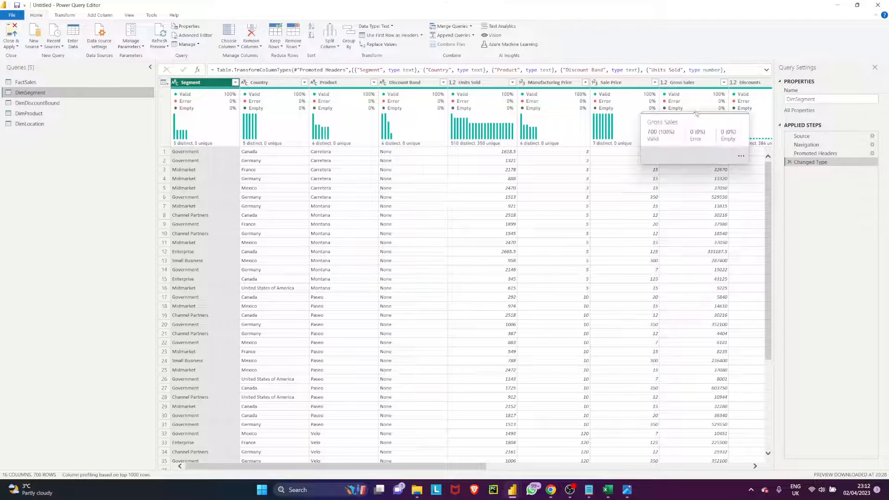
mouse_move(512, 121)
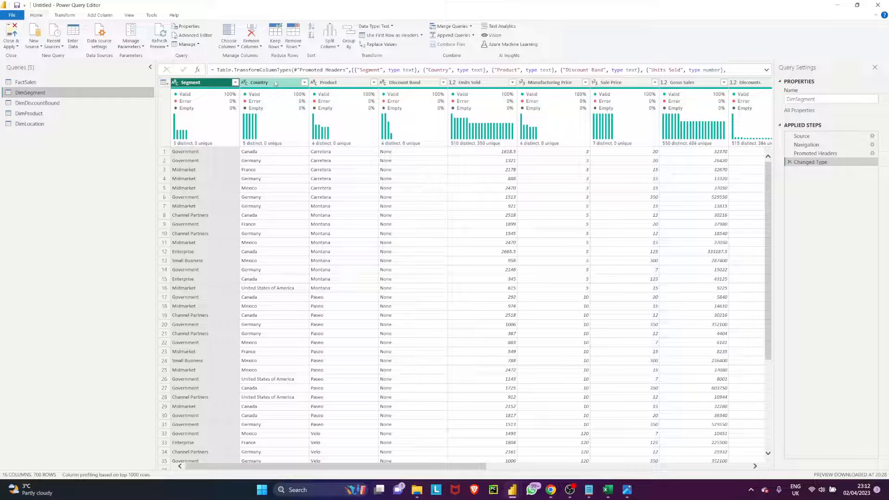
left_click(223, 39)
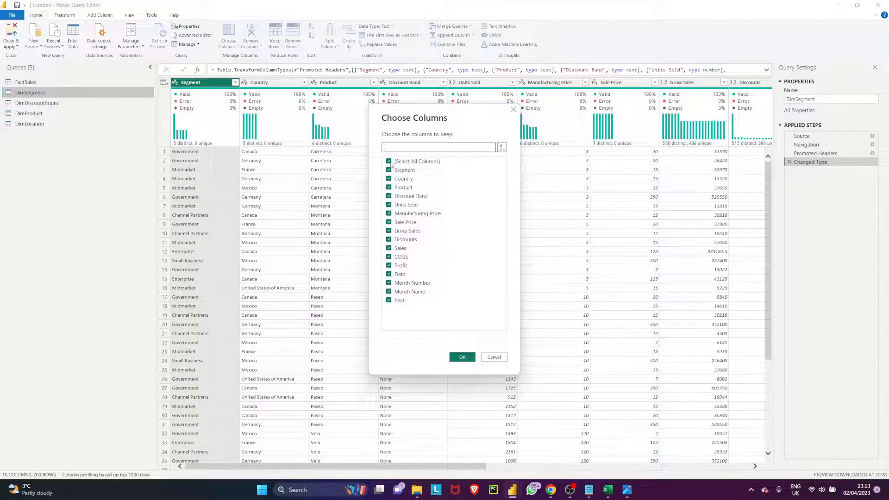
left_click(389, 161)
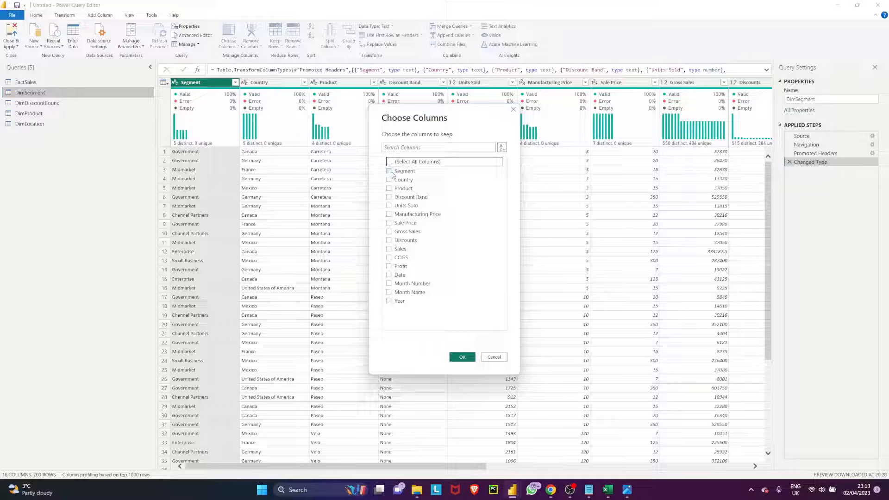
left_click(390, 171)
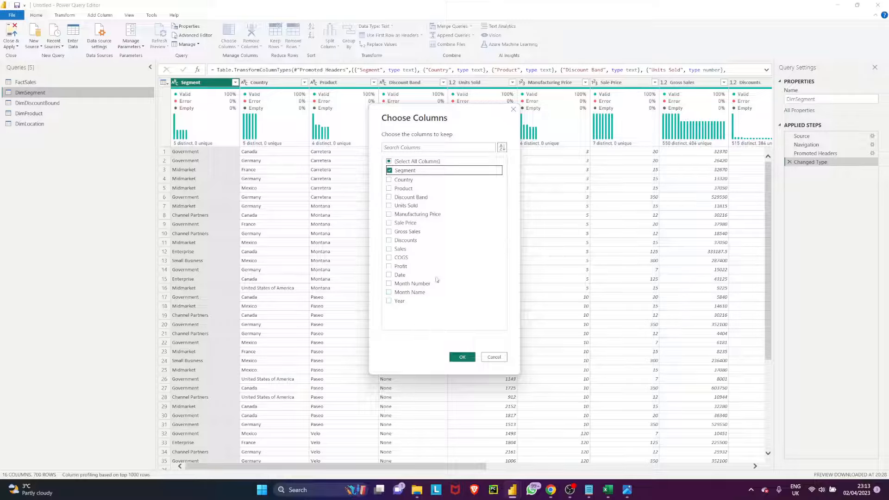
left_click(461, 357)
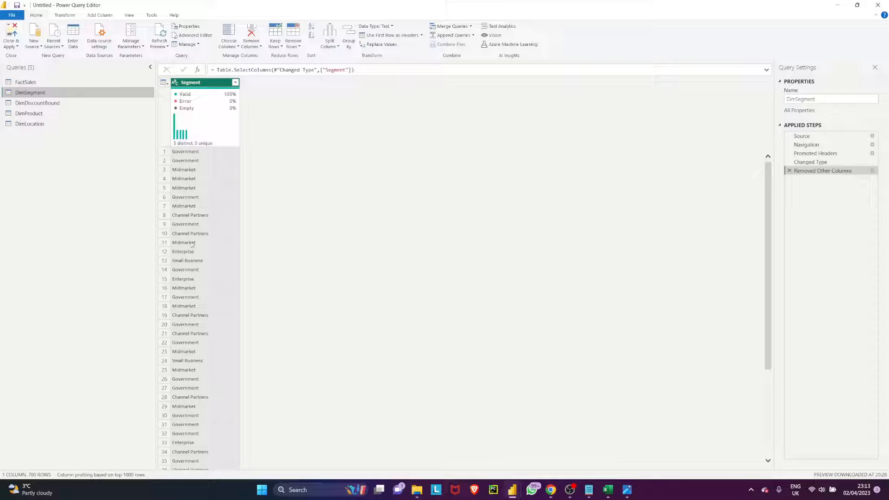
Remove duplicates from the Segment column in DimSegment and add an index column starting from 1
right_click(206, 83)
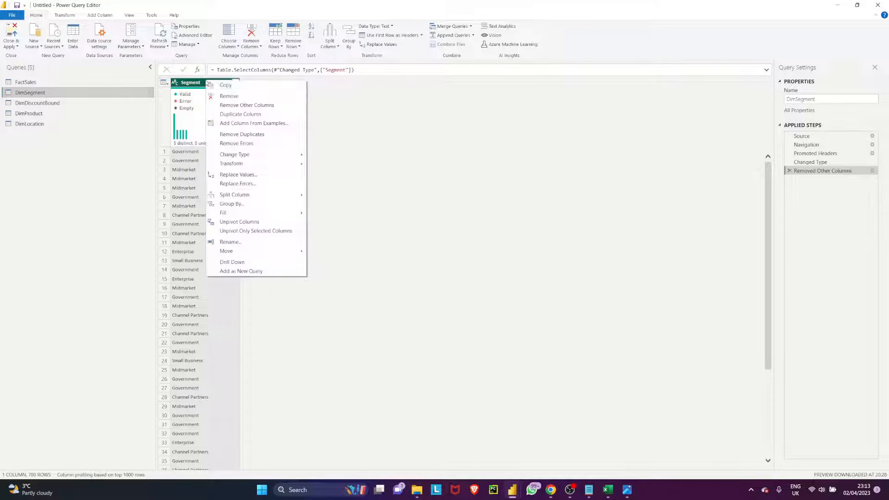
left_click(216, 134)
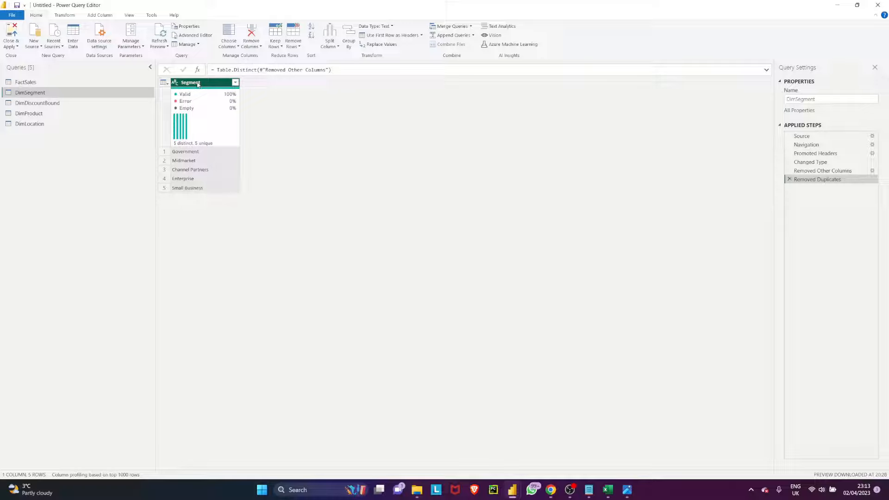
left_click(96, 17)
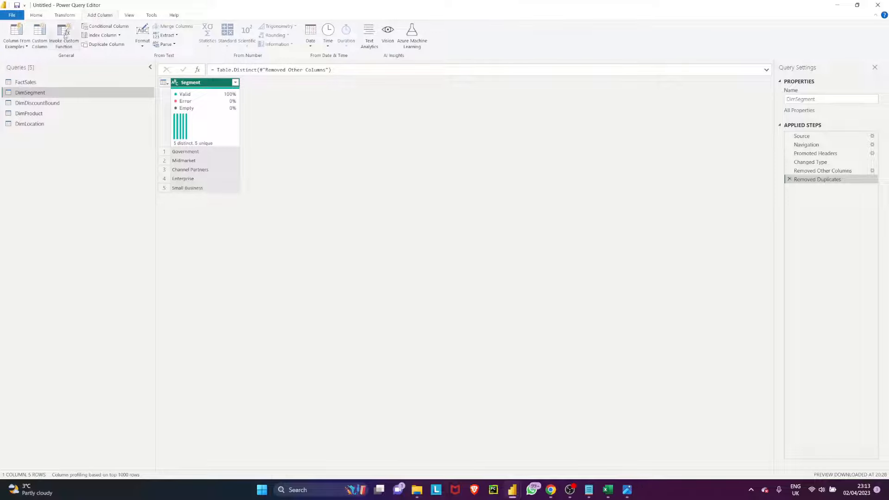
left_click(120, 35)
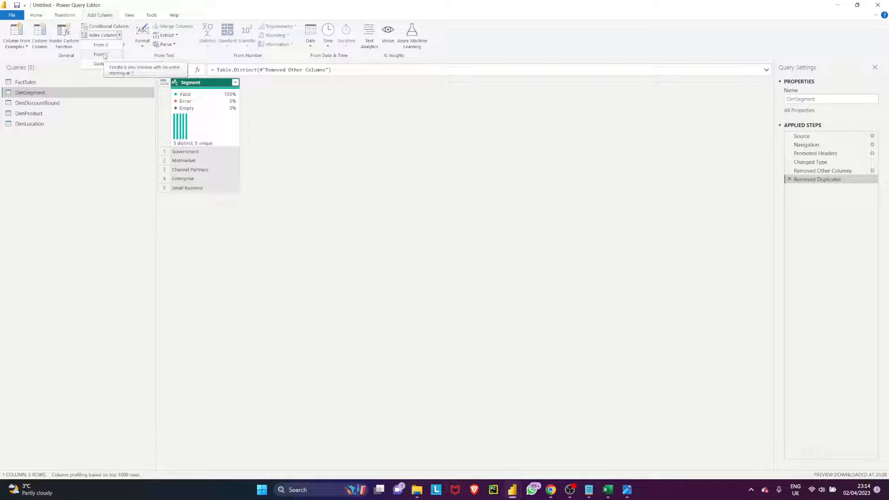
left_click(101, 55)
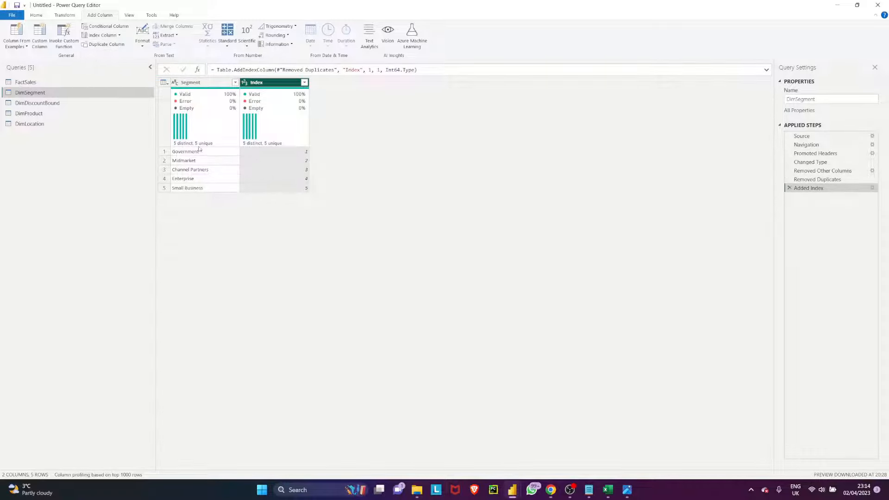
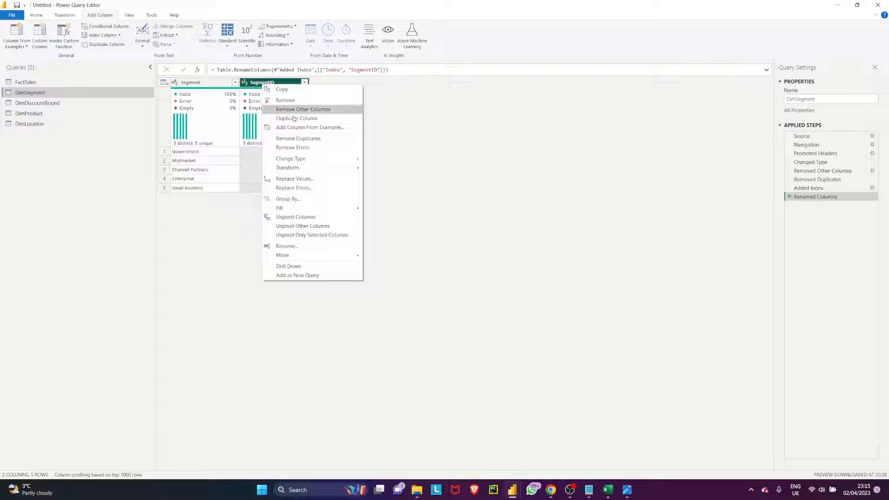
Change the SegmentID column's data type to Text and move it ahead of the Segment column
mouse_move(303, 159)
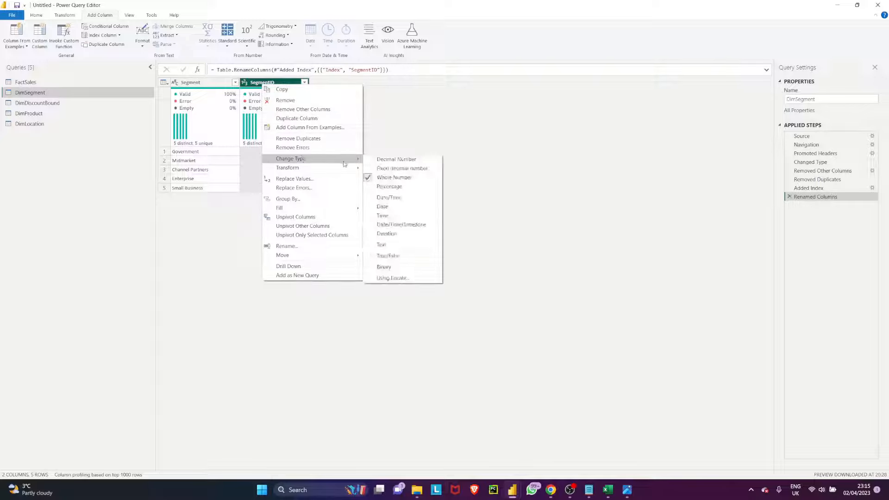
left_click(388, 249)
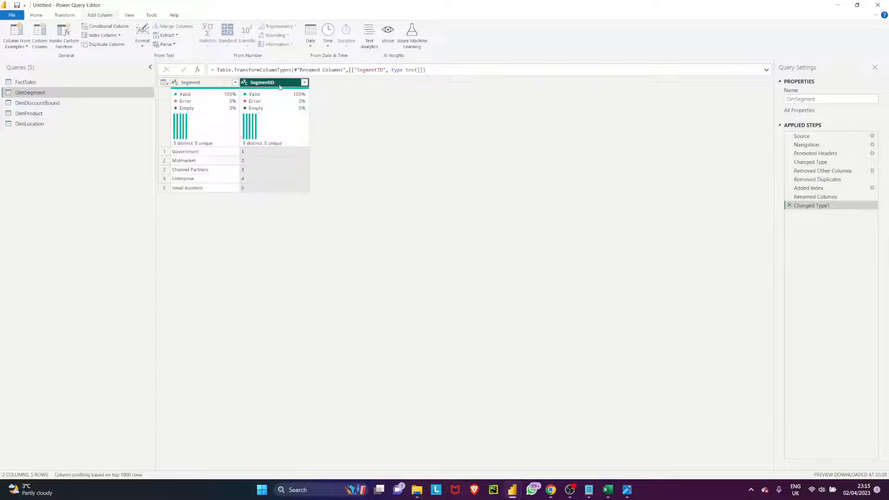
left_click_drag(280, 86, 212, 98)
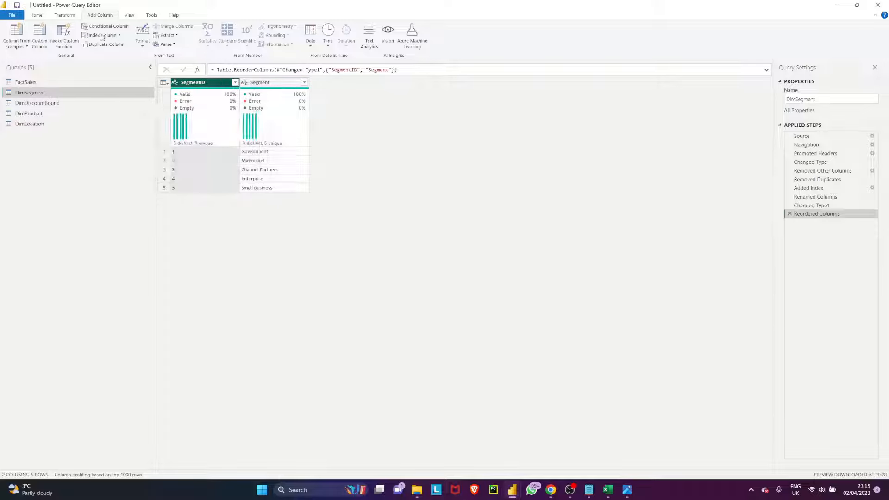
Merge DimSegment into the FactSales query, matching on the Segment column of both tables with a Left Outer join
left_click(61, 81)
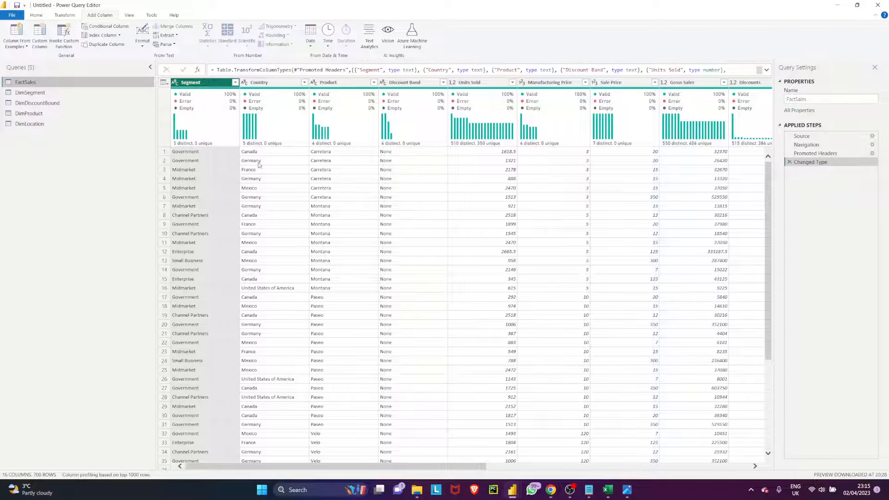
mouse_move(247, 146)
left_click(38, 94)
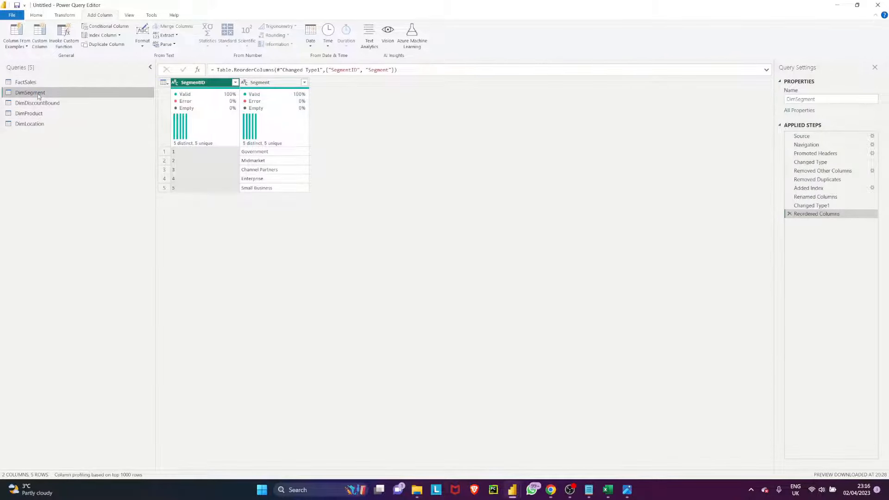
left_click(29, 83)
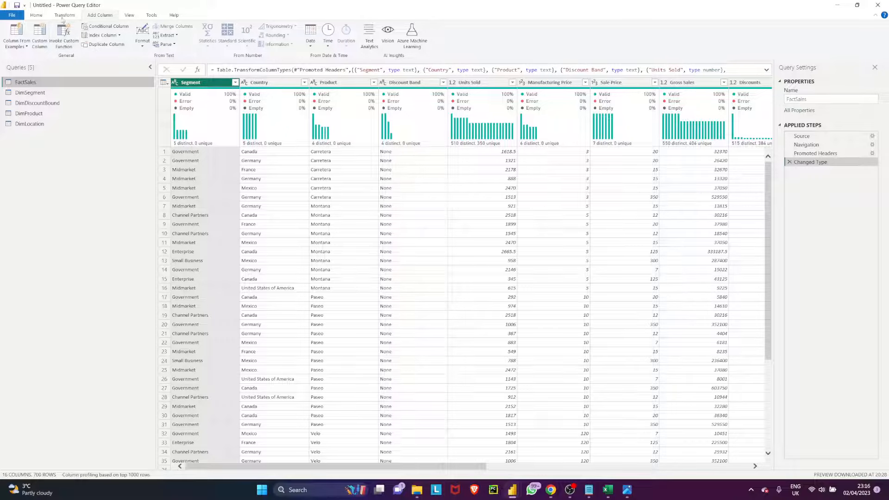
left_click(38, 16)
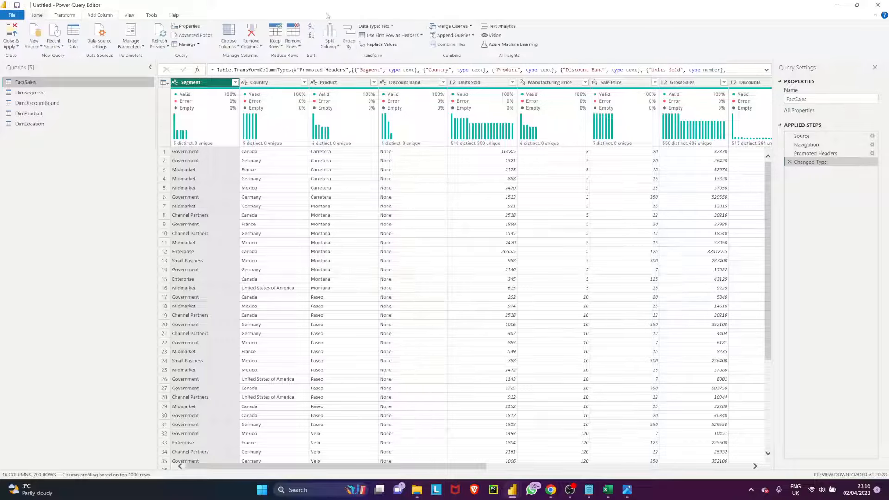
left_click(442, 27)
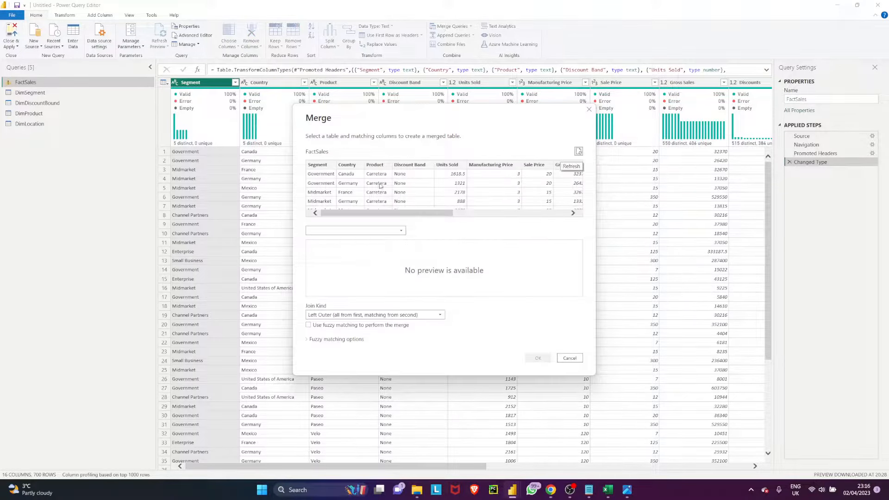
left_click(326, 165)
left_click(393, 230)
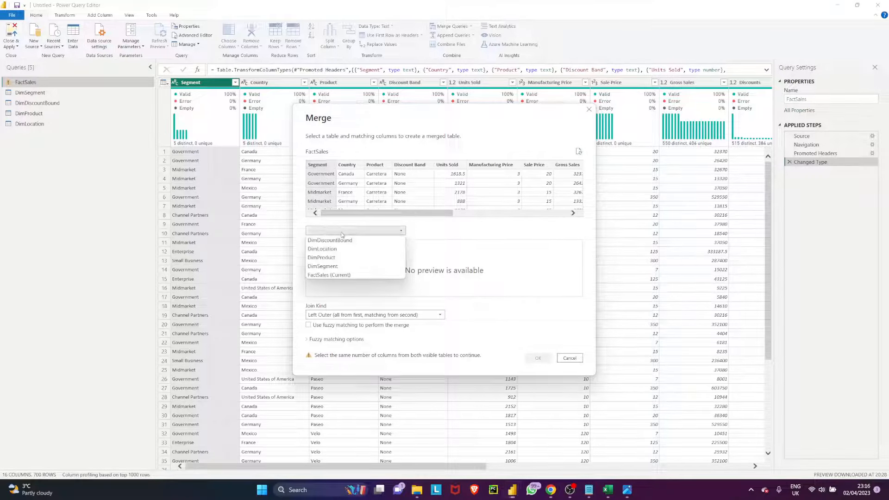
left_click(338, 266)
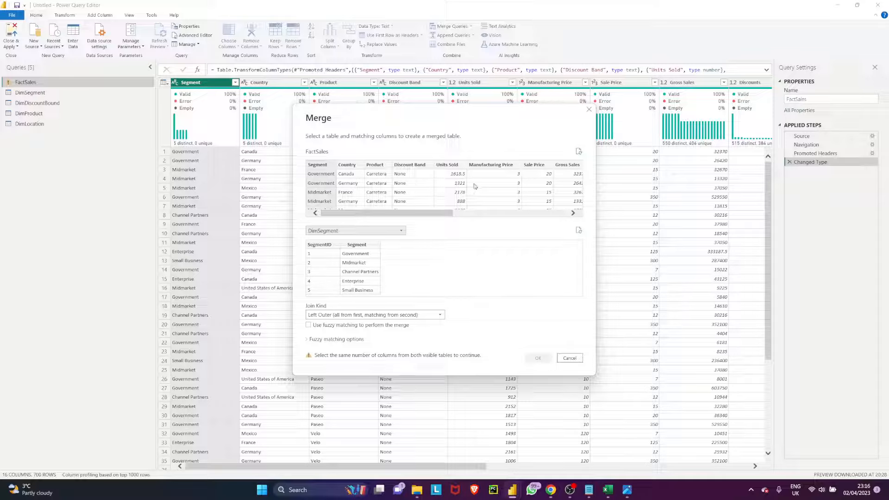
left_click(326, 165)
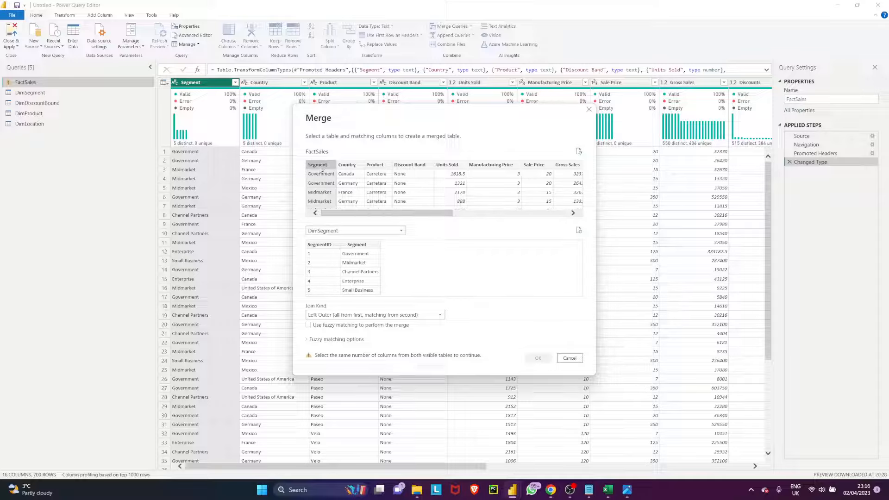
left_click(360, 246)
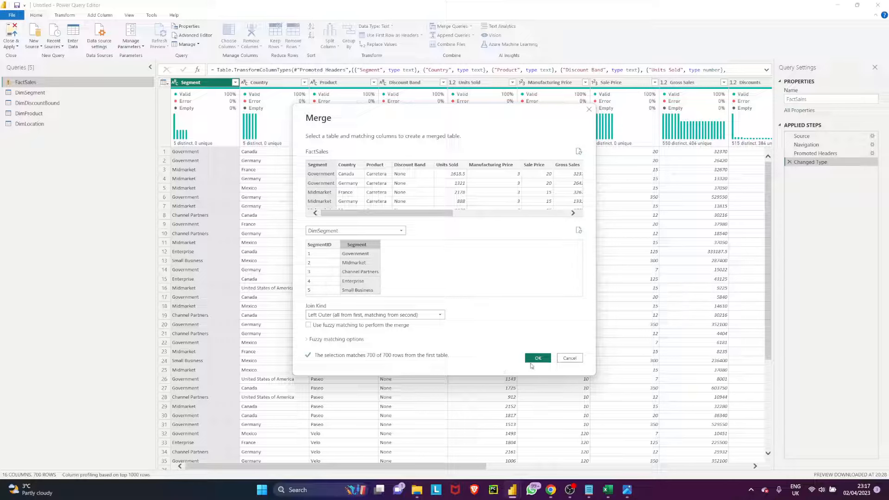
left_click(537, 358)
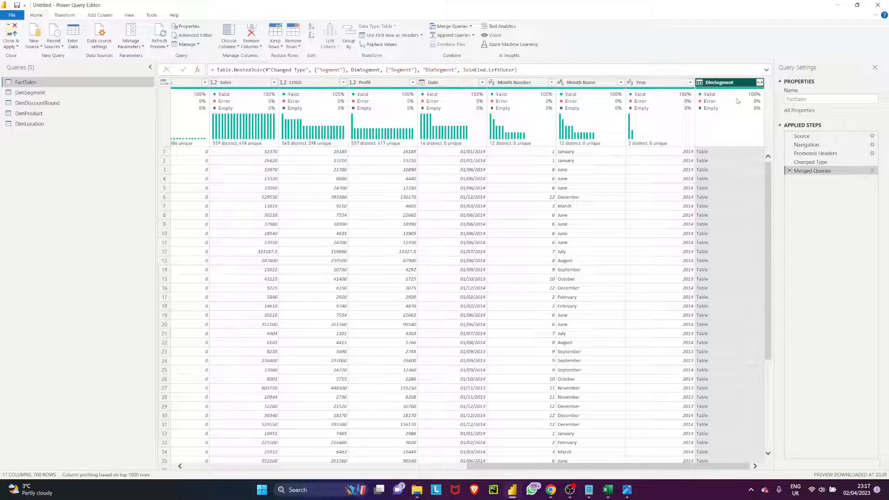
Expand the merged DimSegment column in FactSales to SegmentID only, without the original column name as prefix
left_click(760, 83)
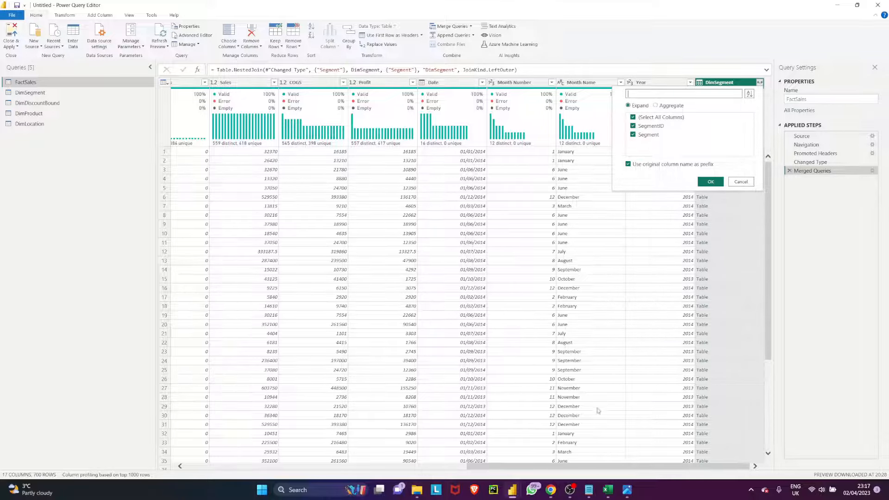
left_click_drag(581, 468, 777, 357)
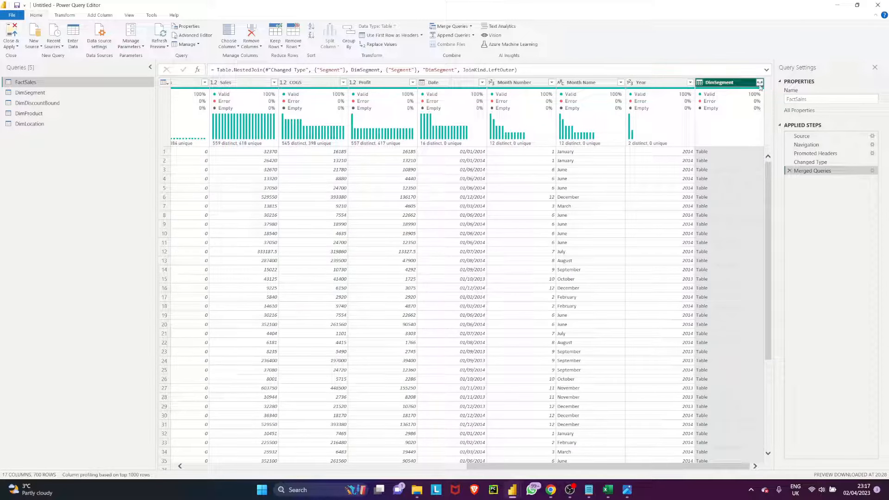
left_click(759, 83)
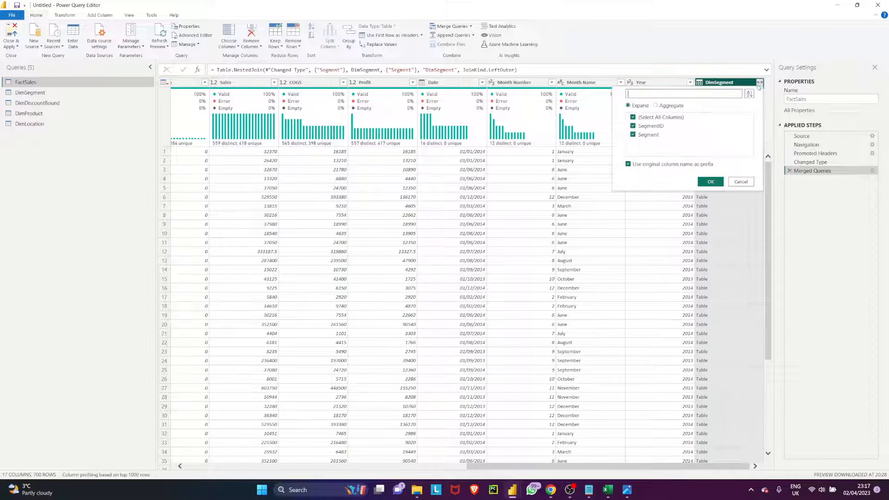
left_click(633, 135)
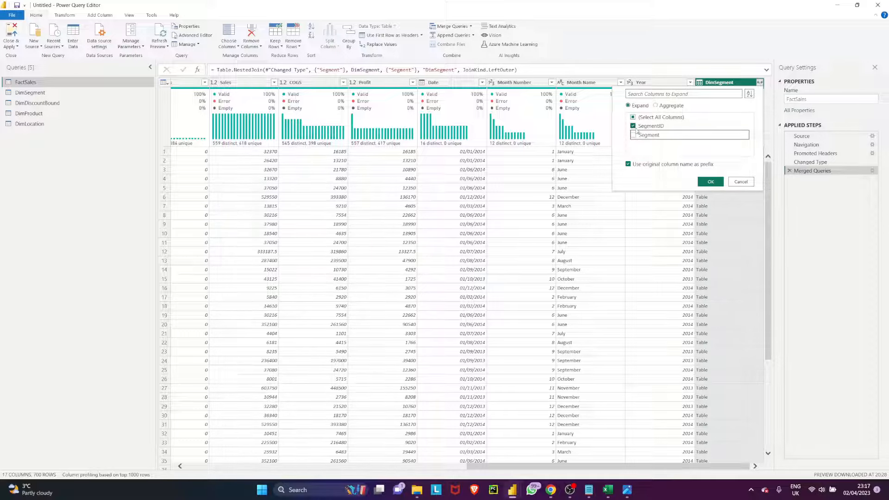
left_click(632, 137)
left_click(632, 136)
left_click(628, 165)
left_click(700, 184)
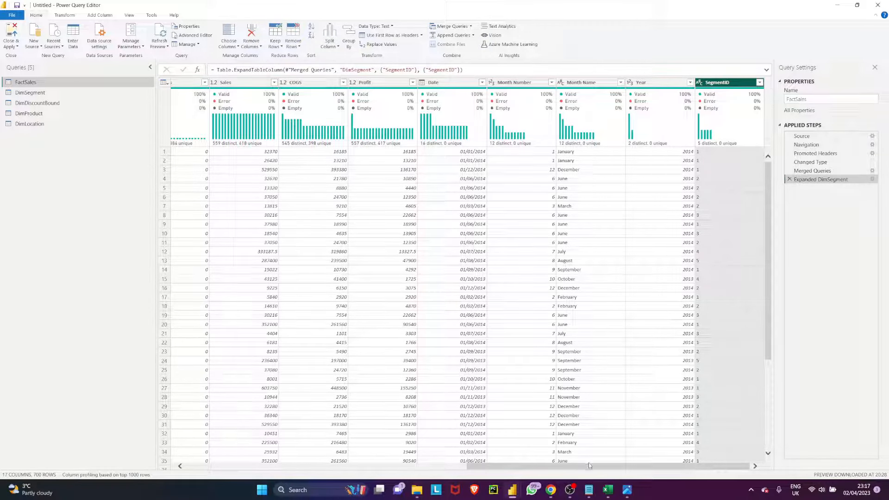
left_click_drag(588, 467, 337, 422)
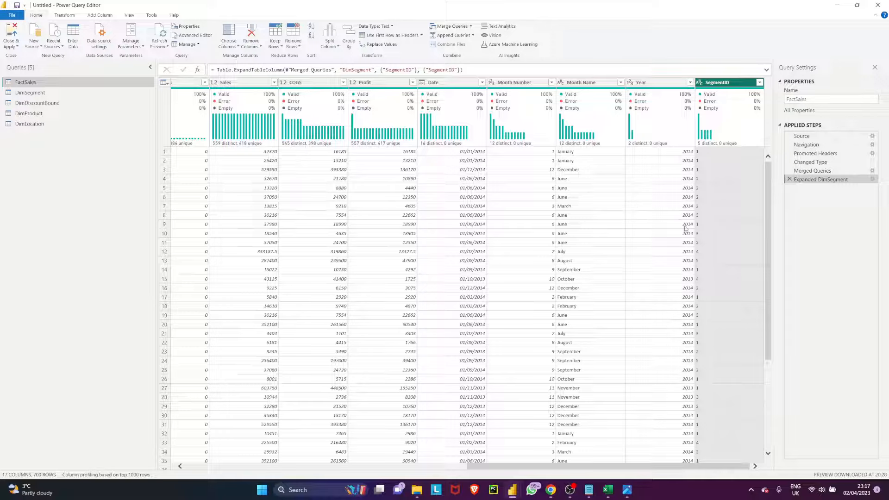
left_click(715, 154)
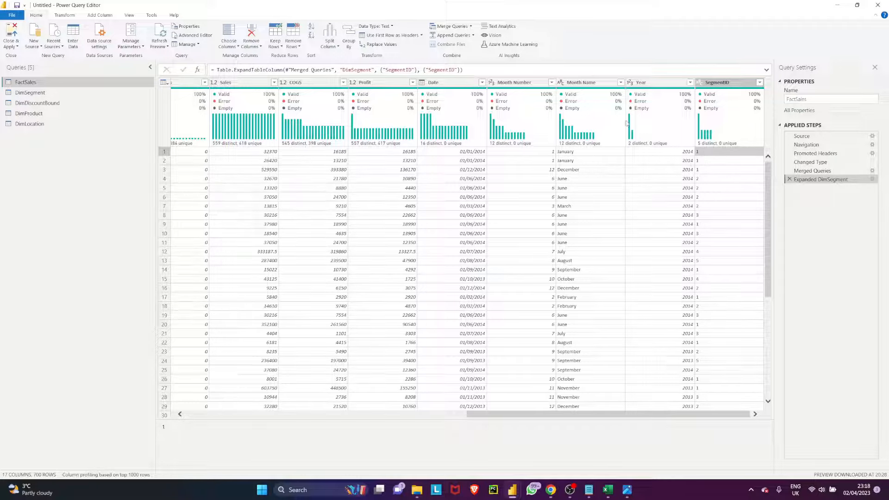
Reduce the DimDiscountBound query to the Discount Band column only
left_click(32, 105)
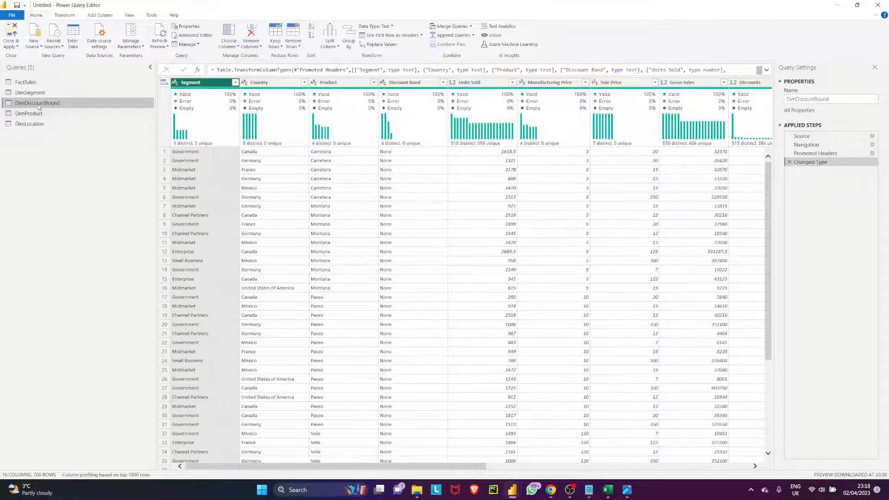
left_click(229, 34)
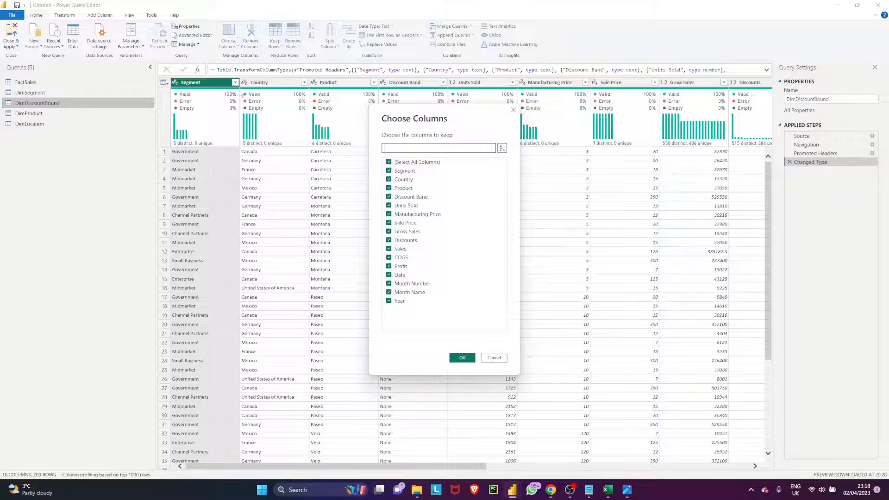
left_click(388, 162)
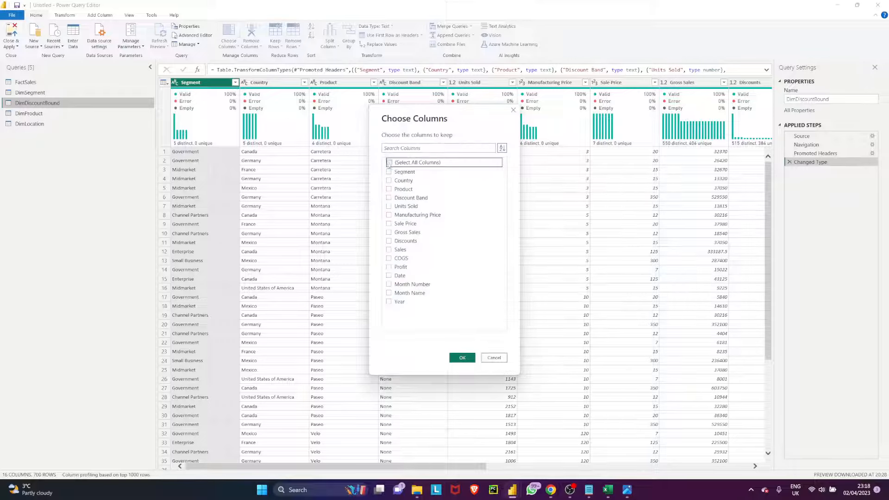
left_click(396, 198)
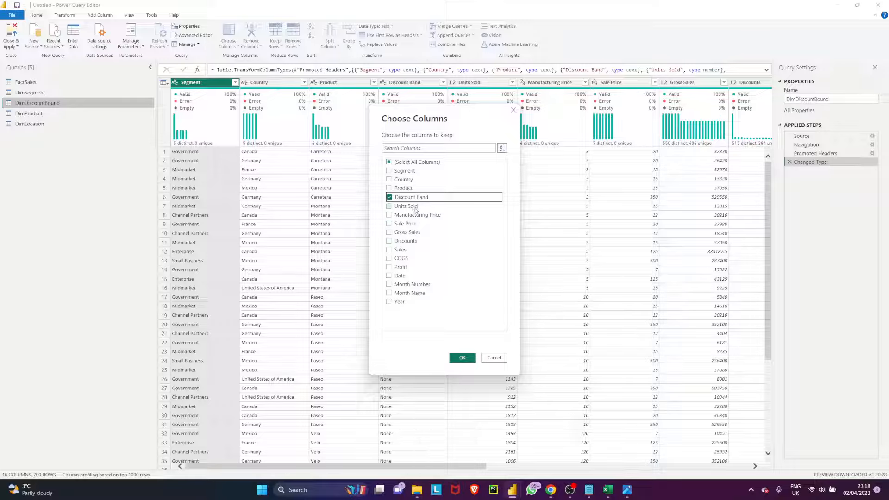
left_click(462, 357)
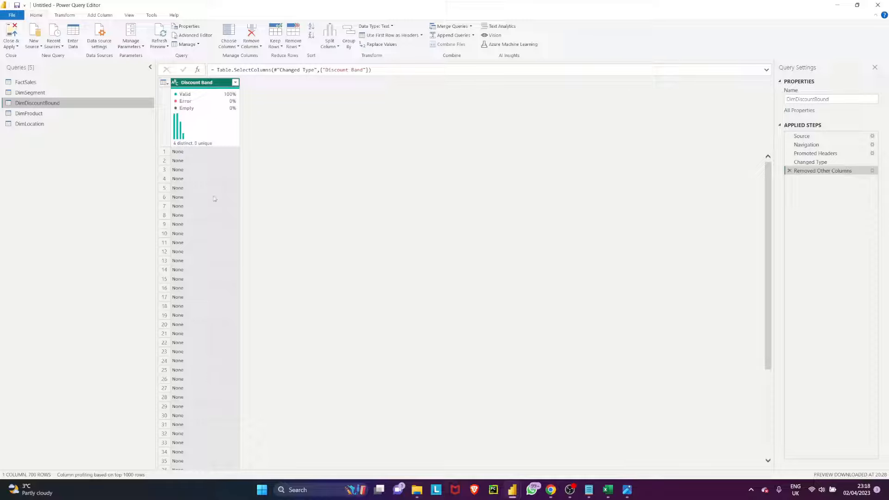
Remove duplicates from the Discount Band column in DimDiscountBound and add an index column starting from 1
right_click(202, 83)
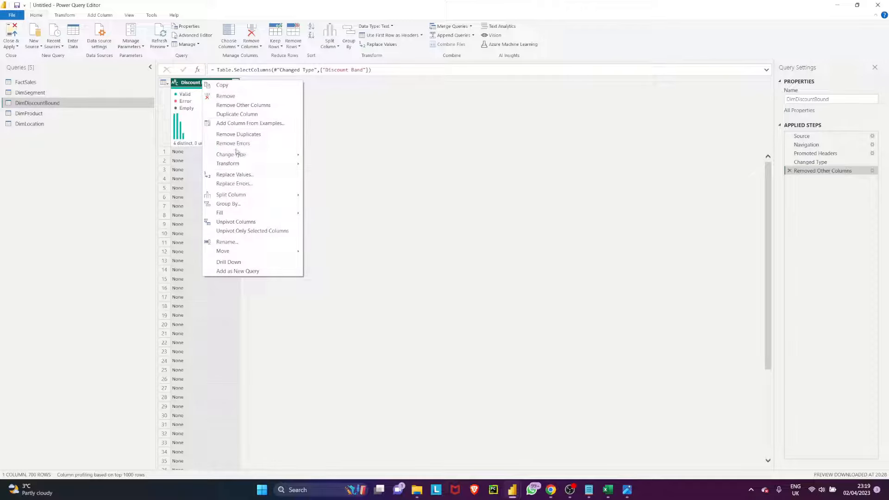
left_click(250, 135)
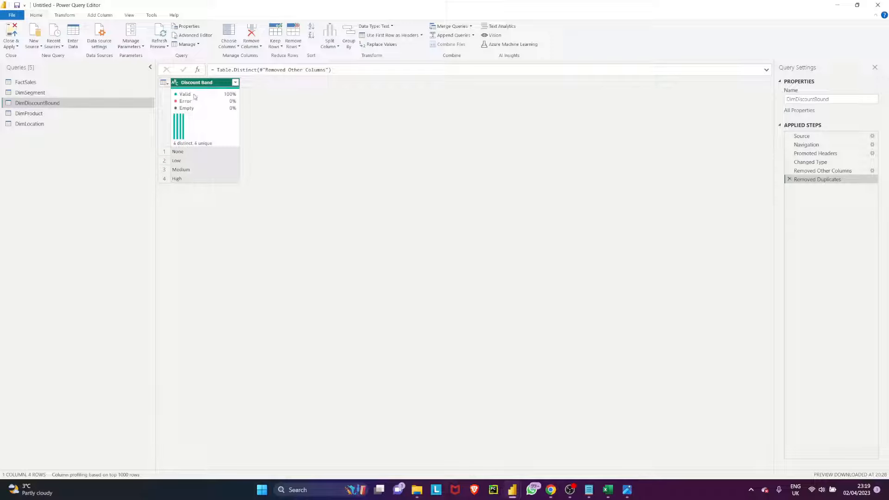
mouse_move(200, 107)
left_click(97, 15)
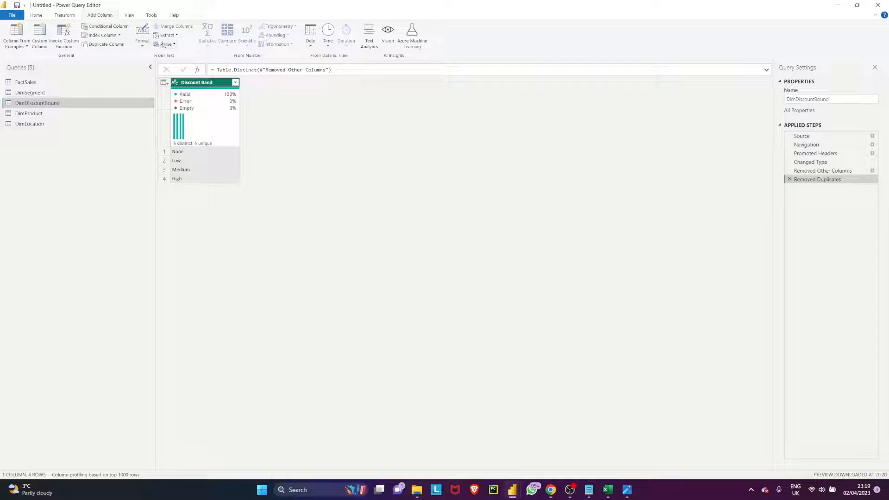
left_click(120, 36)
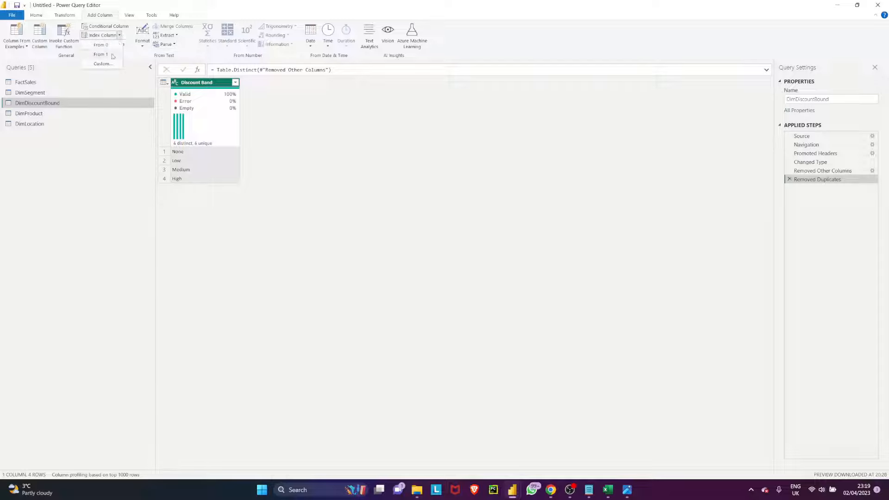
left_click(113, 56)
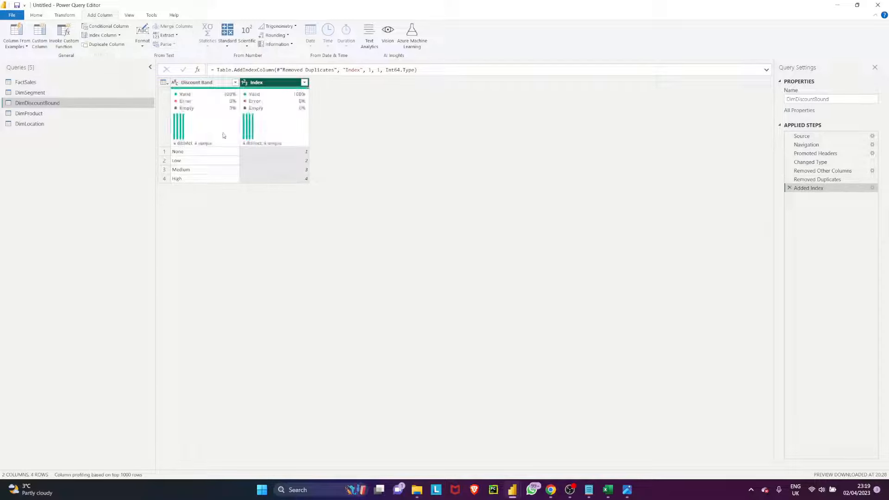
Rename the index column in DimDiscountBound to DiscountBandID
double_click(265, 82)
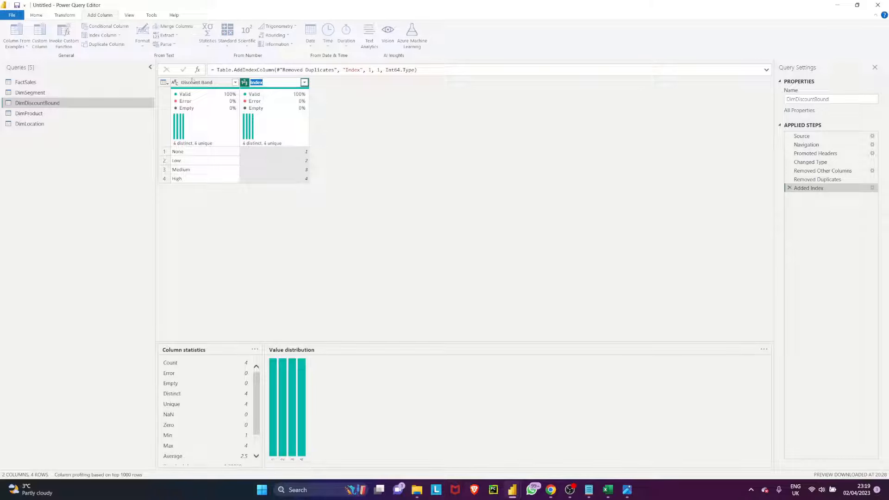
double_click(196, 83)
key("ctrl+c")
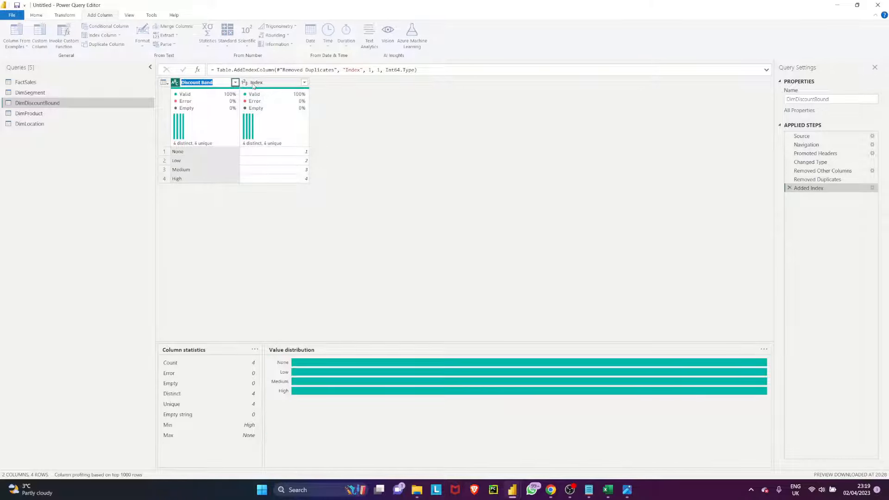
double_click(253, 84)
key("ctrl+v")
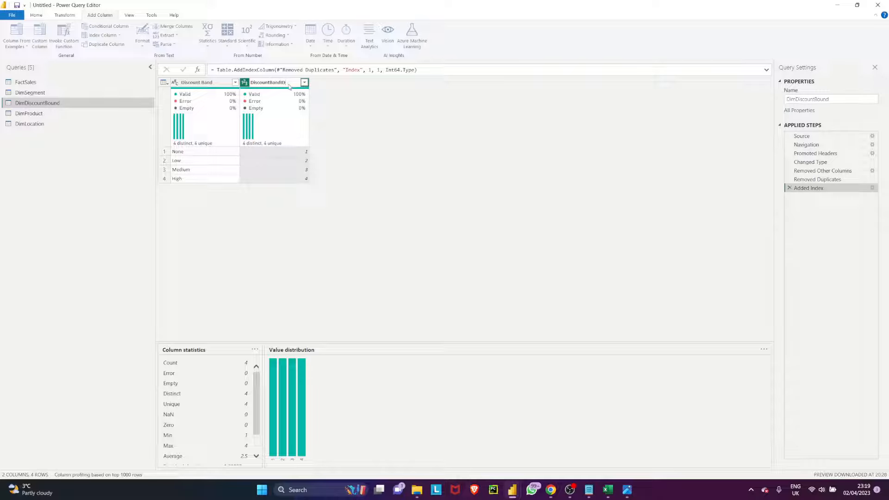
key("Return")
Move the DiscountBandID column ahead of the Discount Band column and change its data type to Text
left_click_drag(288, 86, 219, 88)
right_click(218, 87)
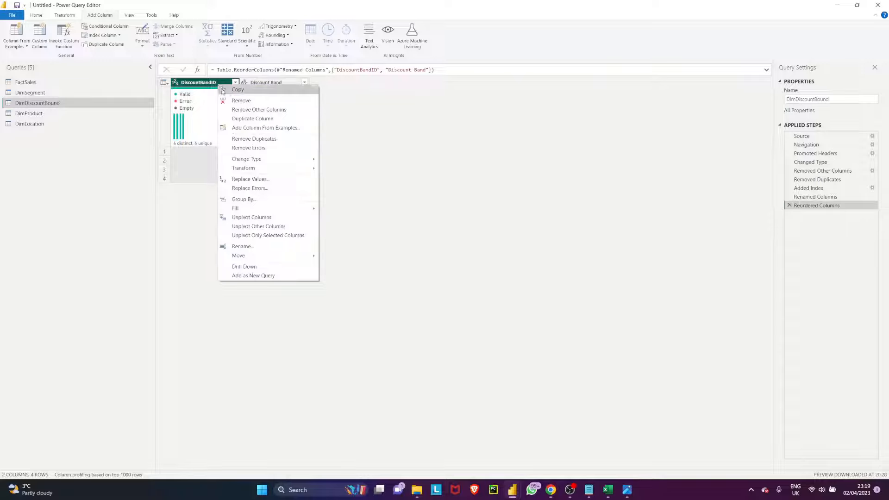
mouse_move(298, 159)
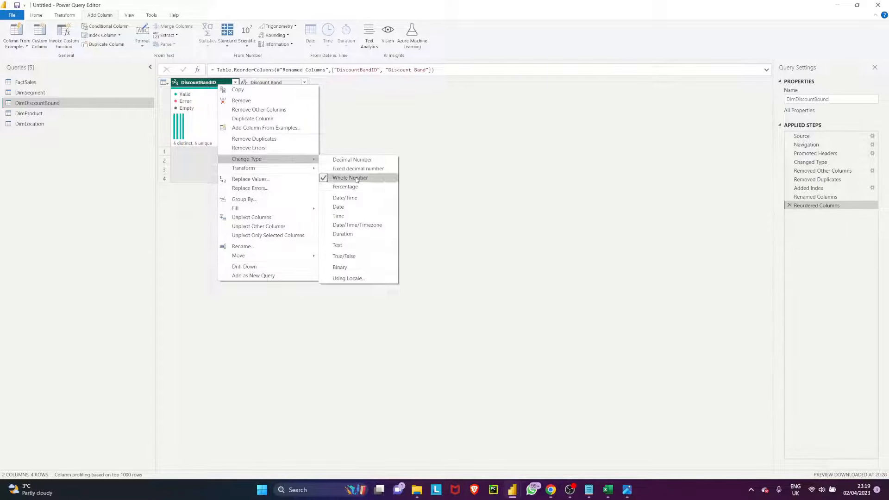
left_click(369, 244)
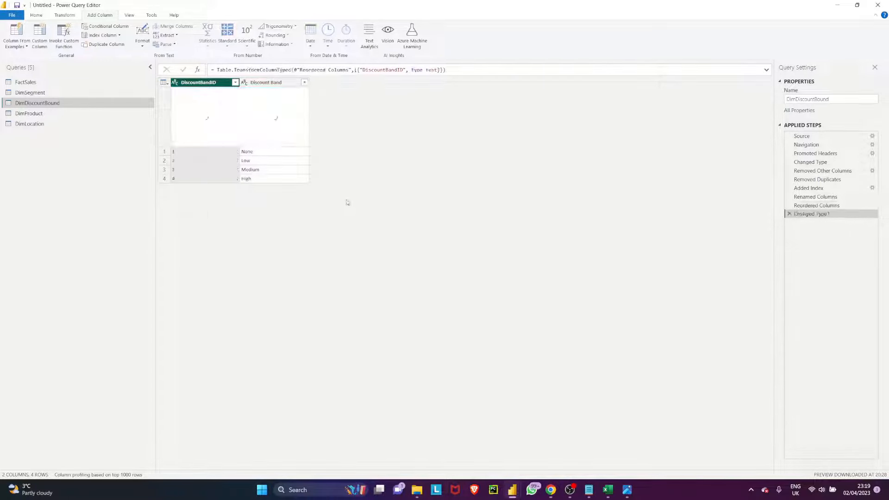
Merge DimDiscountBound into the FactSales query, matching on the Discount Band column of both tables with a Left Outer join
left_click(46, 81)
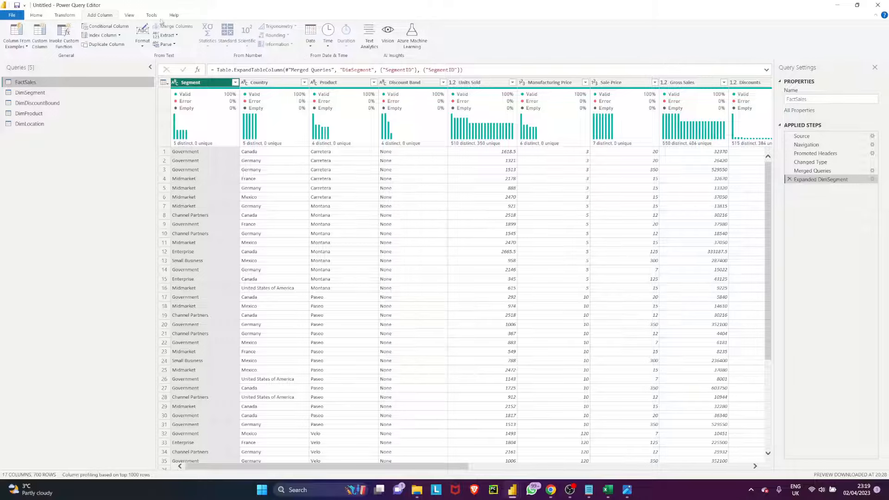
left_click(42, 15)
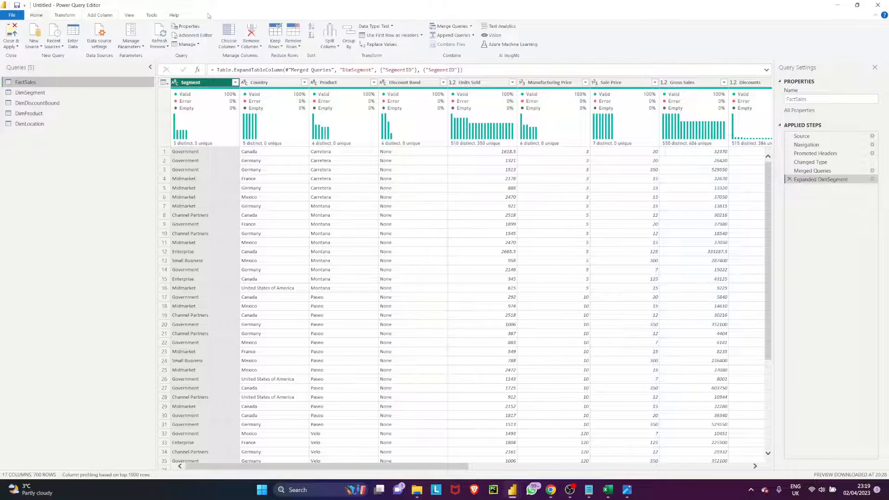
left_click(444, 26)
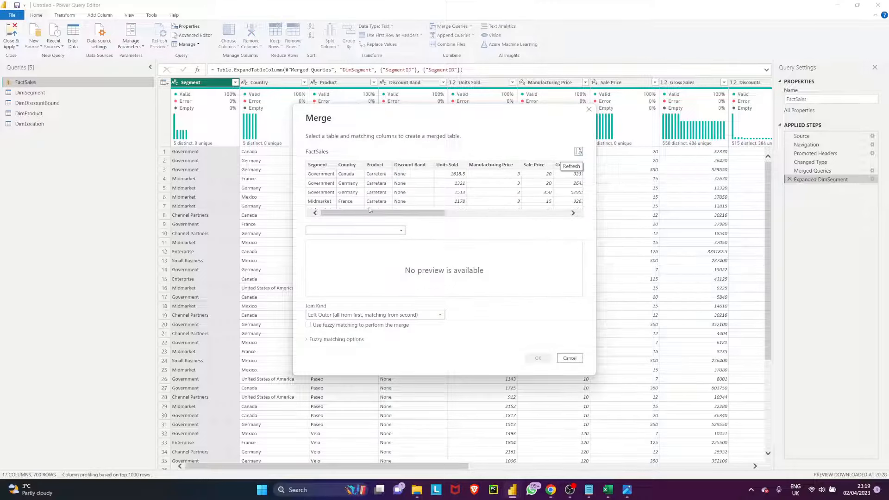
left_click(337, 230)
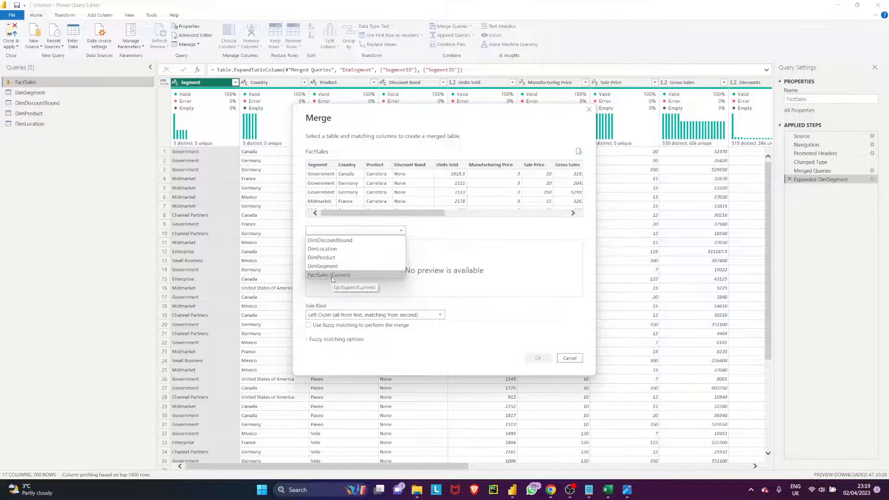
left_click(336, 241)
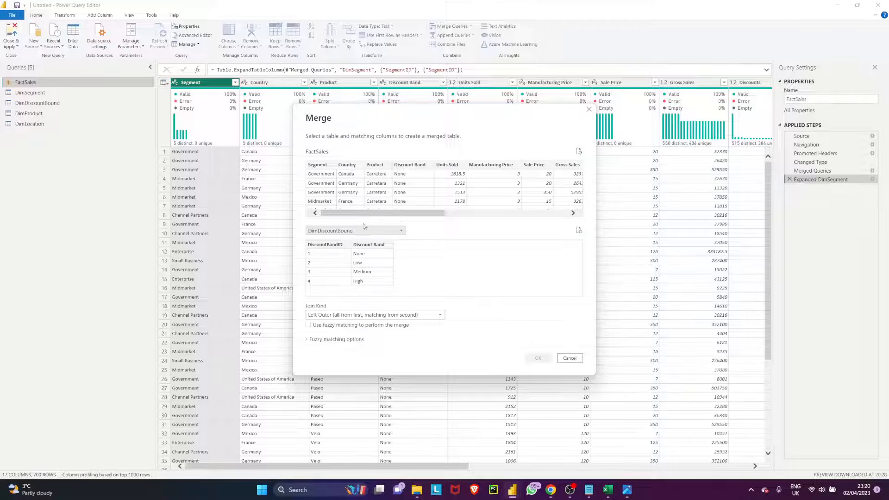
left_click(415, 166)
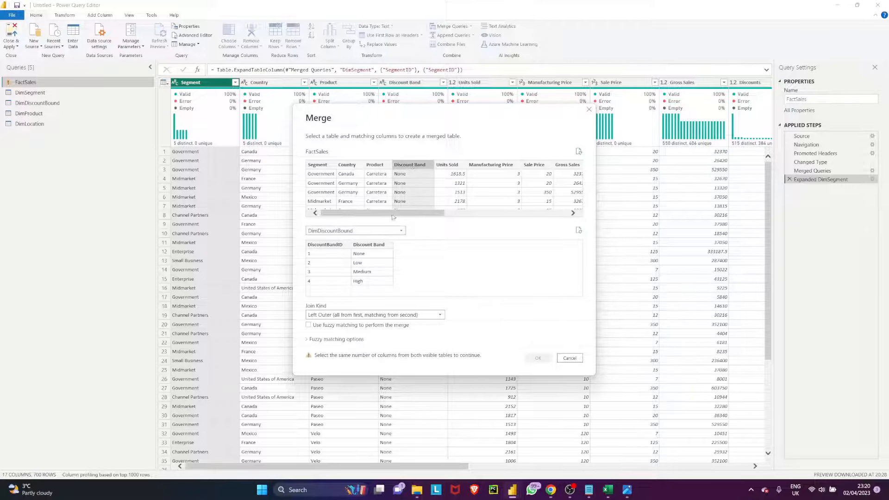
left_click(371, 245)
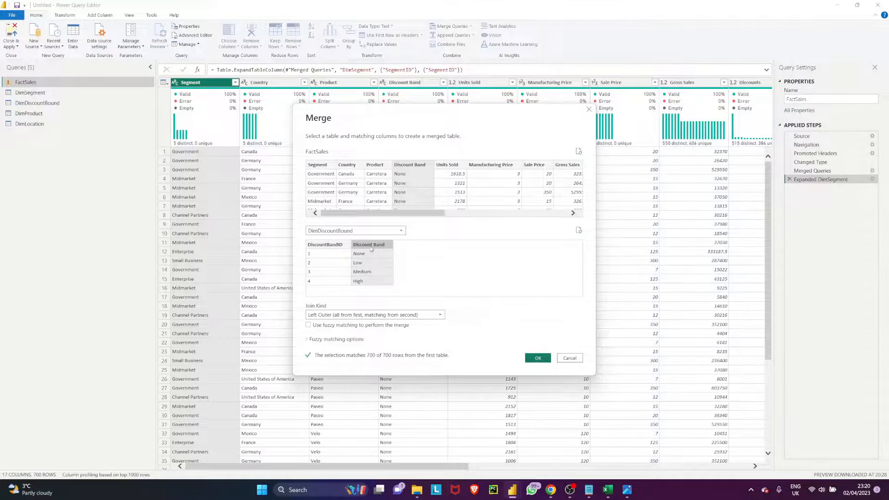
left_click(537, 357)
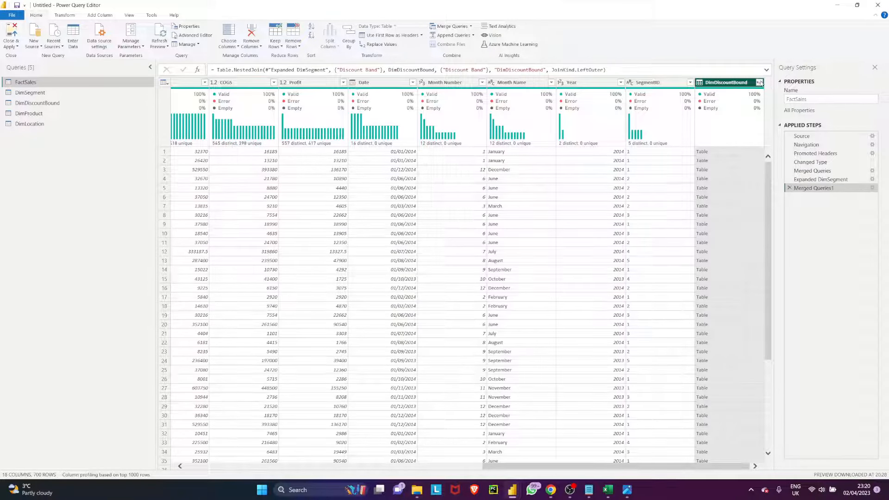
Expand the merged DimDiscountBound column in FactSales to DiscountBandID only, without the original column name as prefix
left_click(759, 82)
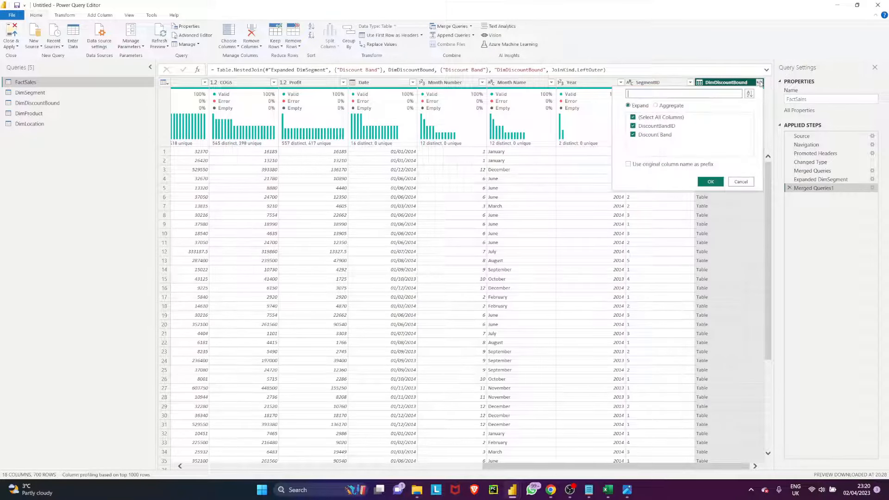
left_click(633, 135)
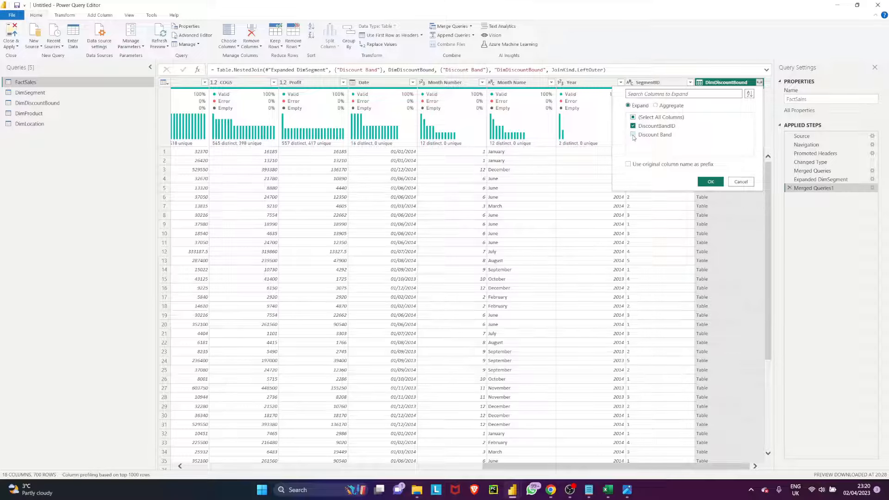
left_click(704, 180)
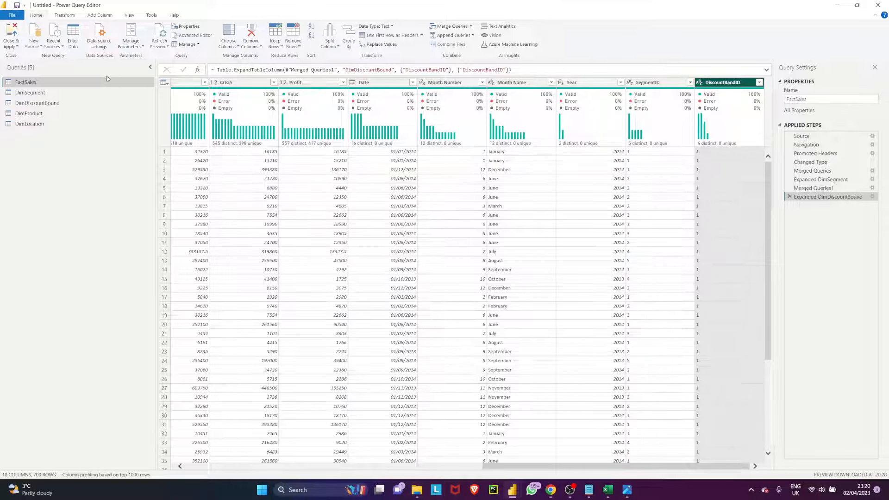
Reduce the DimProduct query to the Product column only
left_click(33, 113)
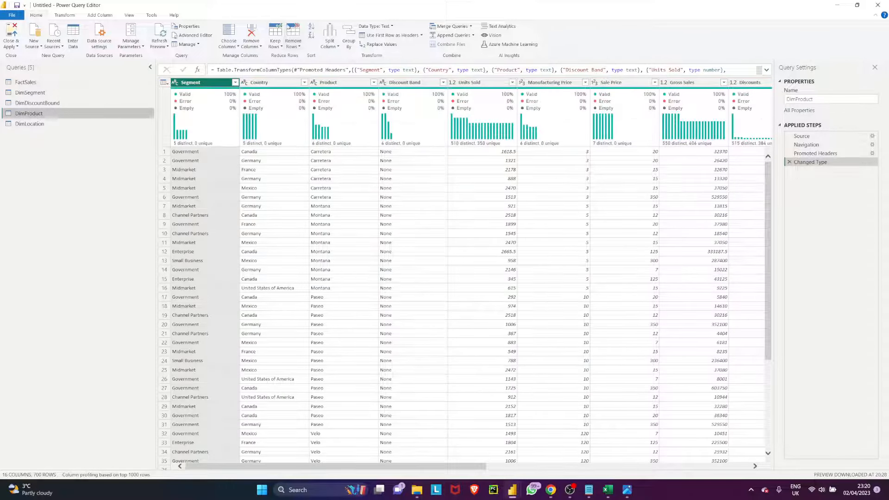
left_click(223, 34)
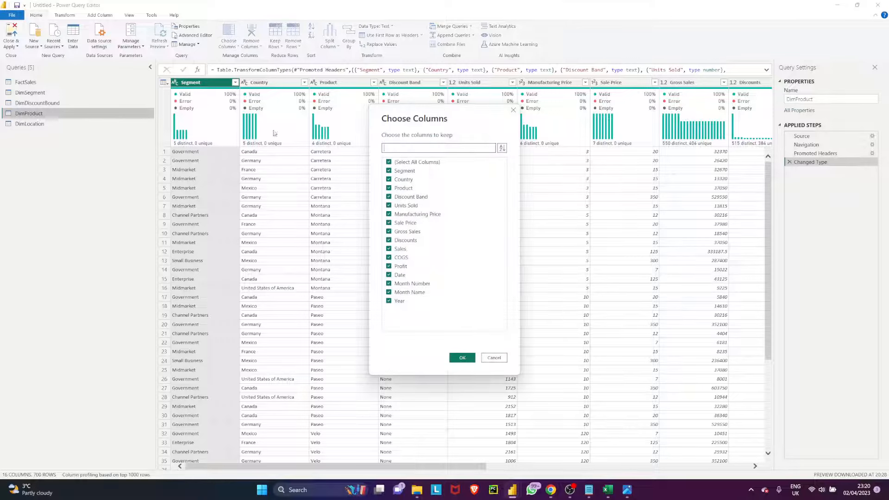
left_click(388, 162)
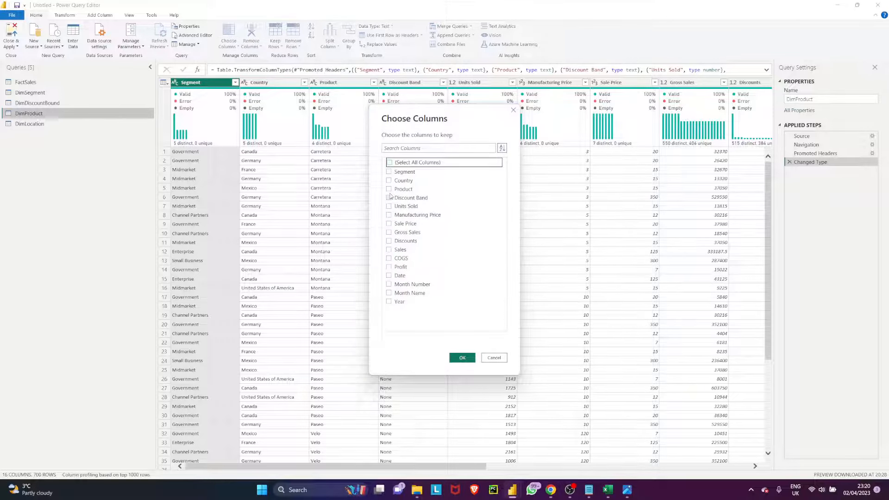
left_click(390, 189)
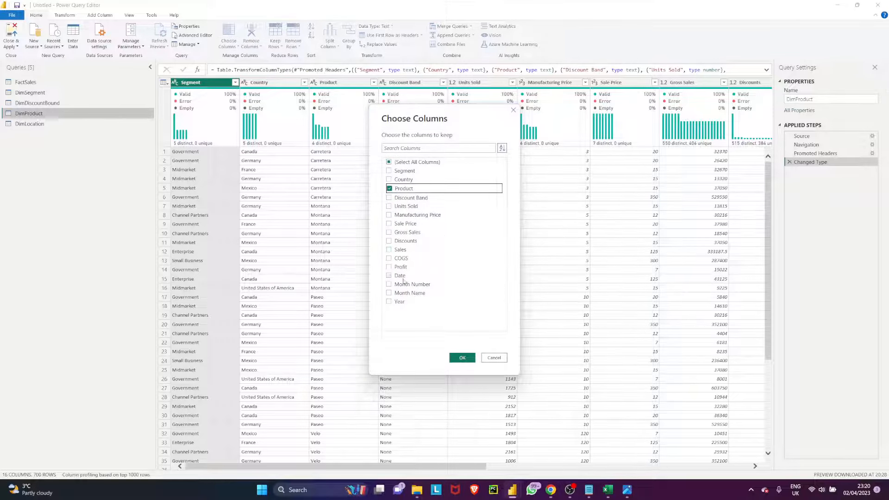
left_click(462, 358)
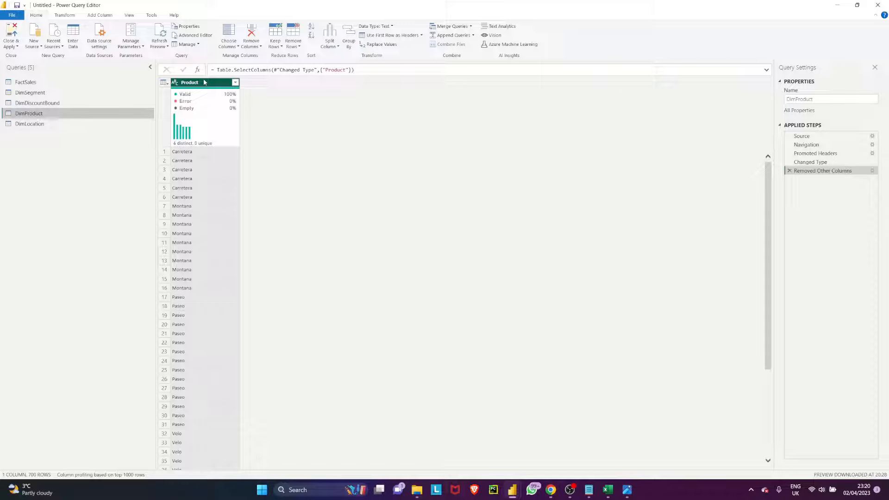
Remove the duplicate rows from DimProduct's Product column and add an index column starting at 1, named ProductID
right_click(204, 82)
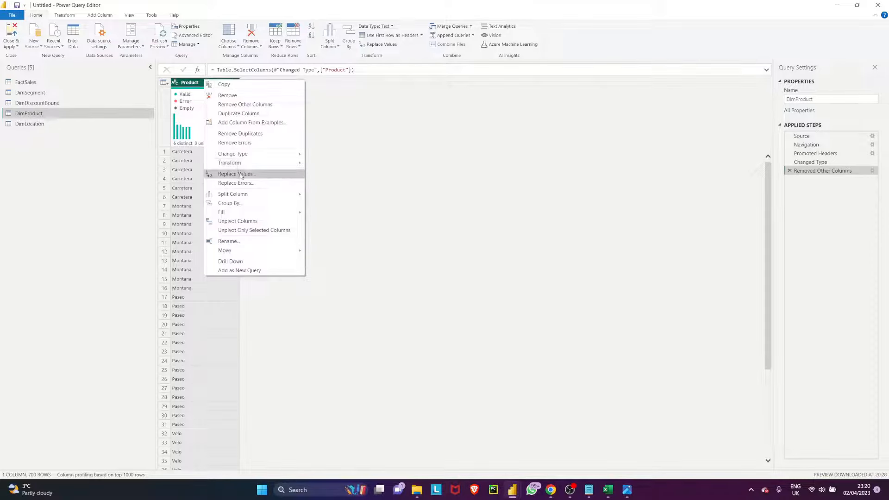
left_click(278, 134)
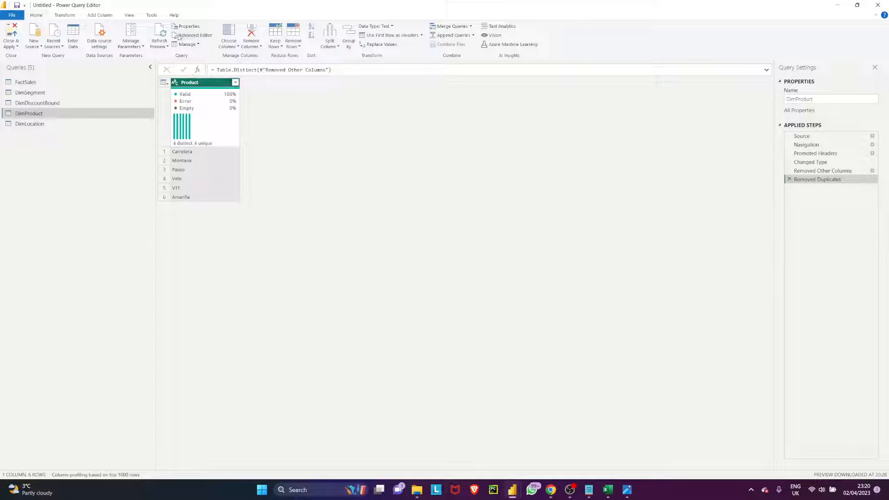
left_click(99, 16)
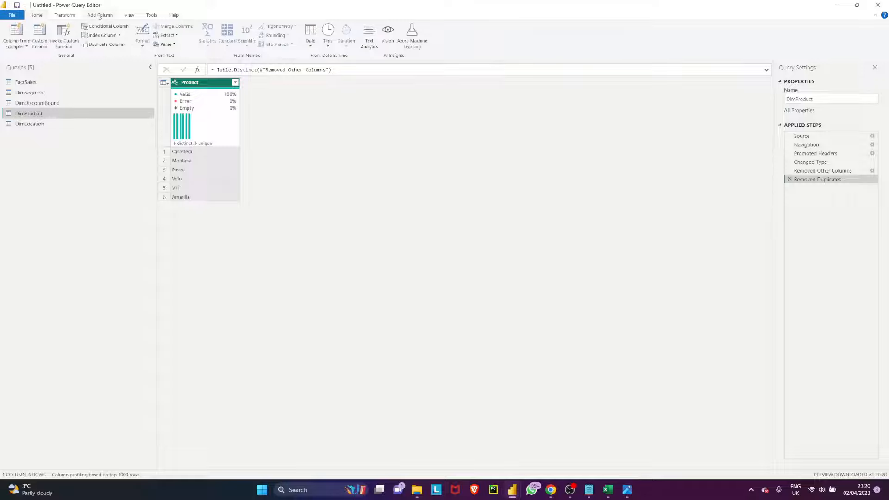
left_click(119, 36)
left_click(114, 55)
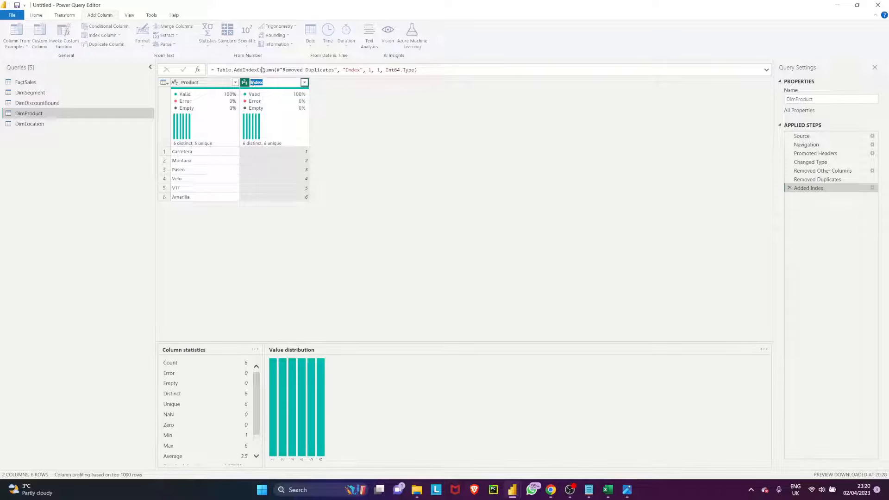
type("ProductID")
key("Return")
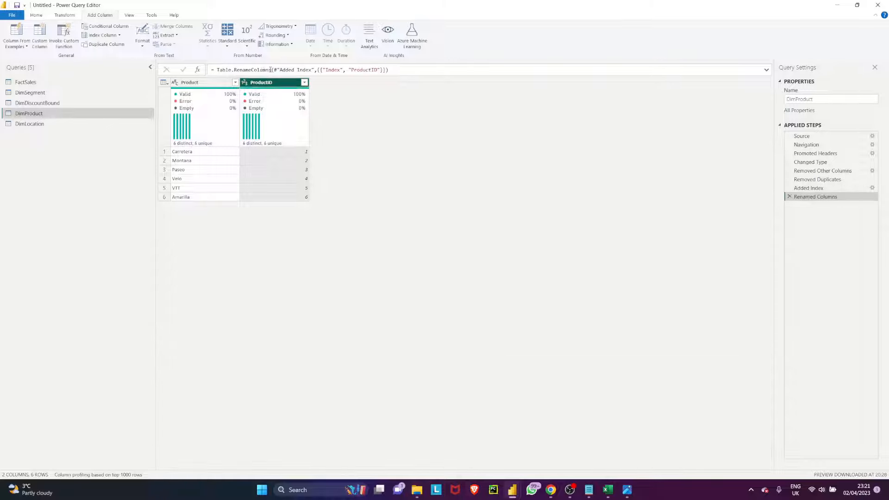
Change the ProductID column's data type to Text and move it ahead of the Product column
right_click(270, 82)
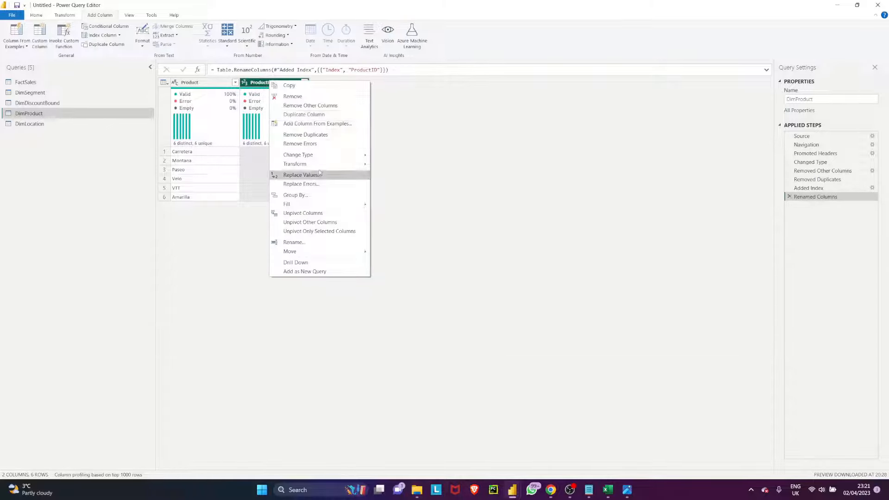
mouse_move(356, 154)
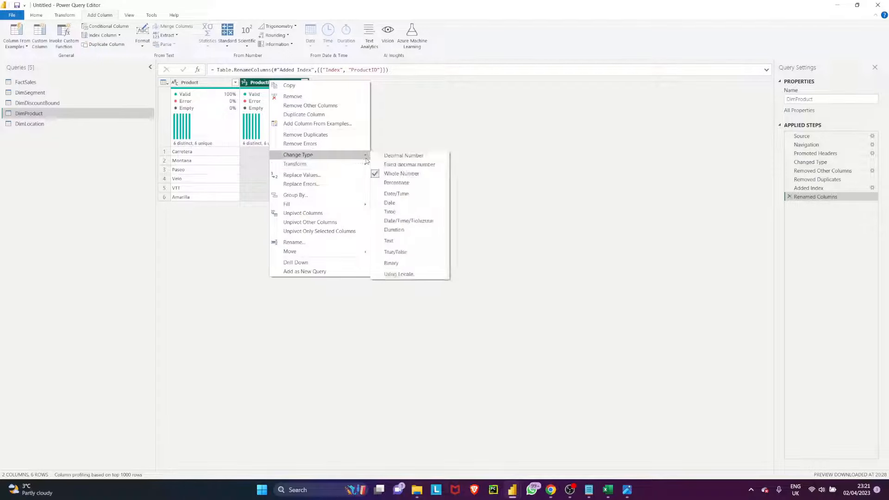
left_click(419, 241)
left_click_drag(271, 84, 211, 86)
Merge DimProduct into the FactSales query, matching on the Product column of both tables with a Left Outer join
left_click(25, 82)
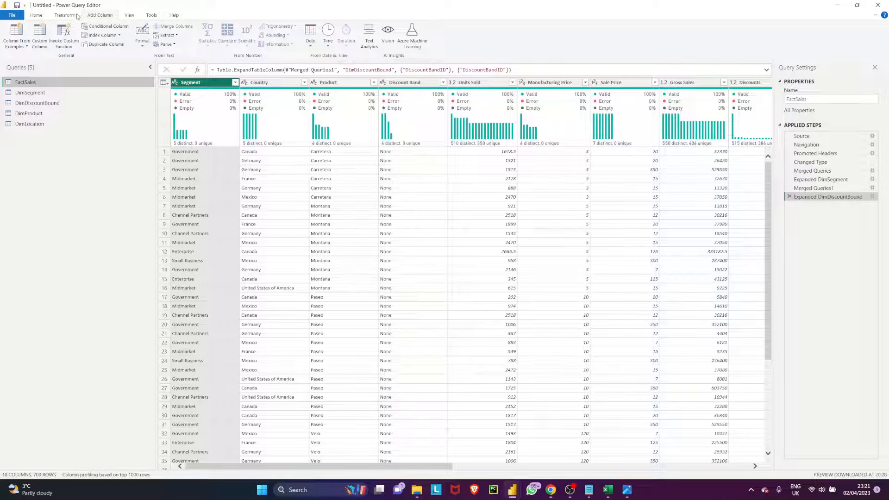
left_click(45, 15)
left_click(450, 27)
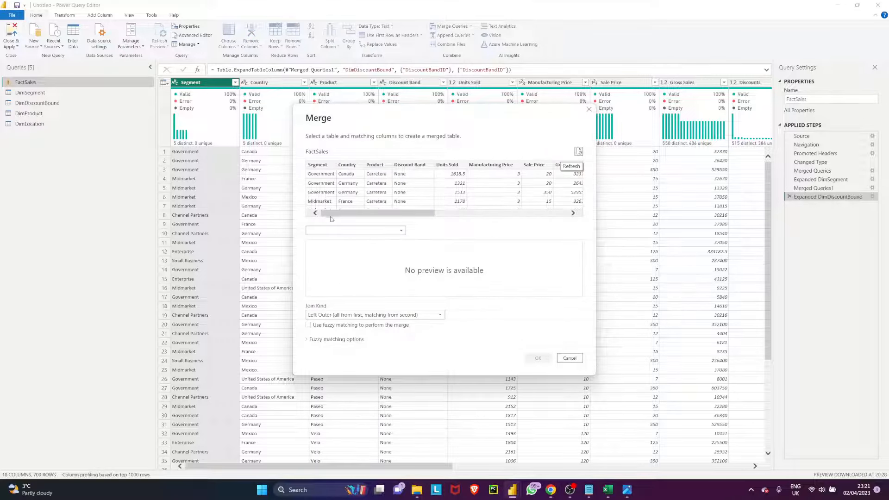
left_click_drag(331, 213, 560, 228)
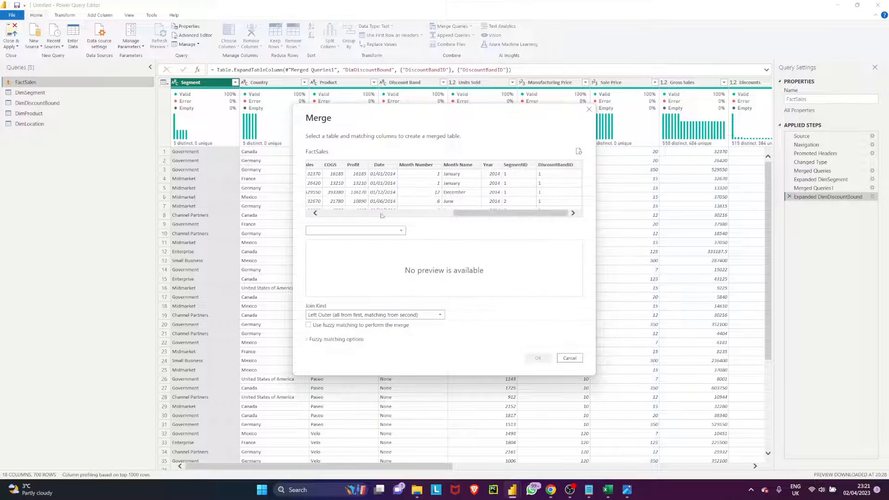
left_click(366, 230)
left_click(324, 257)
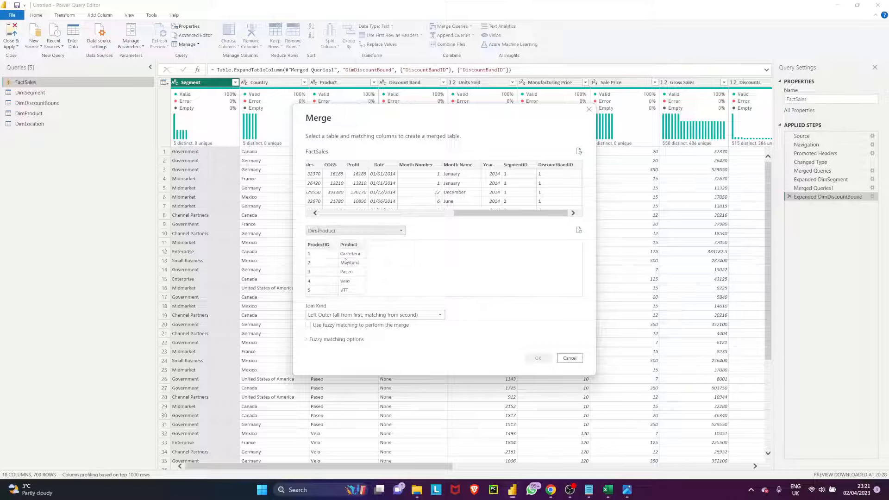
left_click(353, 245)
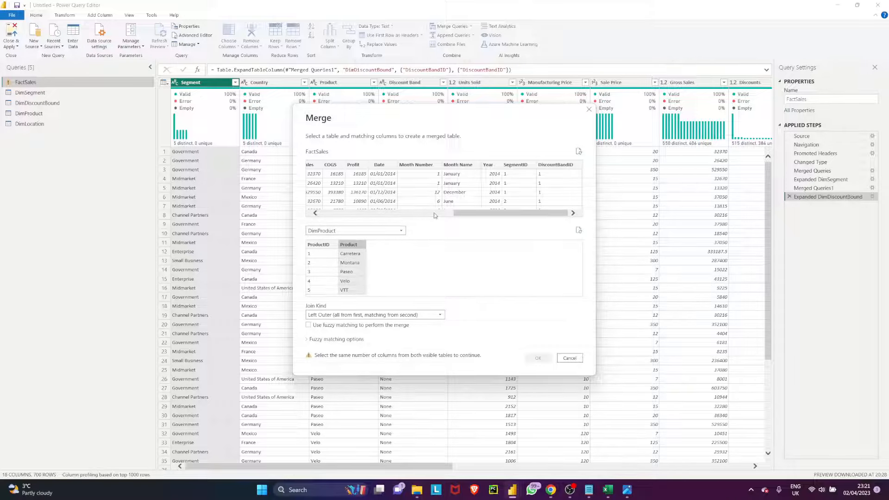
left_click_drag(477, 213, 334, 212)
left_click(376, 164)
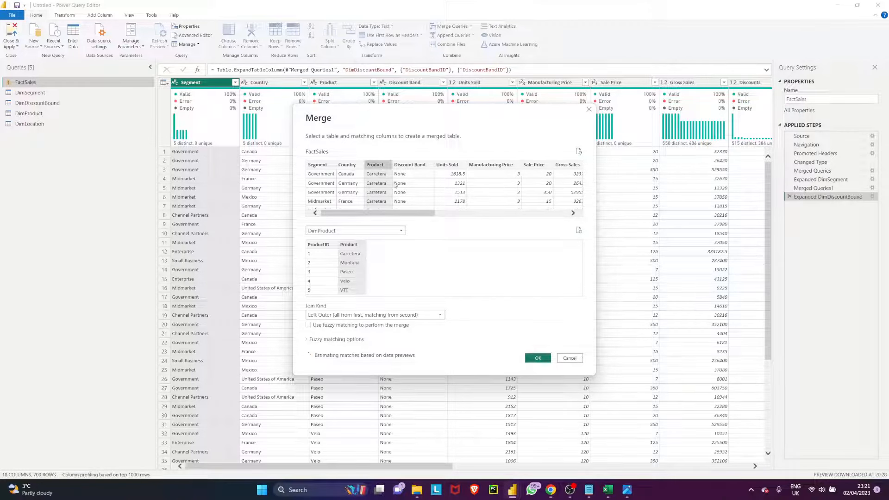
left_click(538, 358)
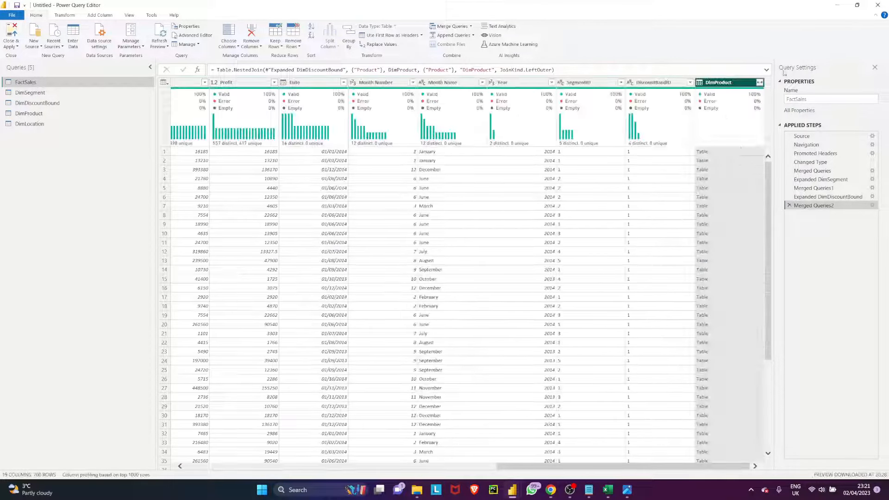
Expand the merged DimProduct column in FactSales to ProductID only, without the original column name as prefix
left_click(760, 83)
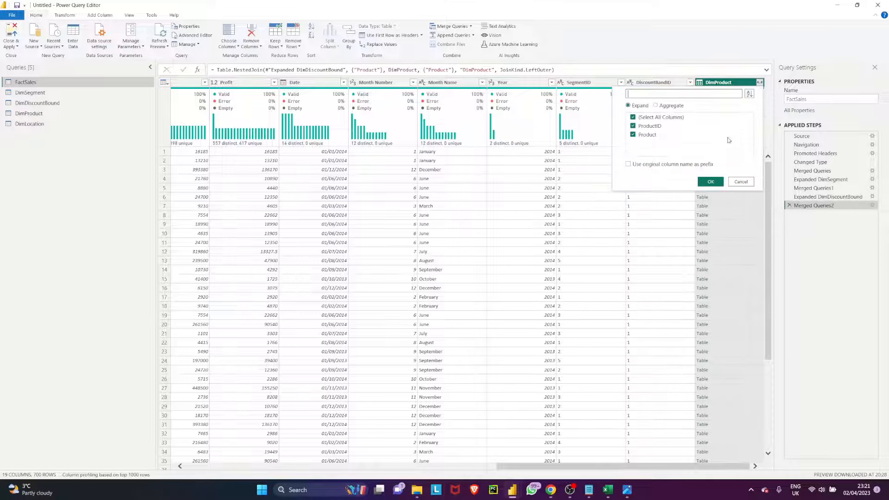
left_click(633, 135)
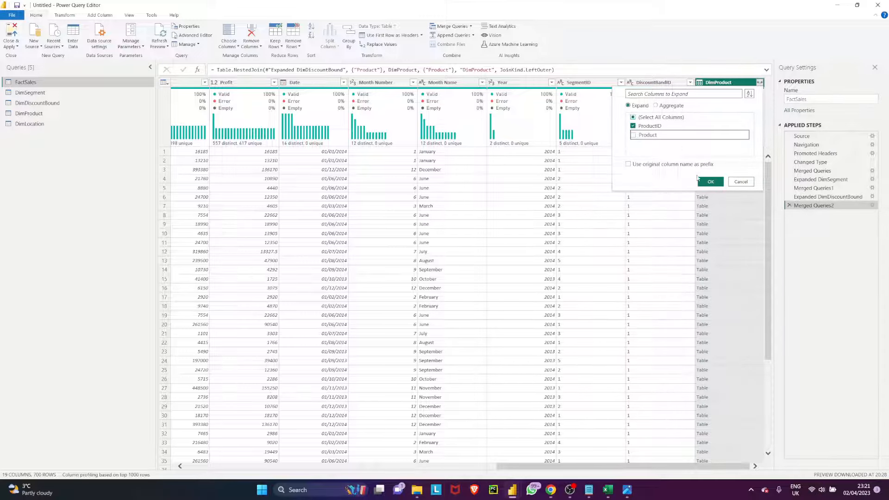
left_click(704, 182)
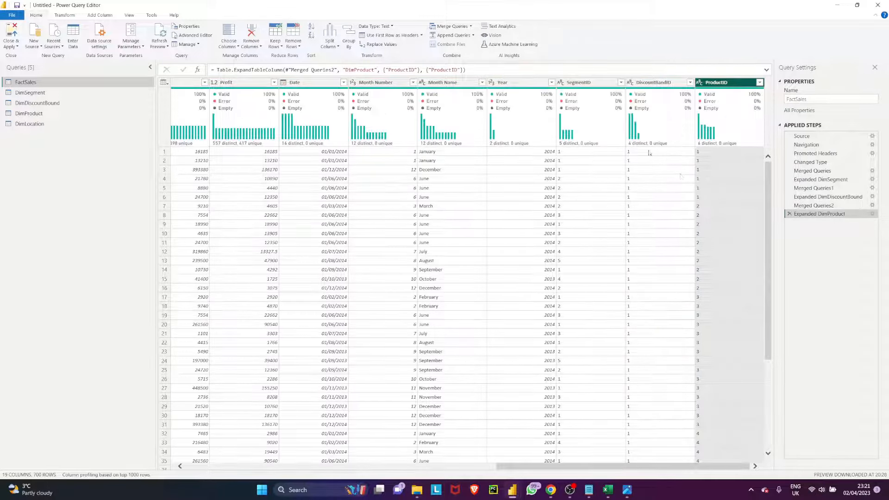
Reduce the DimLocation query to the Country column only
left_click(46, 124)
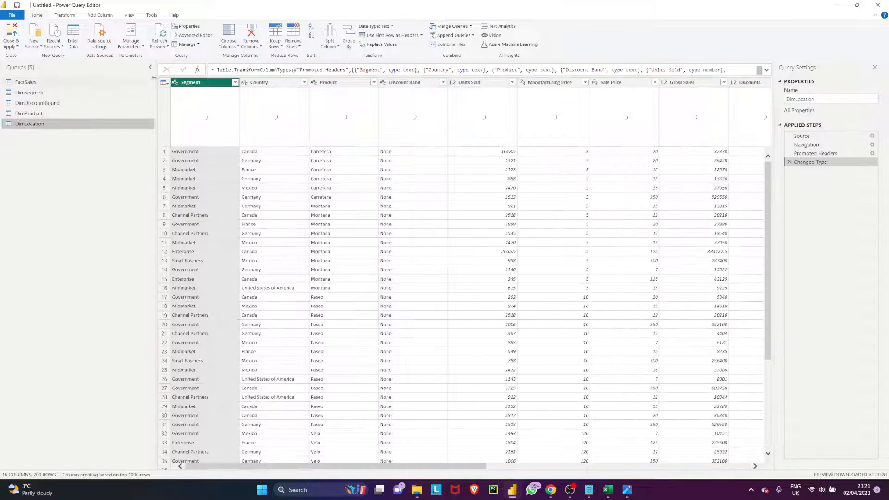
left_click(227, 29)
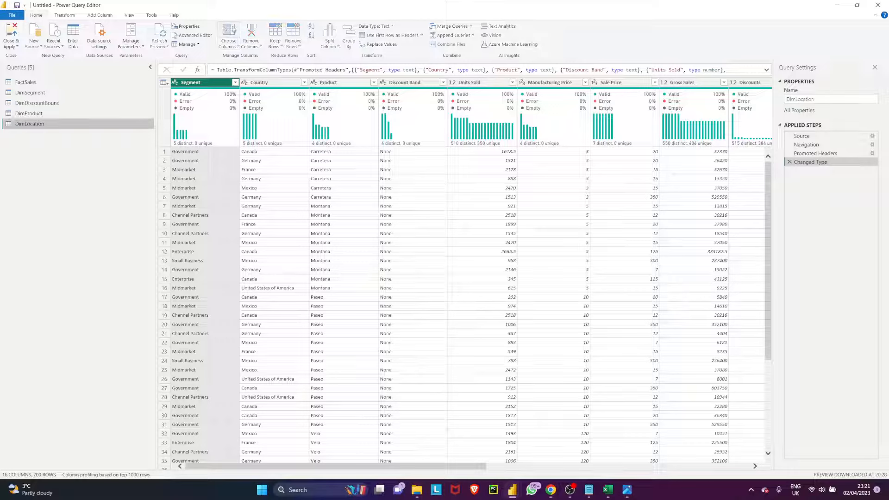
left_click(389, 163)
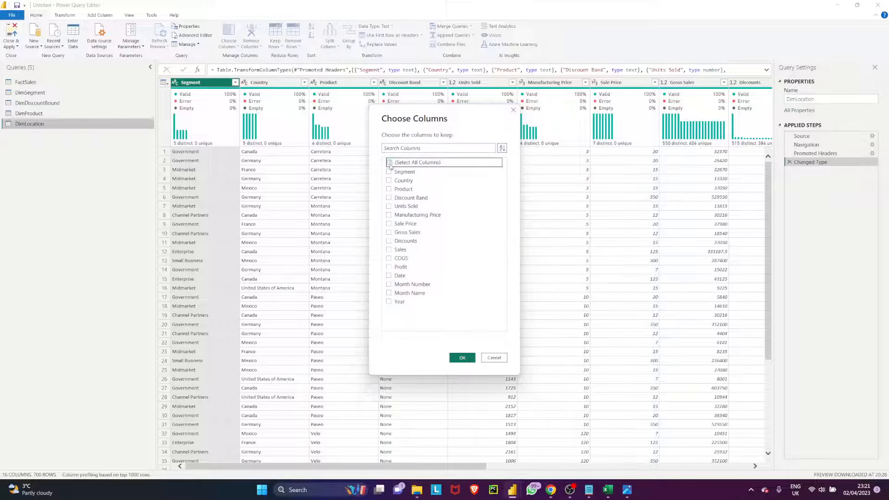
left_click(392, 180)
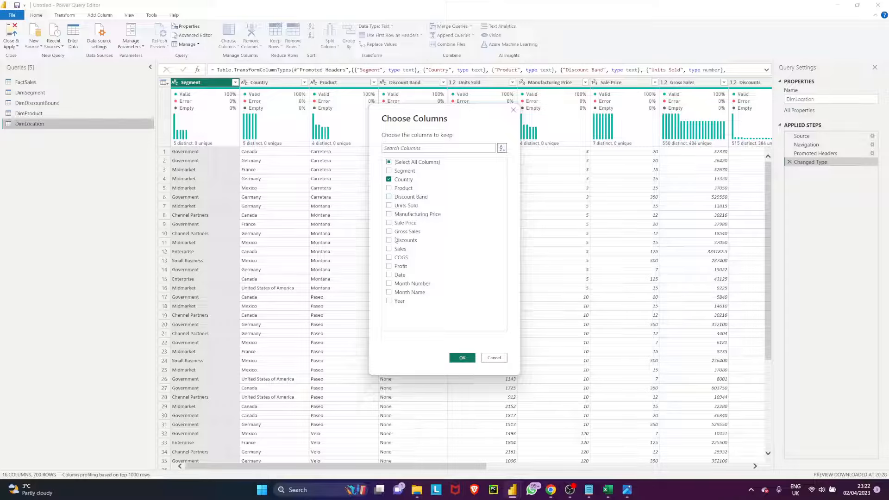
left_click(459, 358)
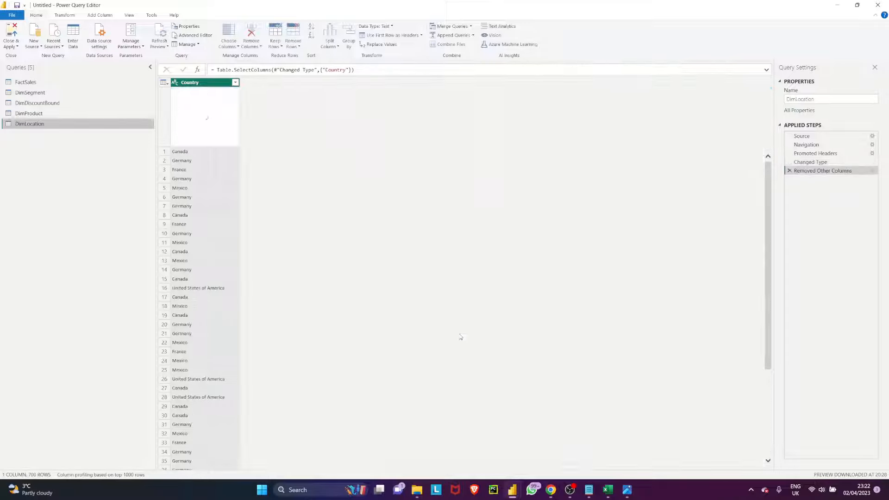
Remove the duplicate rows from DimLocation's Country column and add an index column starting at 1, named CountryID
right_click(214, 83)
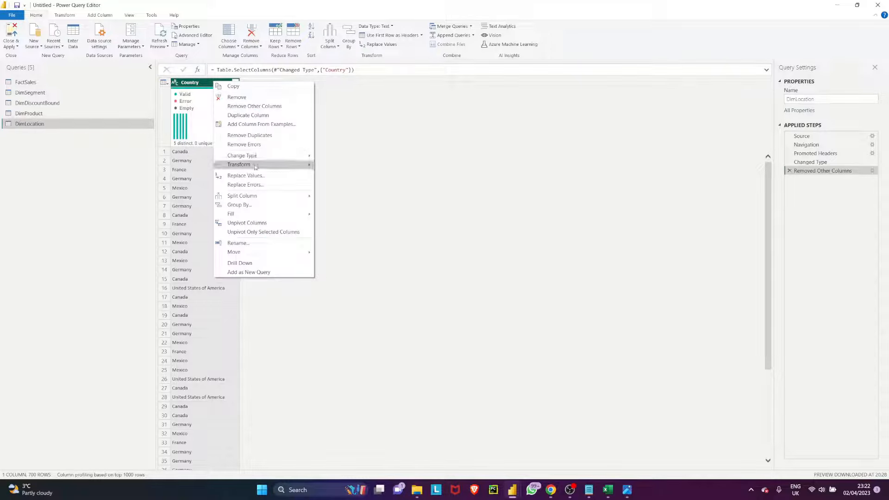
left_click(250, 135)
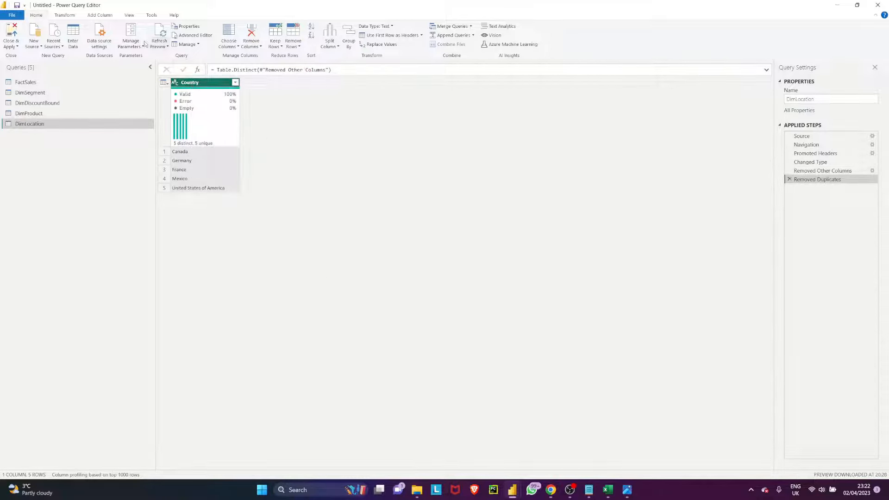
left_click(98, 16)
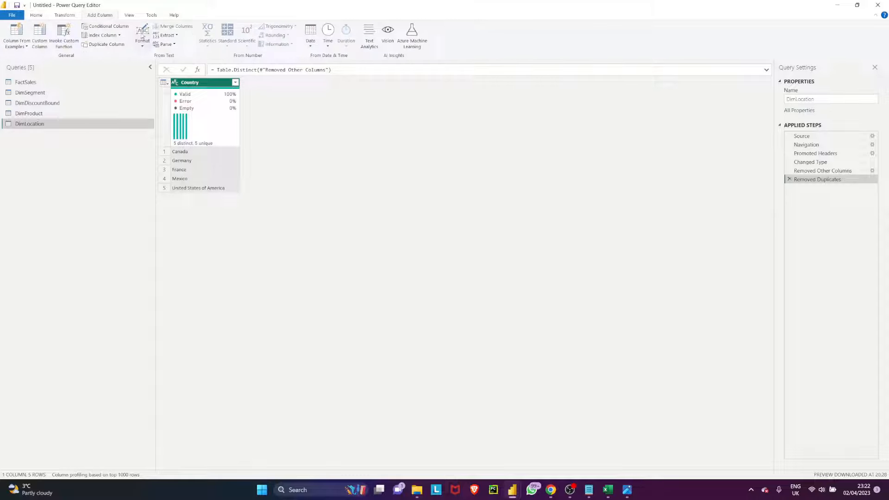
left_click(119, 35)
left_click(112, 54)
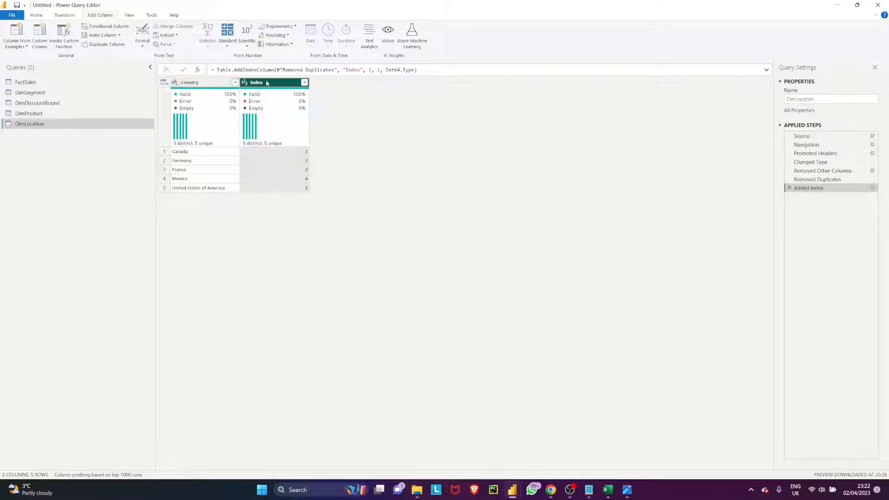
double_click(267, 83)
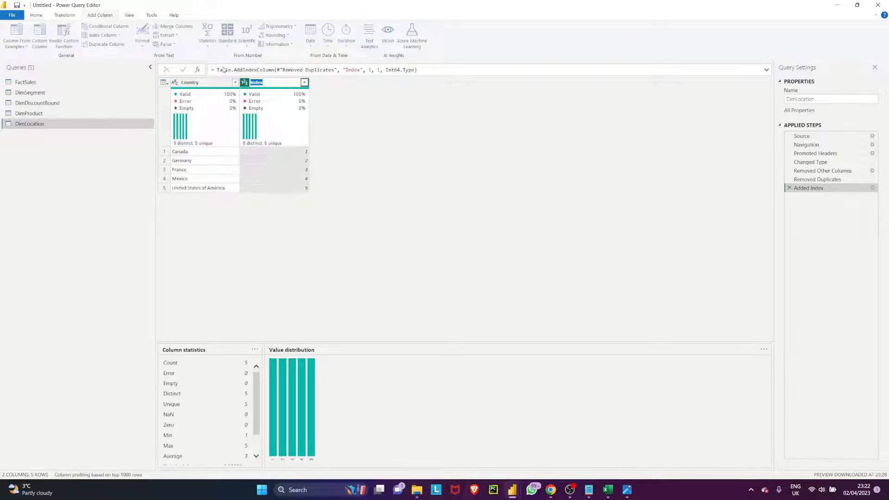
type("ID")
key("Return")
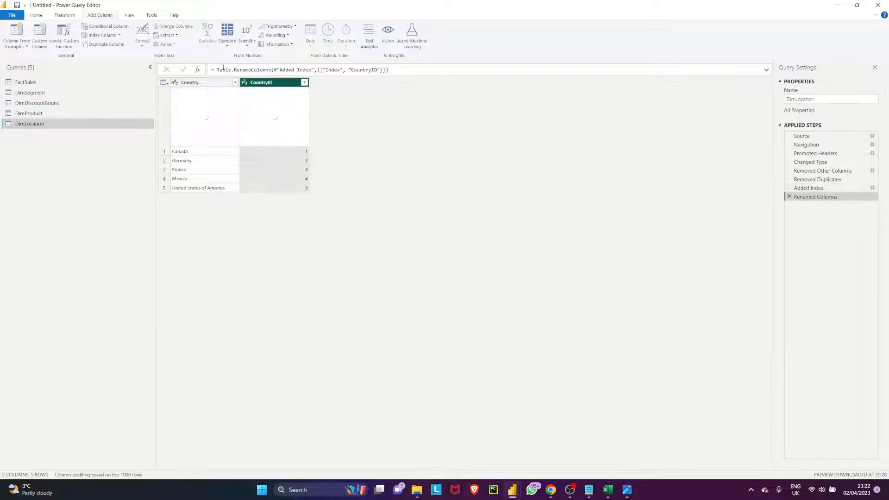
Change the CountryID column's data type to Text and move it ahead of the Country column
right_click(281, 83)
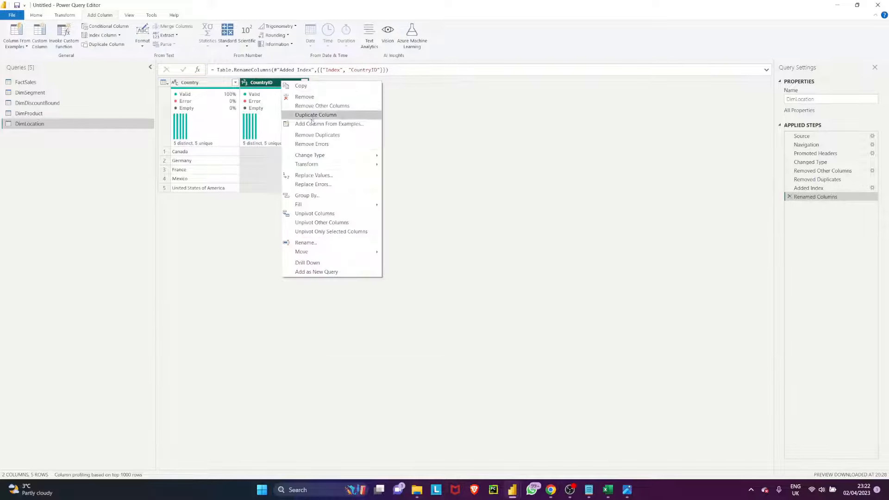
mouse_move(349, 158)
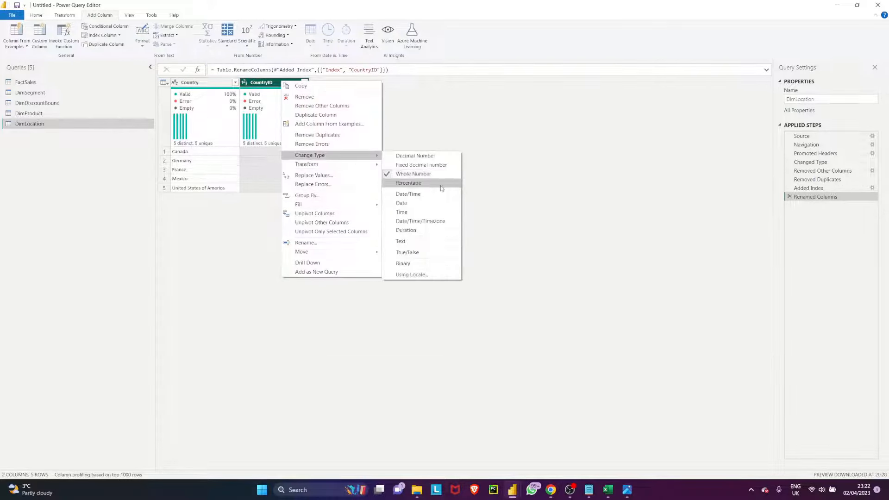
left_click(417, 245)
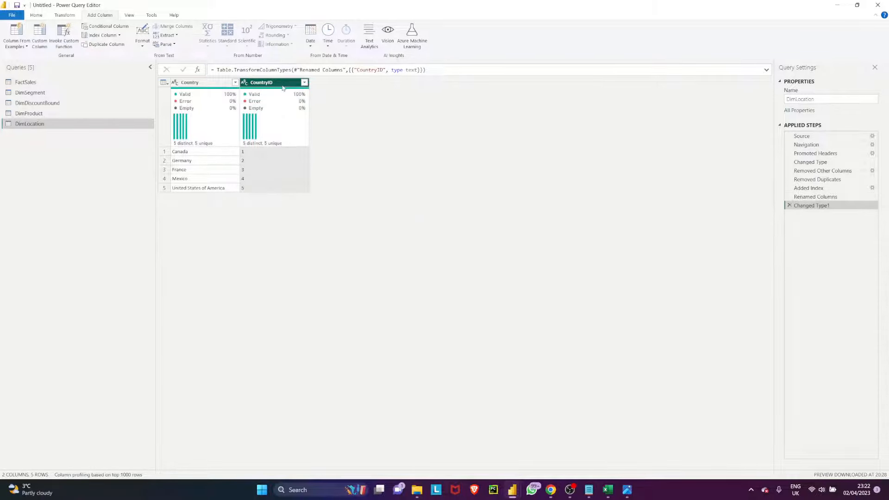
left_click_drag(274, 86, 222, 86)
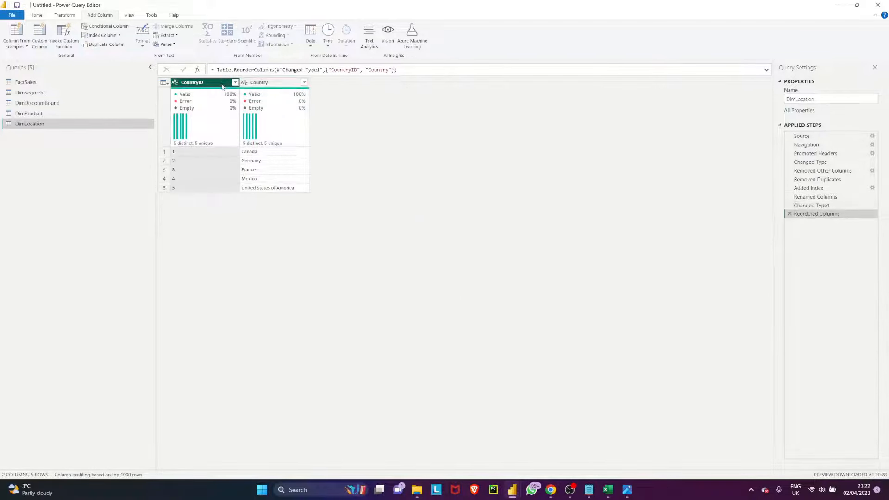
Merge the FactSales query with DimLocation on their Country columns using a left outer join
left_click(65, 82)
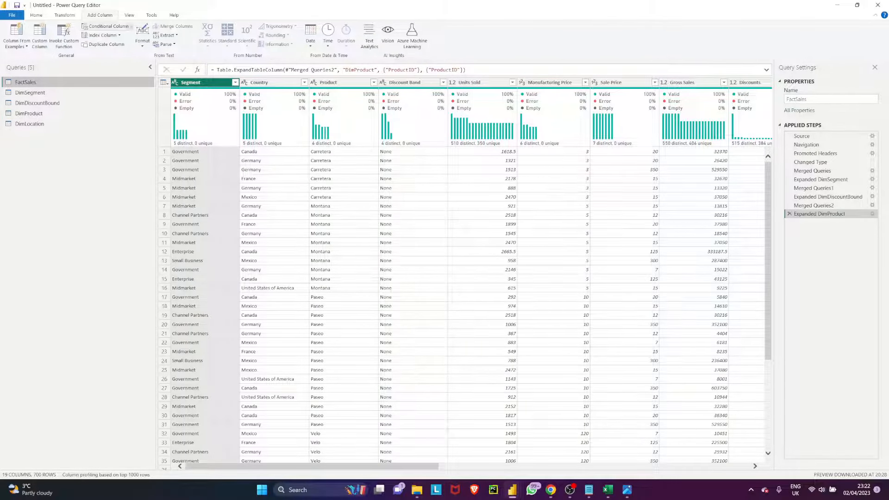
left_click(37, 15)
left_click(439, 30)
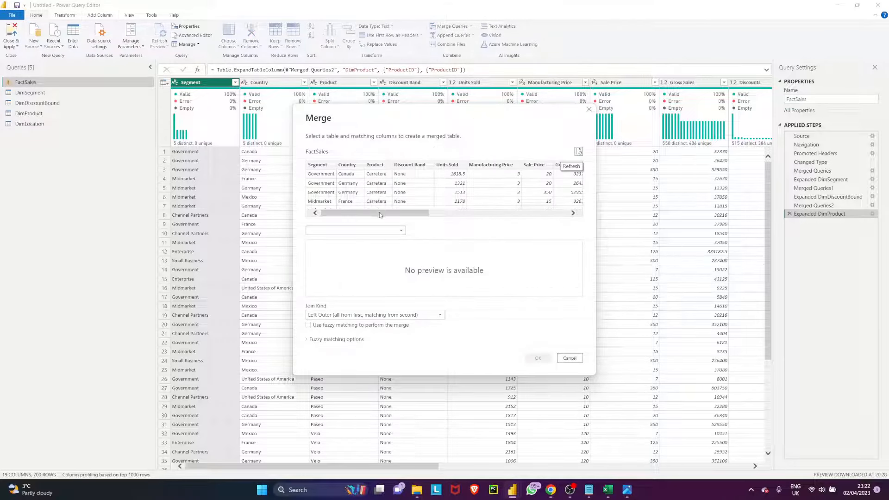
left_click(354, 166)
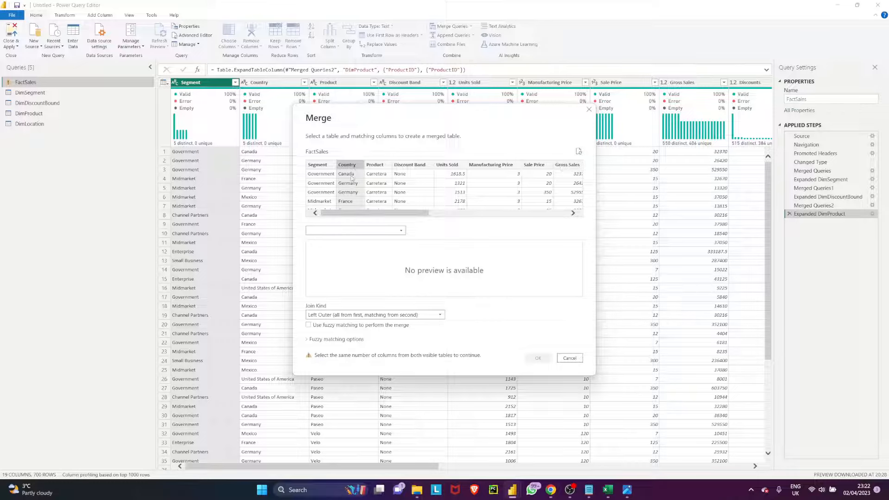
left_click(355, 230)
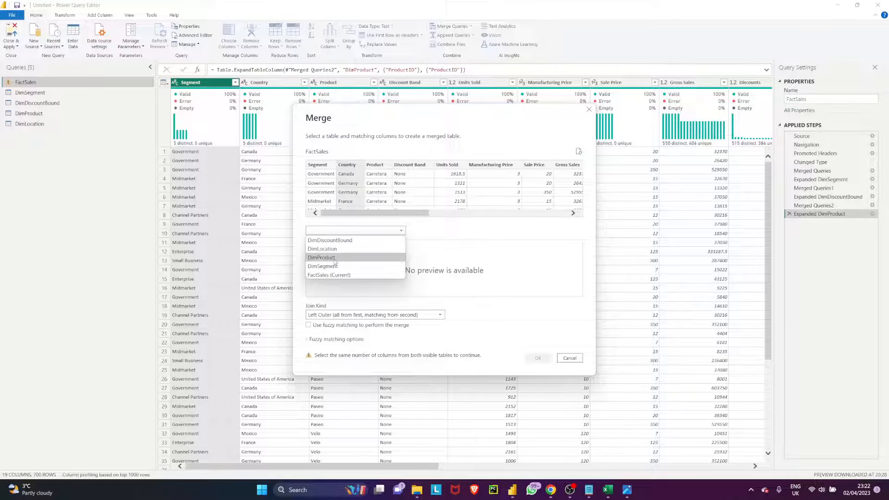
left_click(322, 249)
left_click(364, 244)
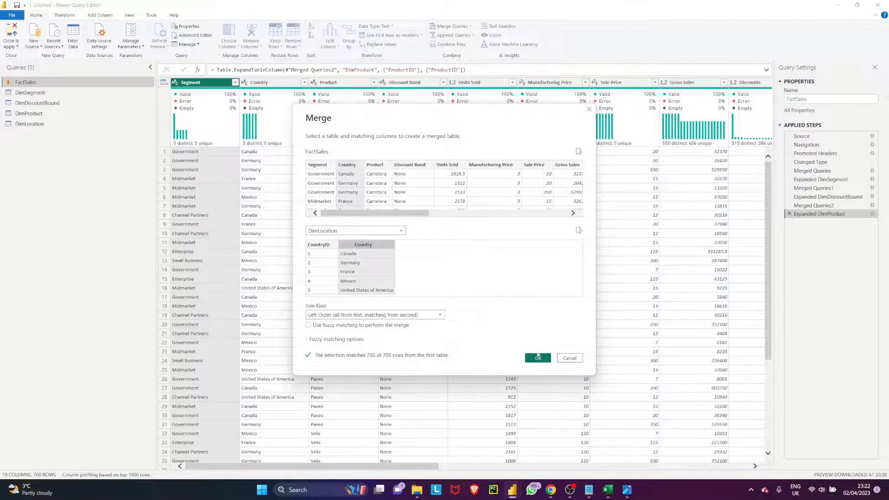
left_click(538, 357)
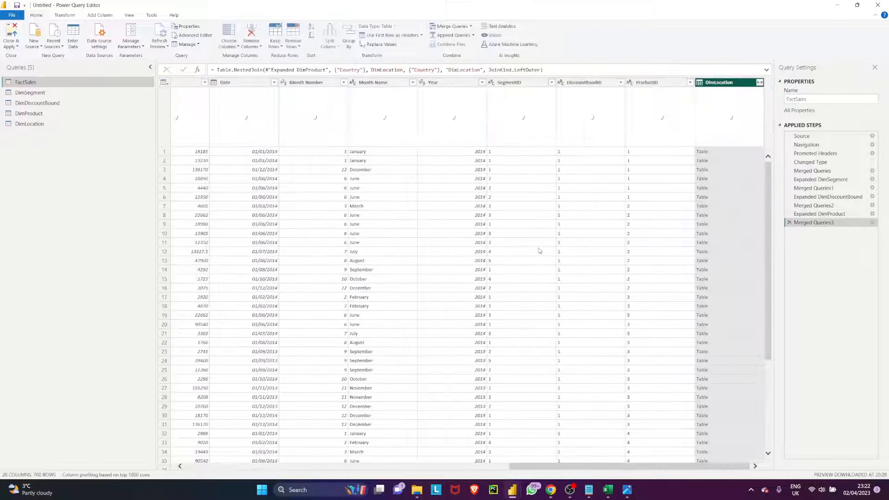
Expand the merged DimLocation column in FactSales to CountryID only, without the original column name as prefix
left_click(759, 82)
left_click(633, 118)
left_click(634, 126)
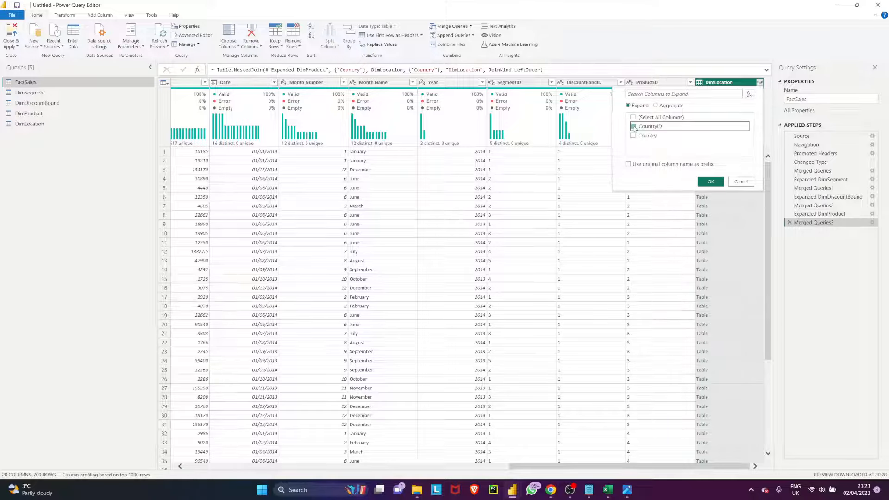
left_click(701, 184)
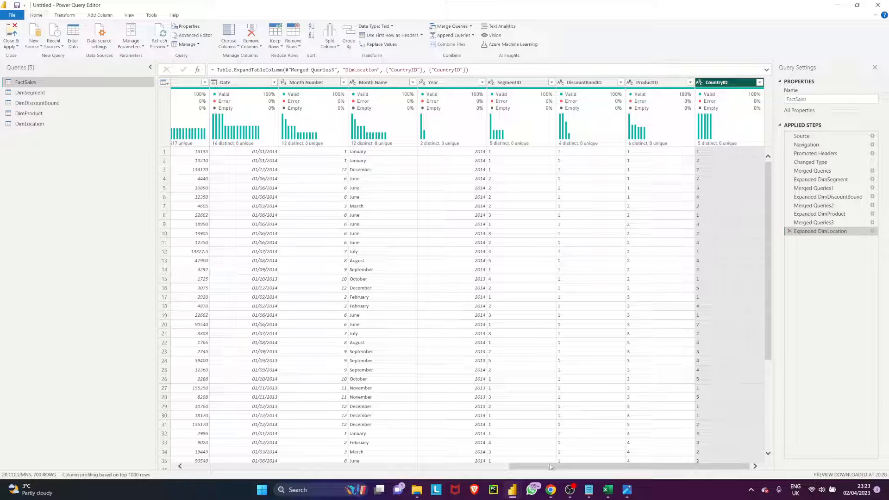
Examine the FactSales columns, including Segment, Country and Product, to decide which ones the merged IDs make redundant
left_click_drag(550, 467, 224, 463)
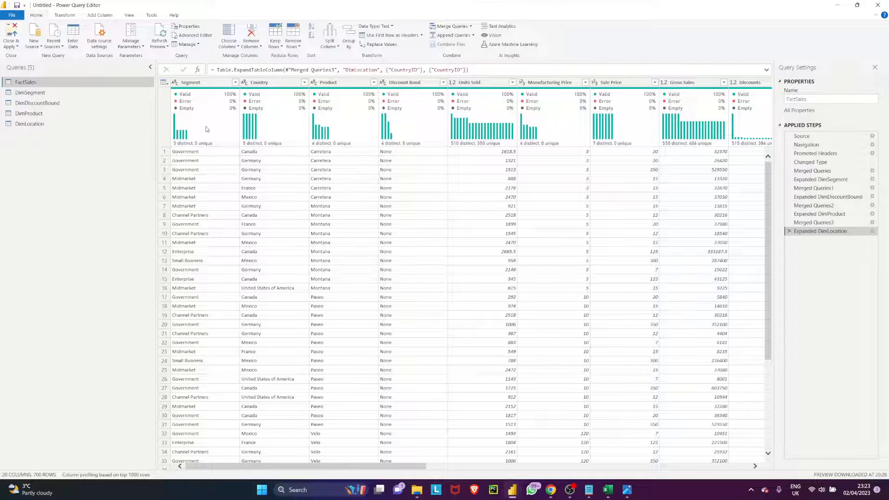
left_click(197, 81)
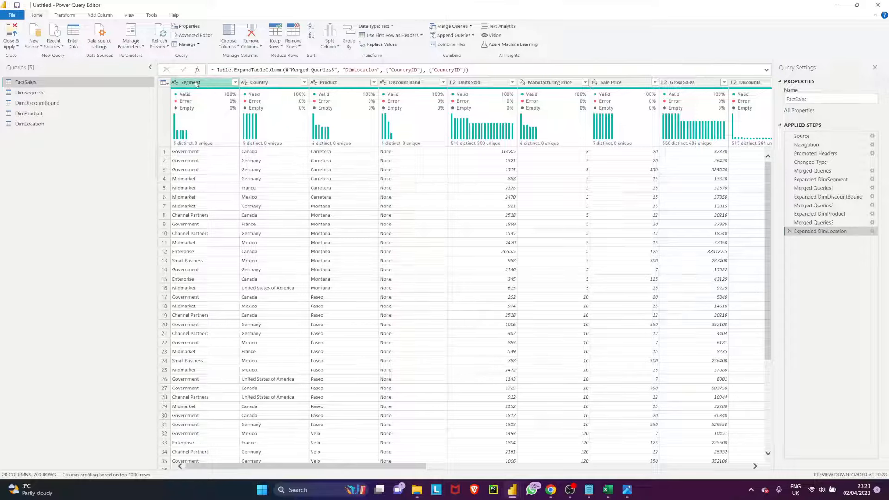
left_click(261, 83)
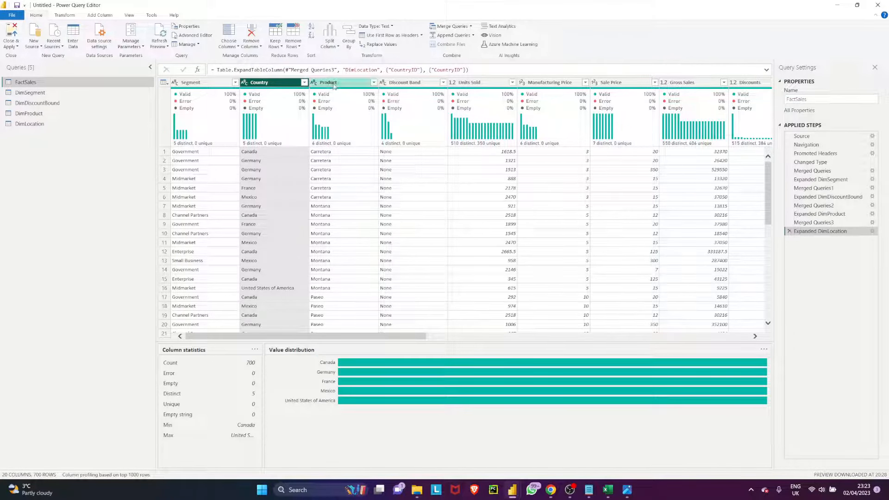
left_click(338, 84)
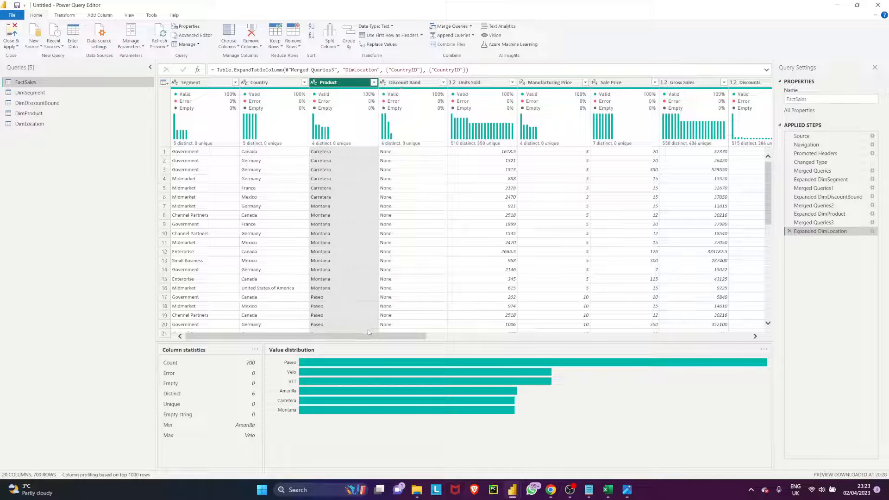
left_click_drag(370, 336, 524, 354)
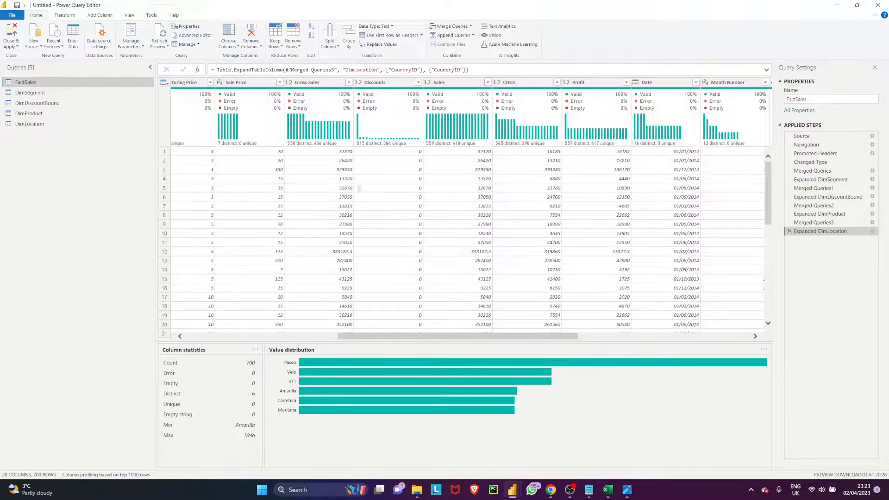
left_click(224, 36)
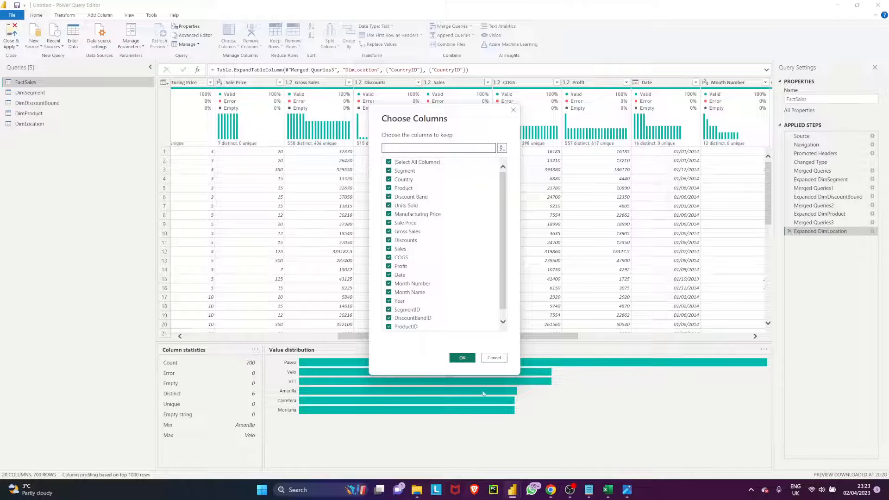
left_click(494, 358)
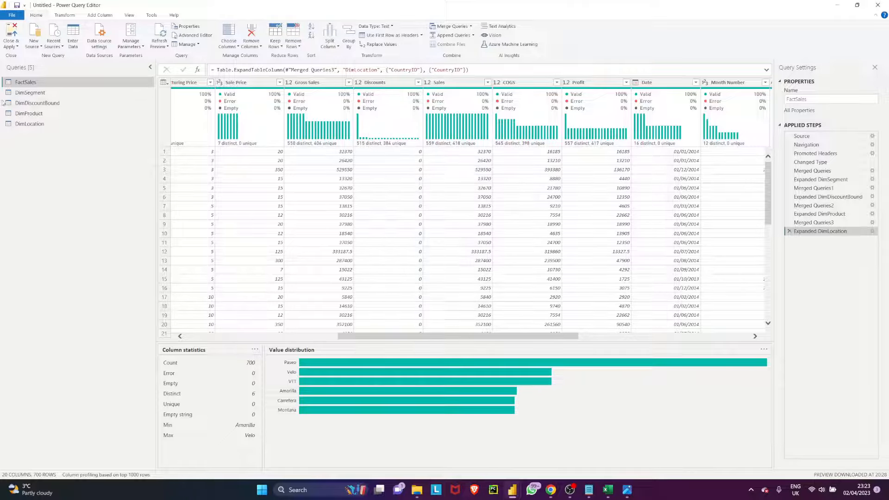
left_click(27, 92)
left_click(25, 82)
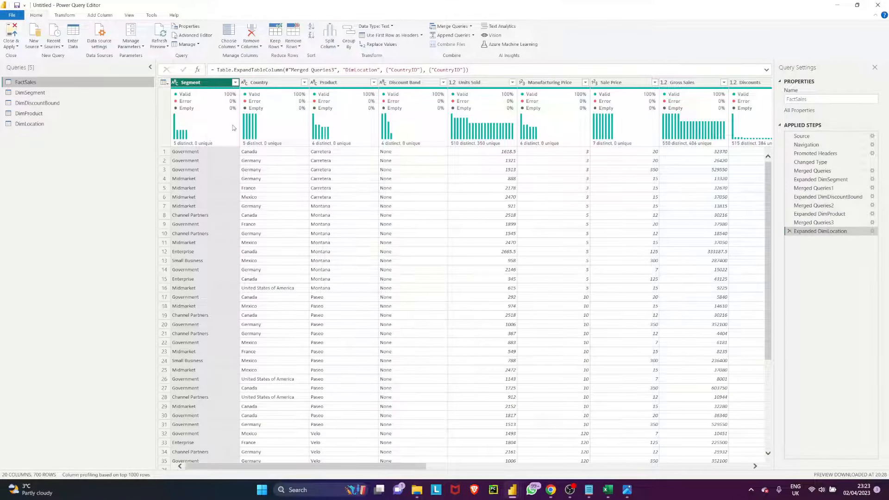
Remove the Segment, Country, Product and Discount Band columns from FactSales, keeping all the other columns
left_click(228, 32)
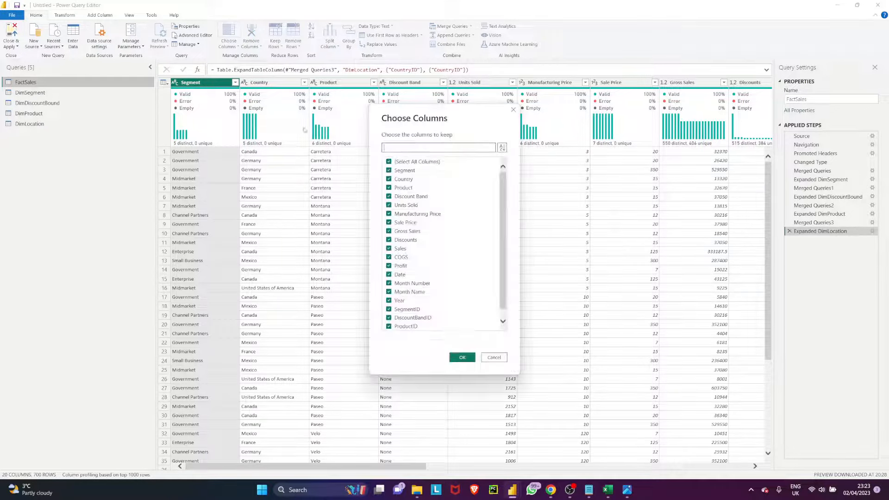
left_click(389, 170)
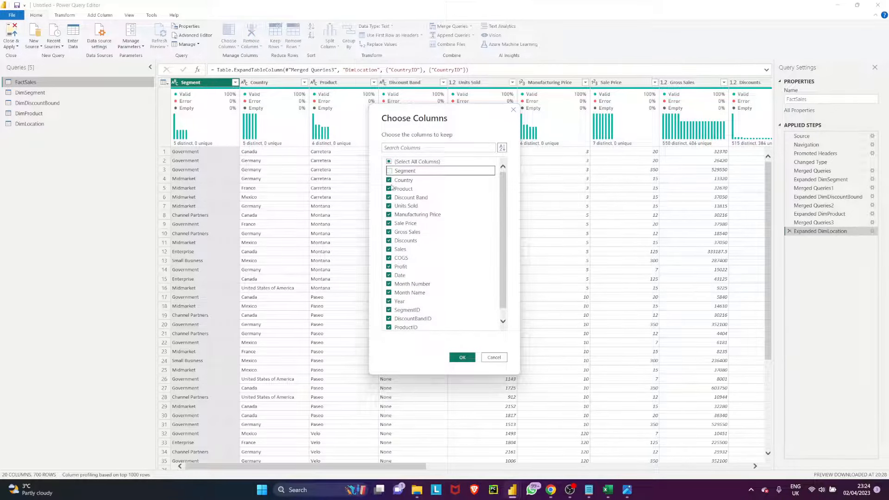
left_click(389, 180)
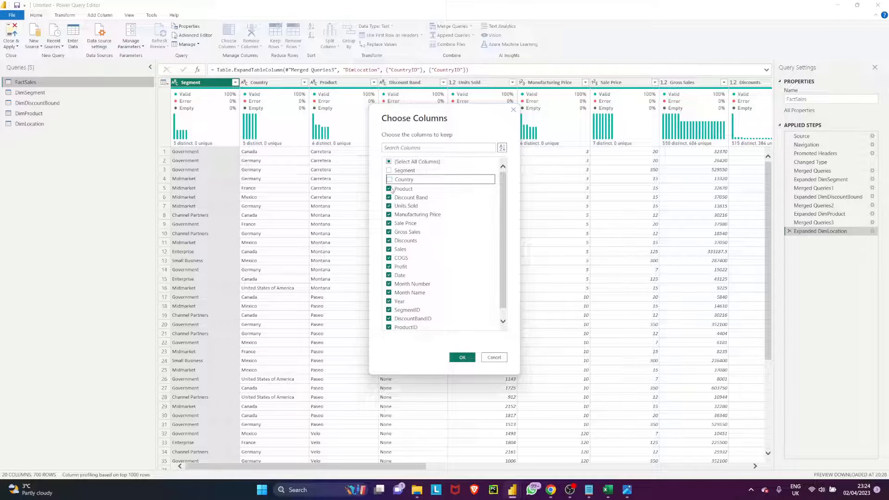
left_click(390, 190)
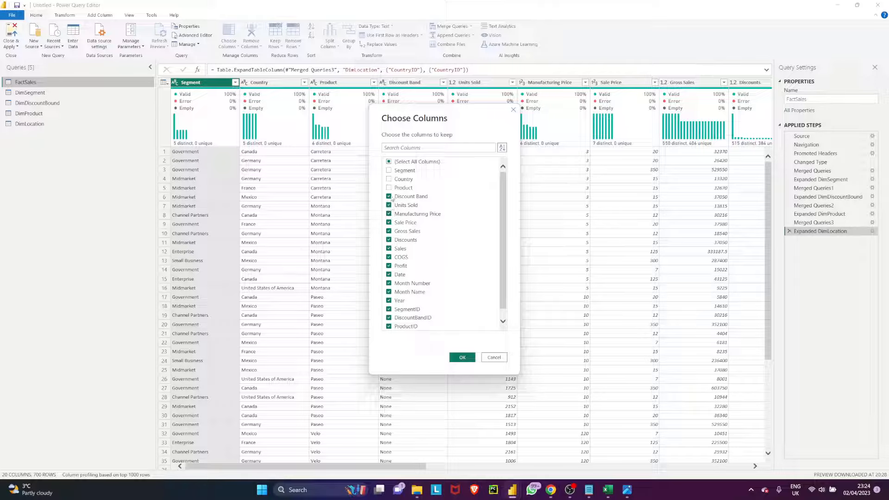
left_click(389, 196)
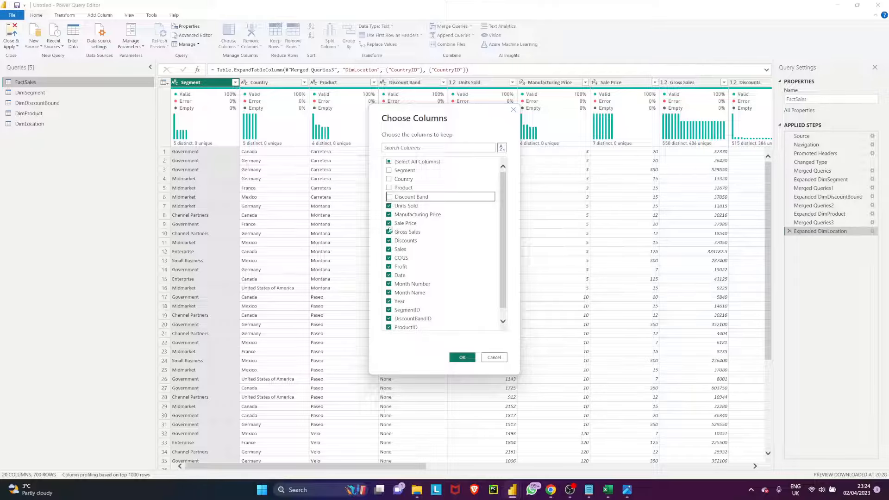
scroll(391, 238, "down", 1)
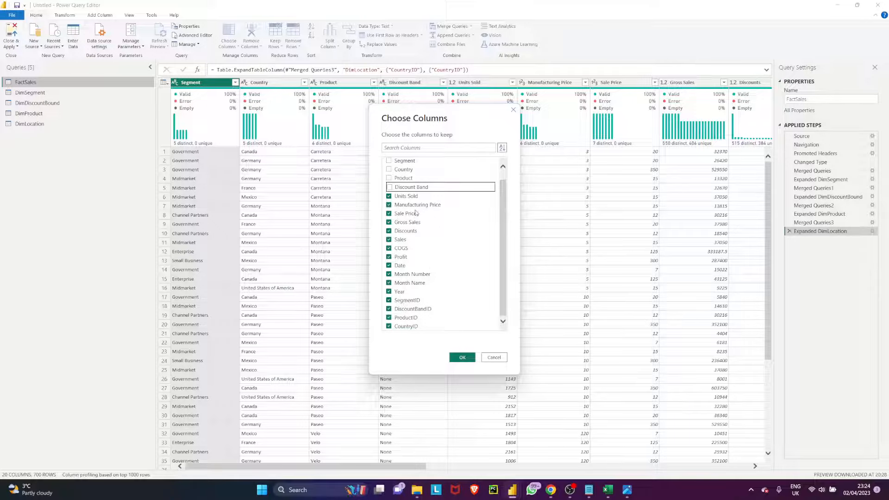
scroll(417, 213, "up", 1)
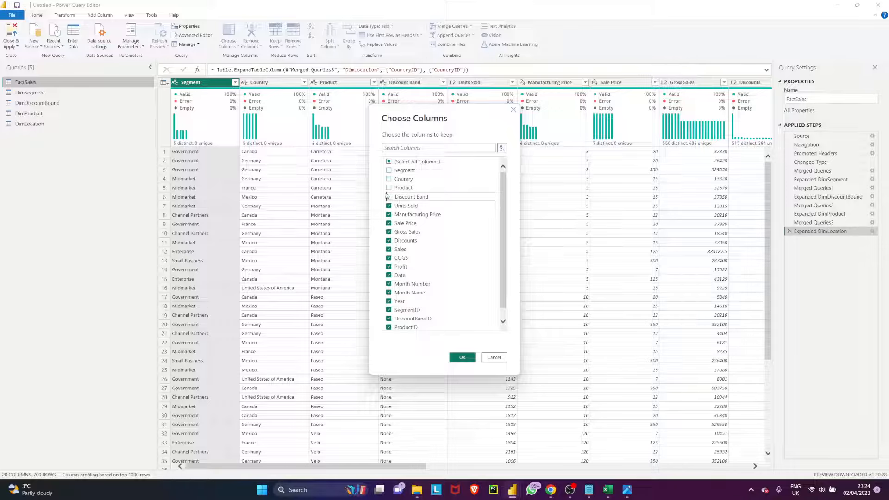
left_click(456, 357)
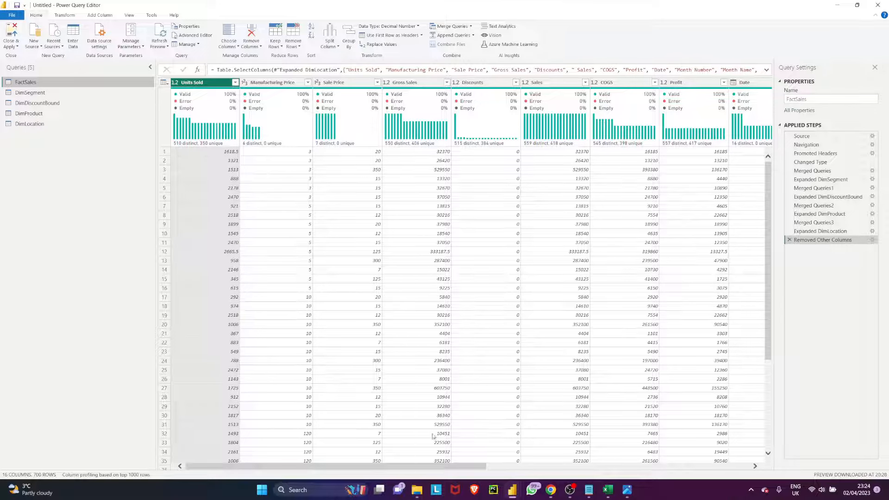
left_click_drag(444, 466, 665, 468)
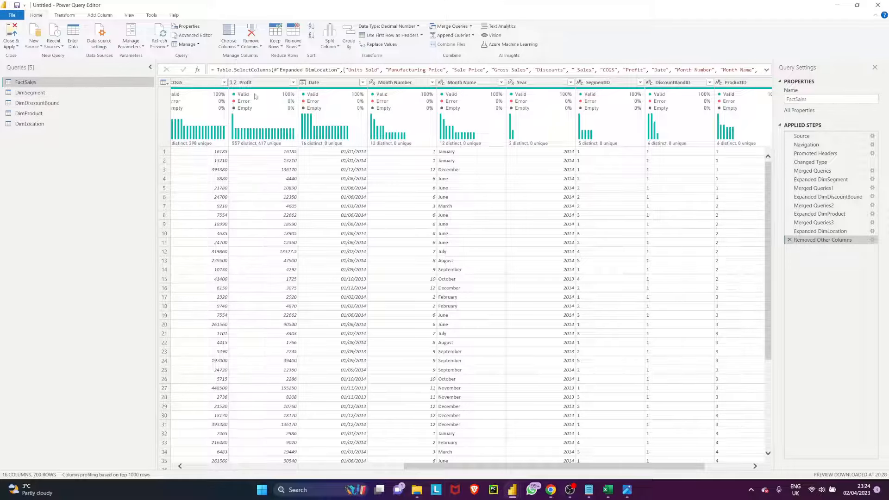
Switch to the Notepad agenda and copy the devinknightsql.com link listed under Data Dimension Model
key("alt+Tab")
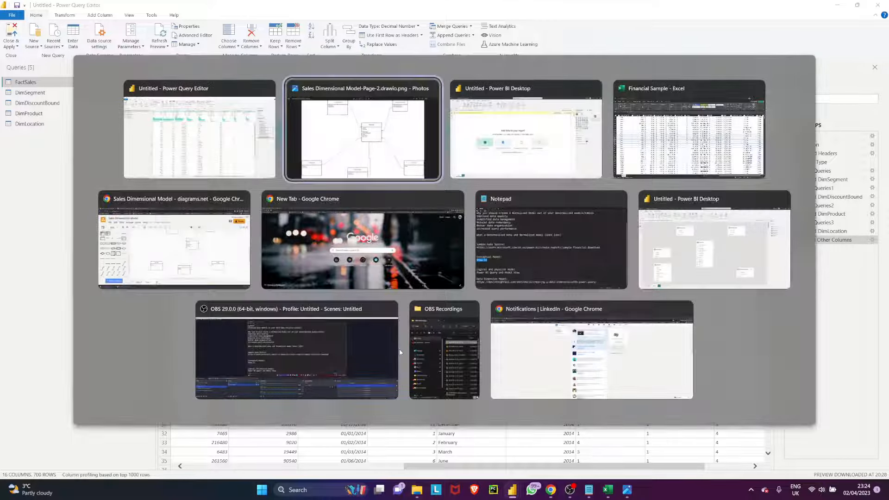
key("alt+Tab")
key("alt+Tab")
key("alt+Tab")
key("alt+Tab")
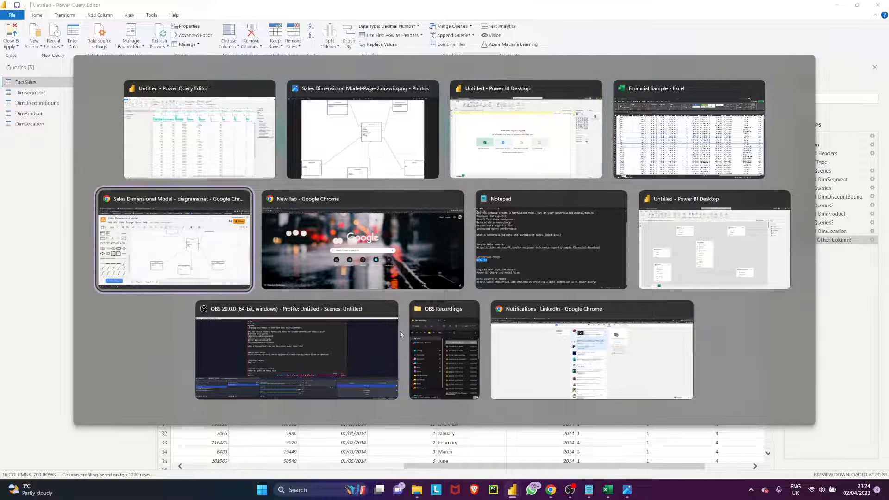
key("alt+Tab")
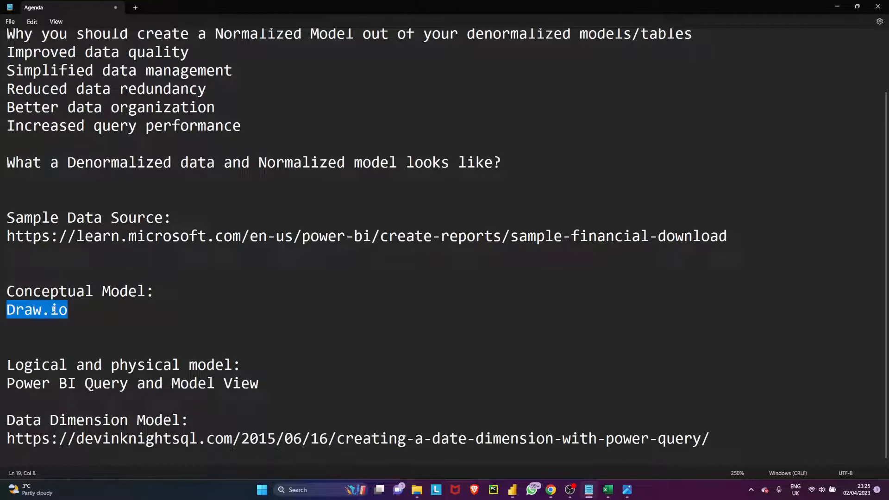
scroll(129, 256, "up", 1)
scroll(110, 340, "down", 1)
left_click_drag(8, 436, 767, 442)
key("ctrl+c")
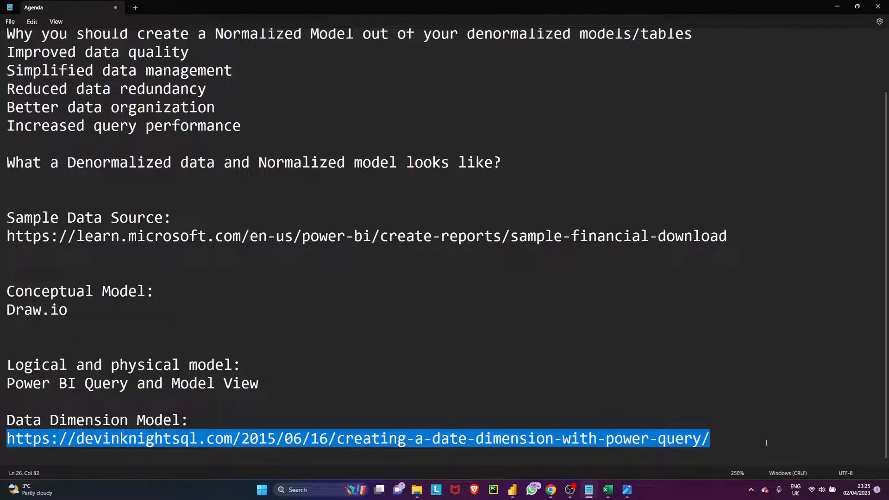
Switch to the Chrome window with the sales diagram and open the copied date dimension link in a new tab
key("alt+Tab")
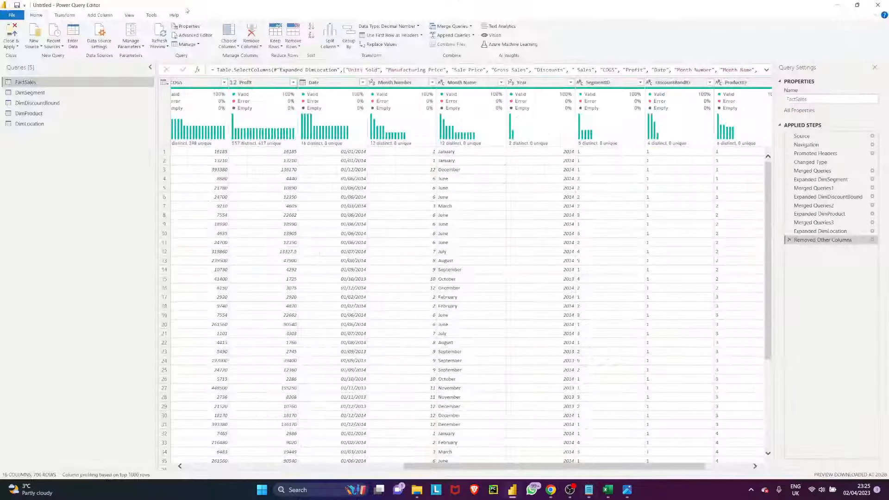
key("alt+Tab")
key("alt+Tab")
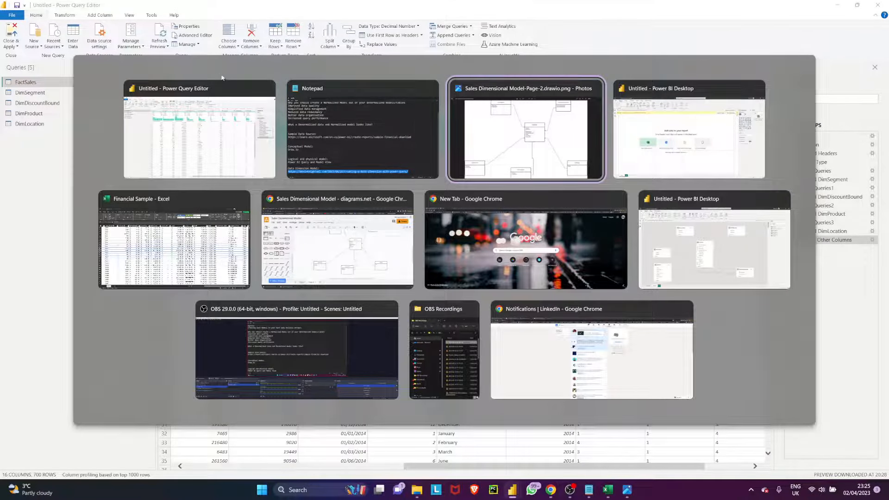
key("alt+Tab")
key("alt+Tab")
key("alt+Tab")
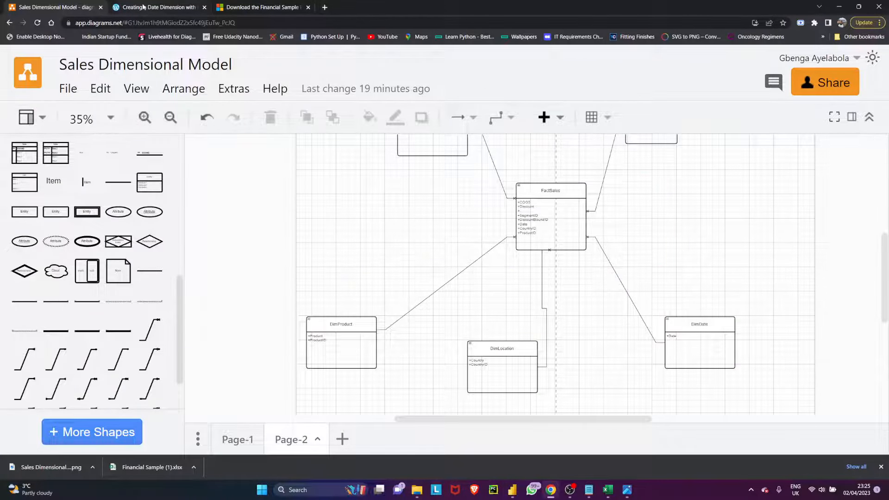
left_click(143, 7)
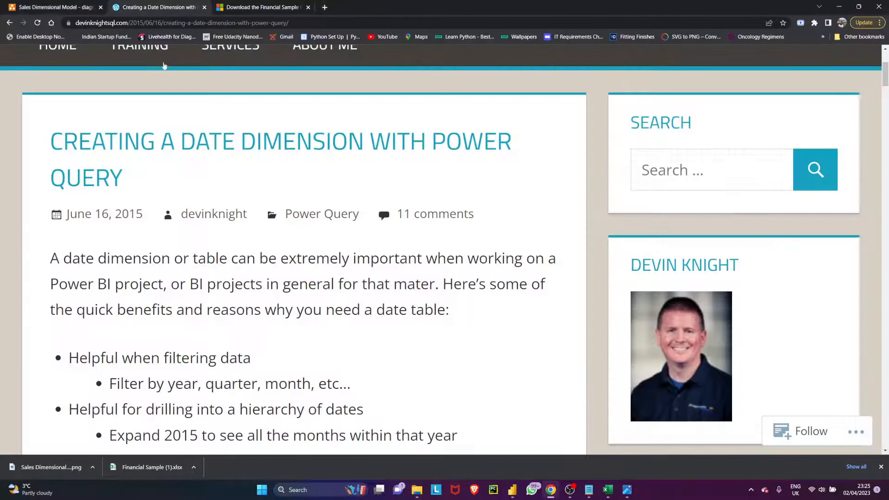
left_click(324, 7)
key("ctrl+v")
key("Return")
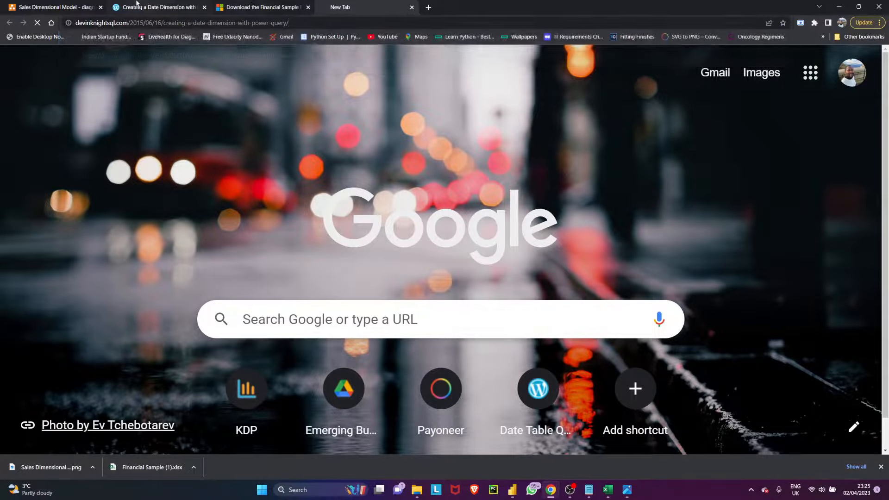
Copy the full date dimension script from the blog post, from the "//Create Date Dimension" comment through the final DayOfWeek line
scroll(194, 196, "down", 20)
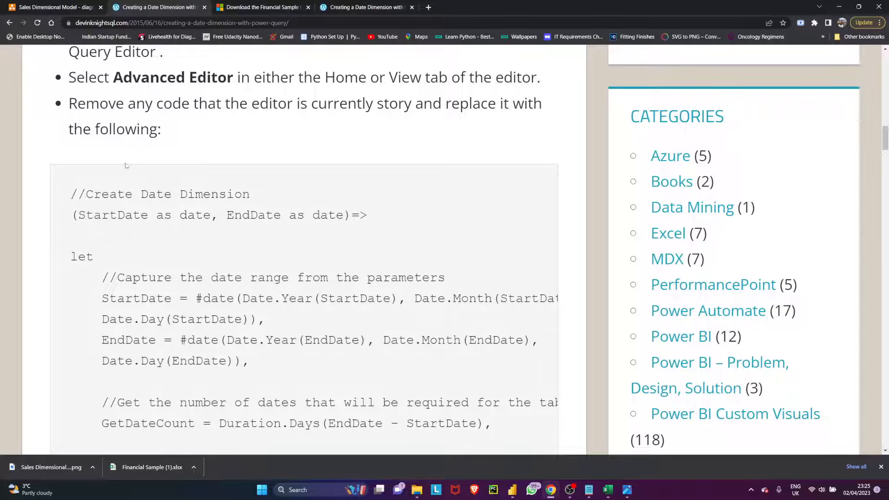
scroll(91, 188, "down", 2)
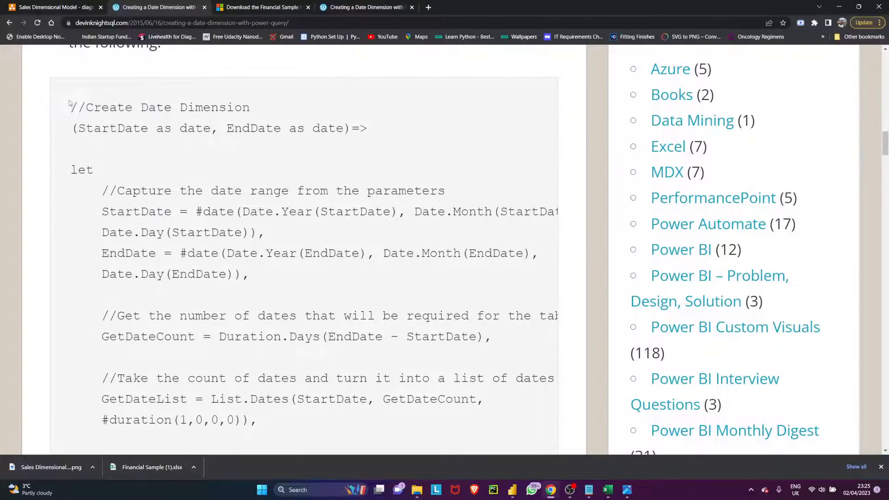
left_click_drag(70, 107, 146, 275)
scroll(234, 254, "down", 8)
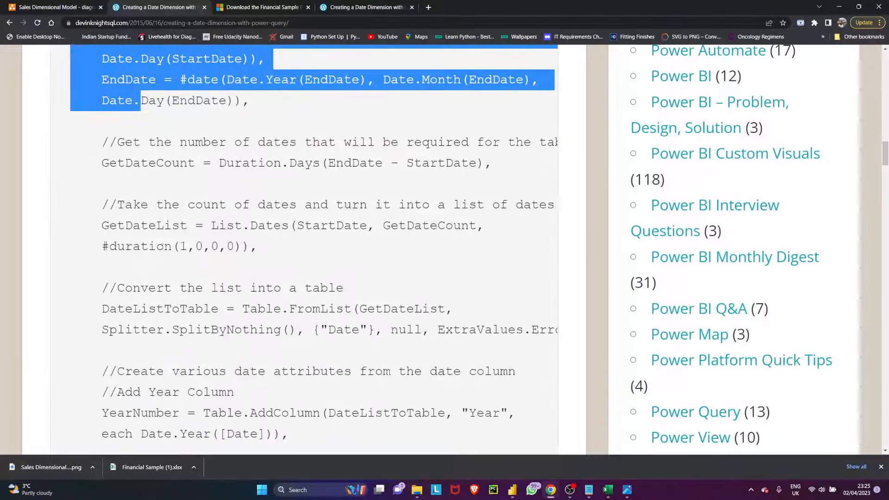
scroll(233, 254, "down", 12)
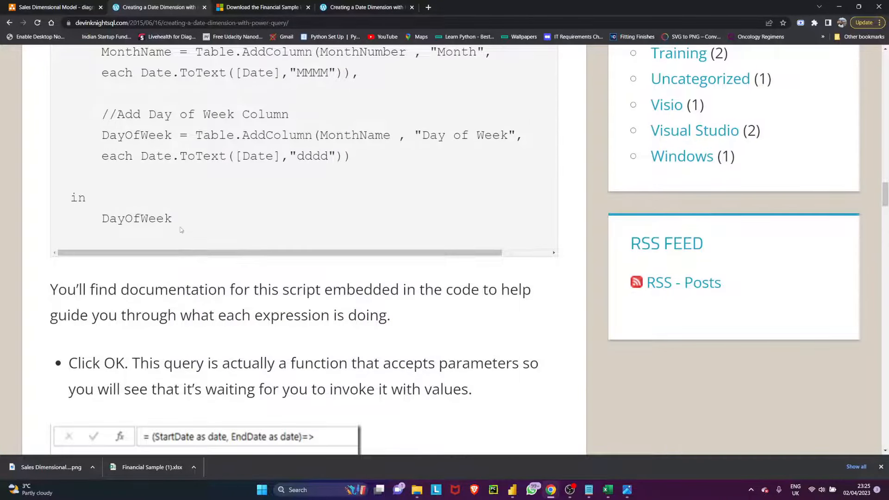
left_click_drag(181, 230, 181, 230)
scroll(178, 224, "up", 5)
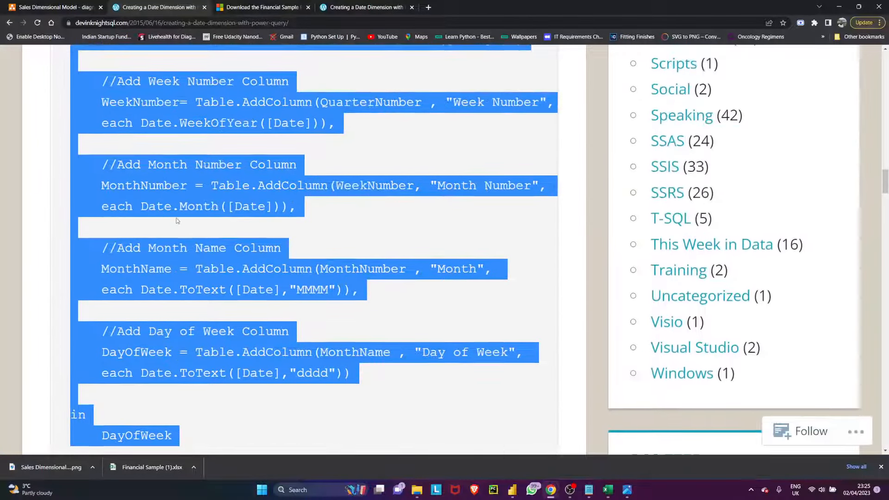
Switch to the Power Query Editor and add a new blank query
key("alt+Tab")
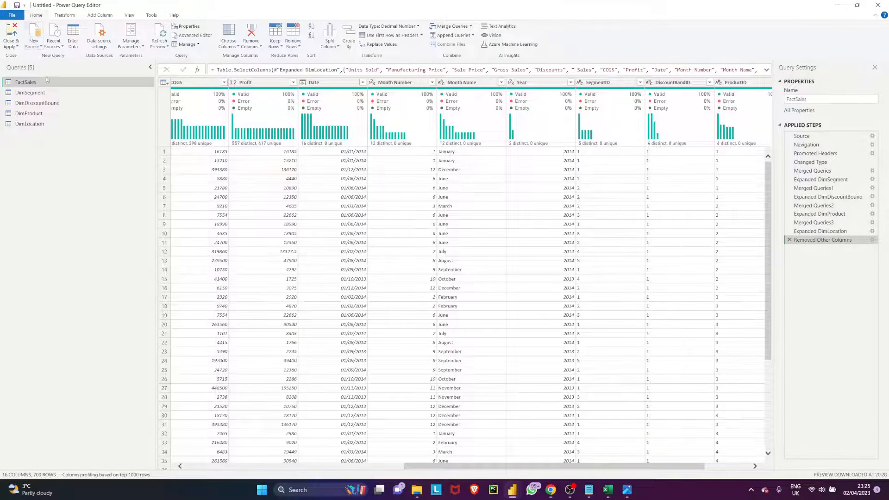
left_click(39, 47)
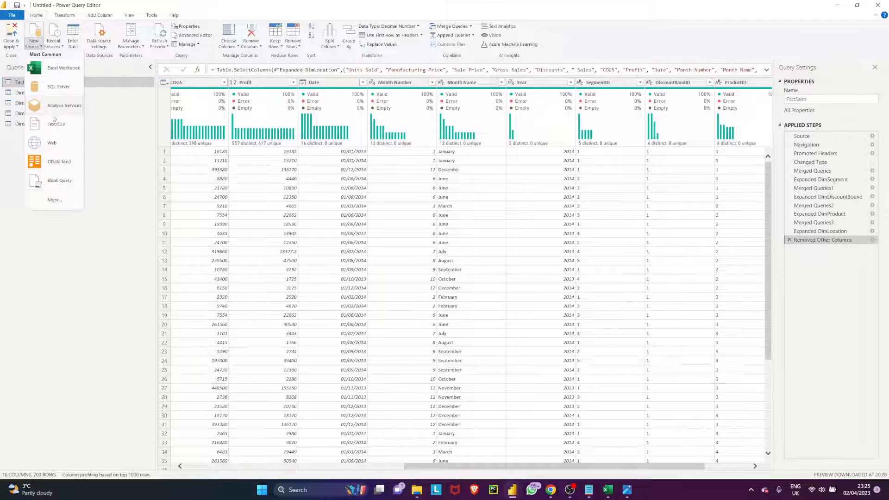
left_click(61, 182)
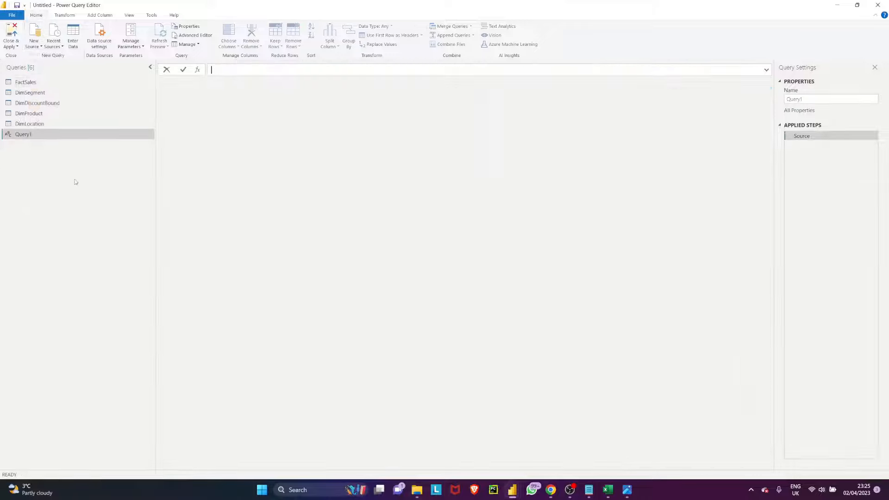
Clear the blank query's default code in the Advanced Editor and enter the copied date dimension script as its formula
left_click(202, 37)
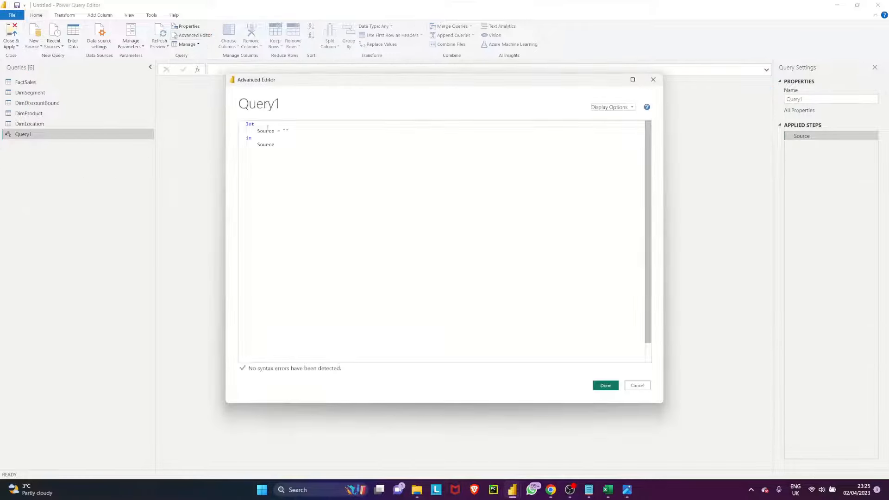
left_click_drag(294, 151, 246, 121)
key("Delete")
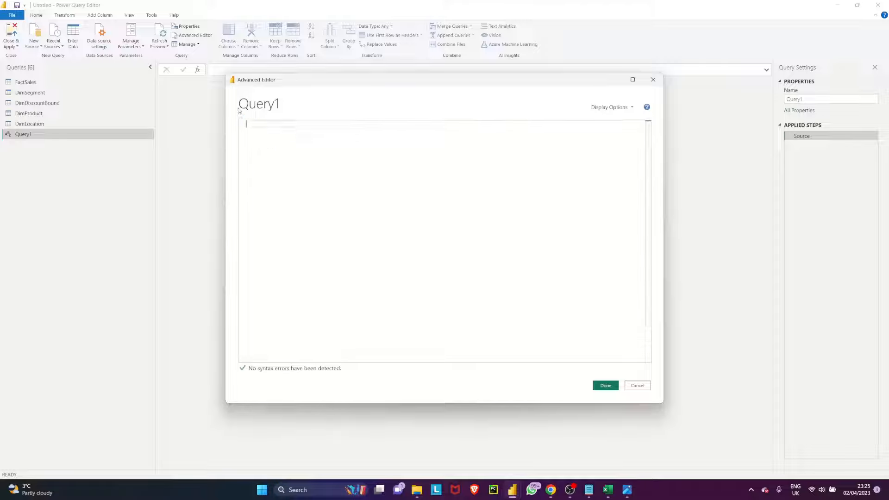
left_click(597, 386)
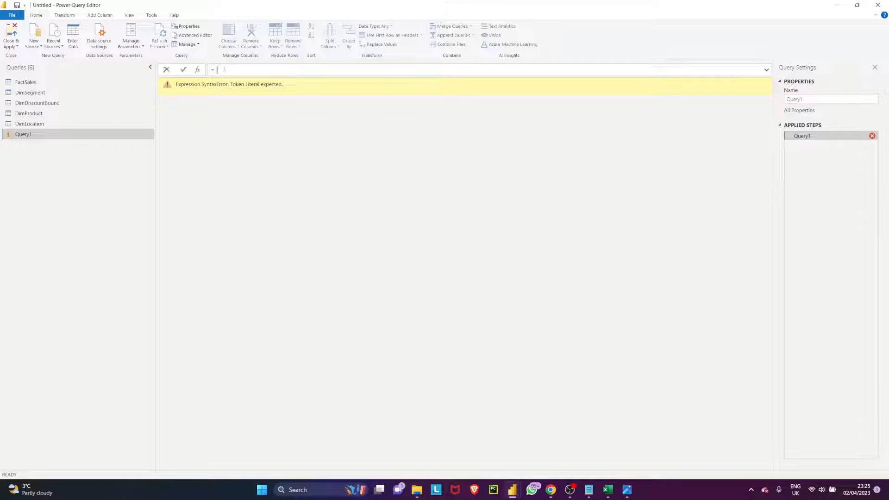
key("ctrl+v")
key("Return")
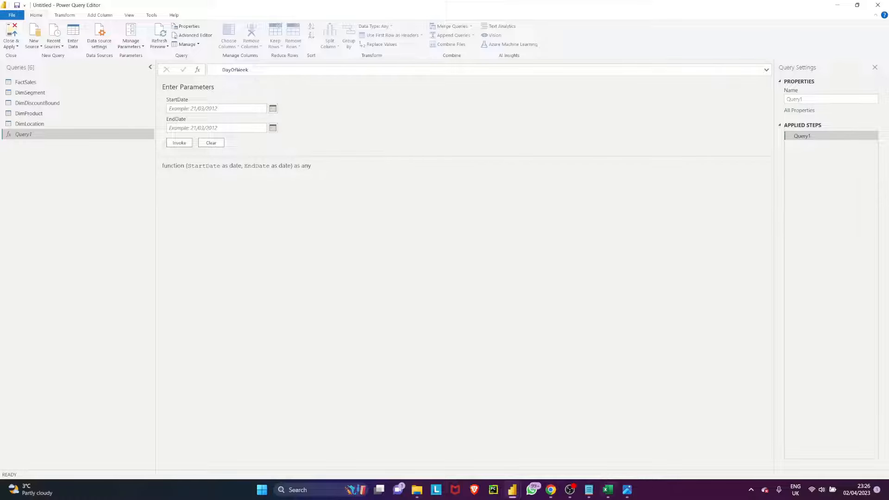
Switch to the Financial Sample workbook in Excel and check which years the Year column's filter offers
left_click(608, 489)
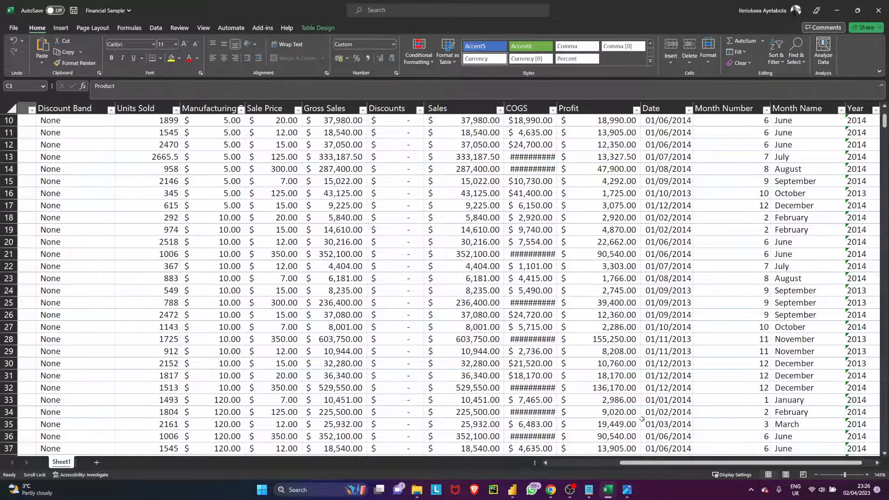
scroll(638, 386, "down", 3)
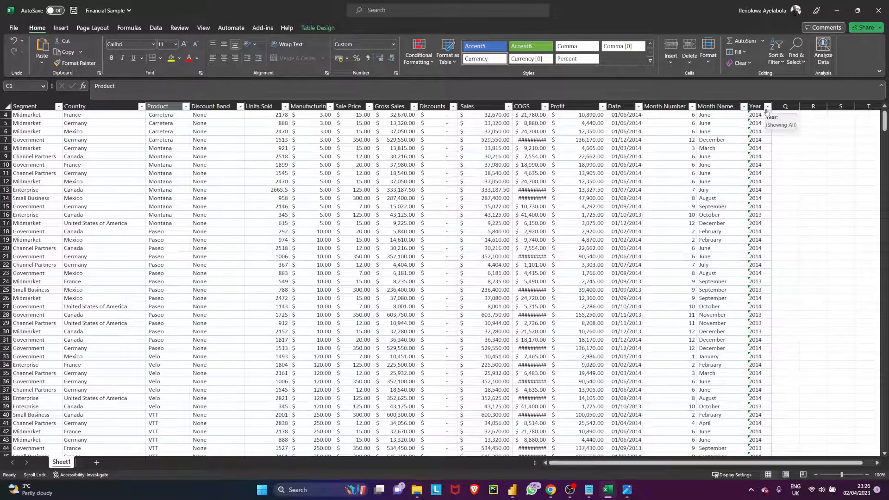
left_click(767, 107)
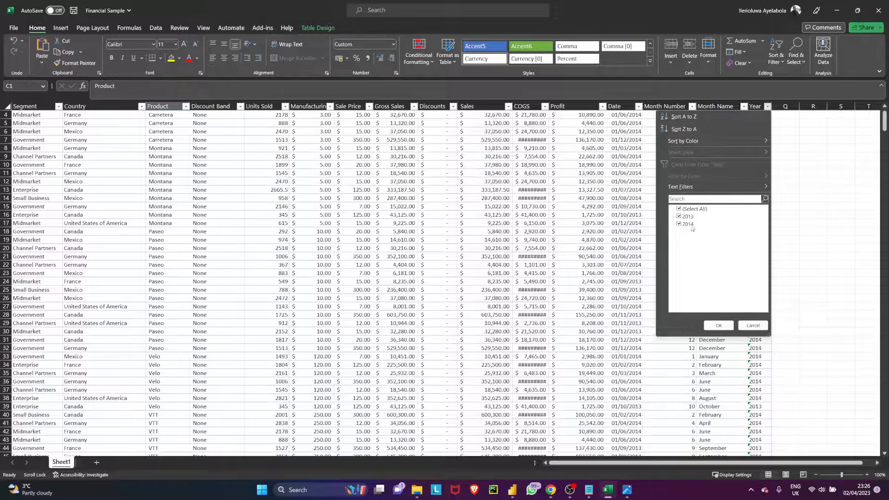
key("Escape")
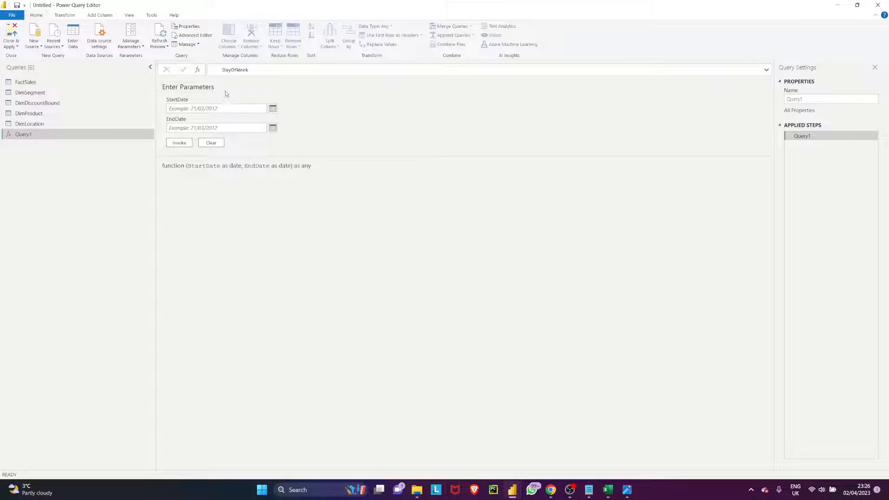
Set the StartDate parameter of the date function in the Power Query Editor to 01/01/2013
left_click(273, 108)
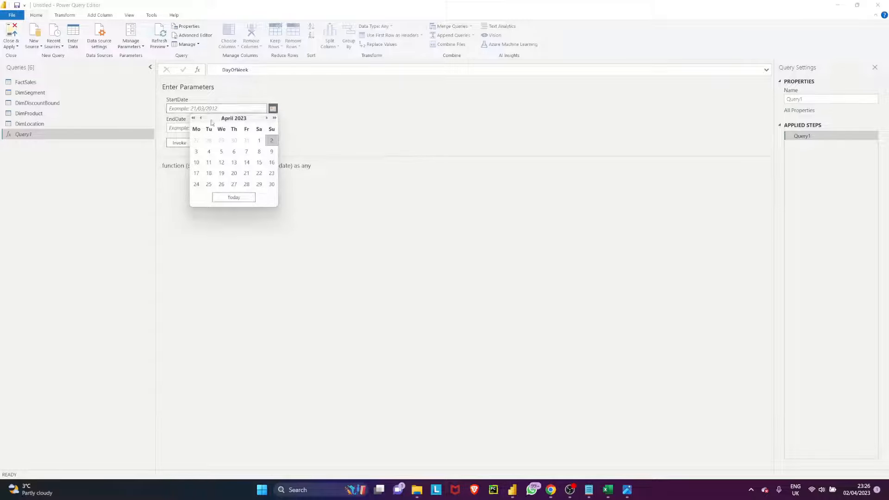
left_click(194, 118)
left_click(194, 118)
left_click(195, 118)
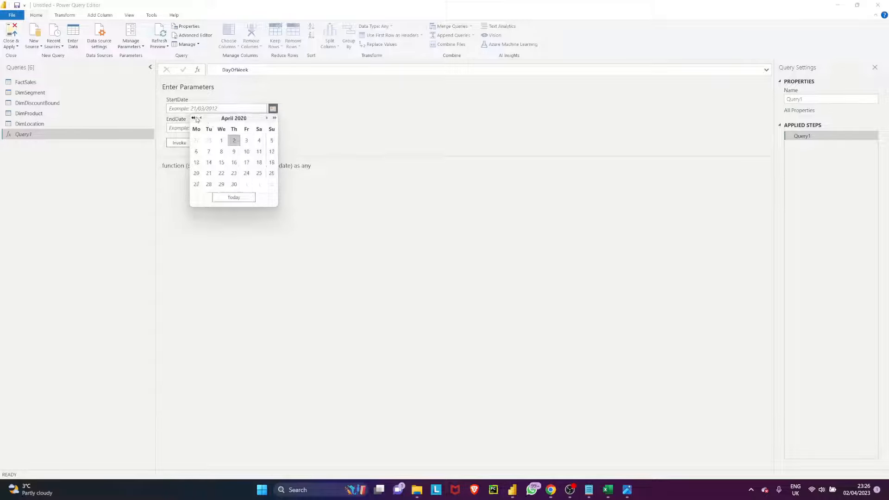
left_click(195, 118)
left_click(194, 118)
left_click(195, 118)
left_click(195, 118)
left_click(194, 118)
left_click(195, 118)
left_click(195, 118)
left_click(195, 118)
left_click(194, 118)
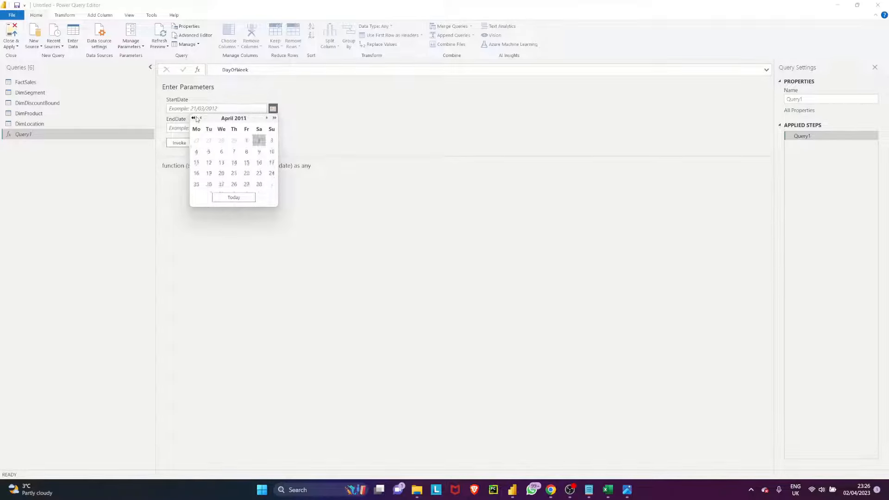
left_click(275, 118)
left_click(275, 118)
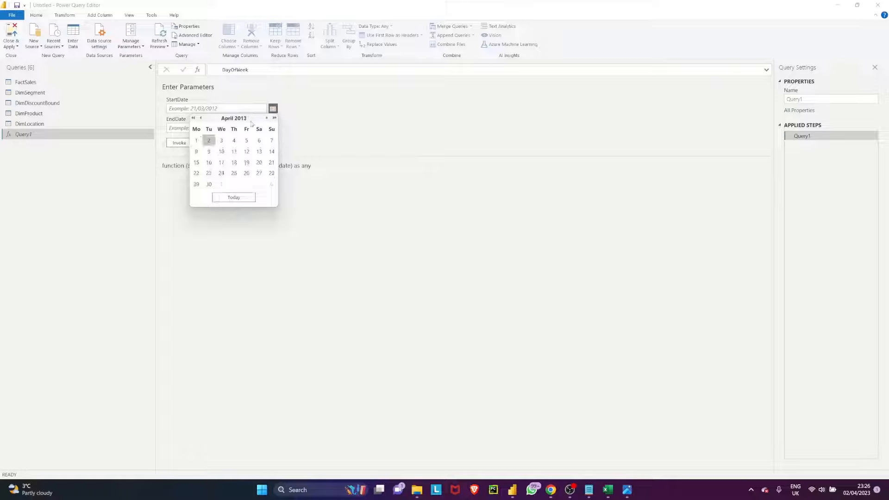
left_click(200, 118)
left_click(201, 118)
left_click(201, 118)
left_click(200, 118)
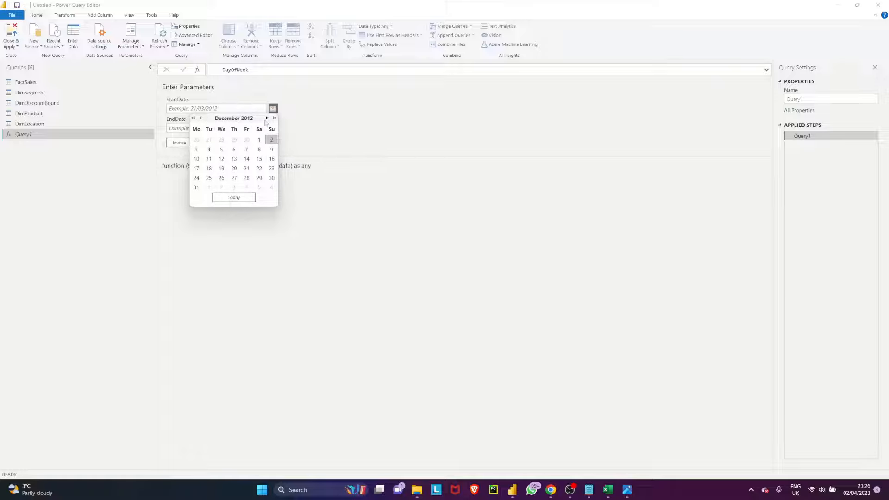
left_click(266, 118)
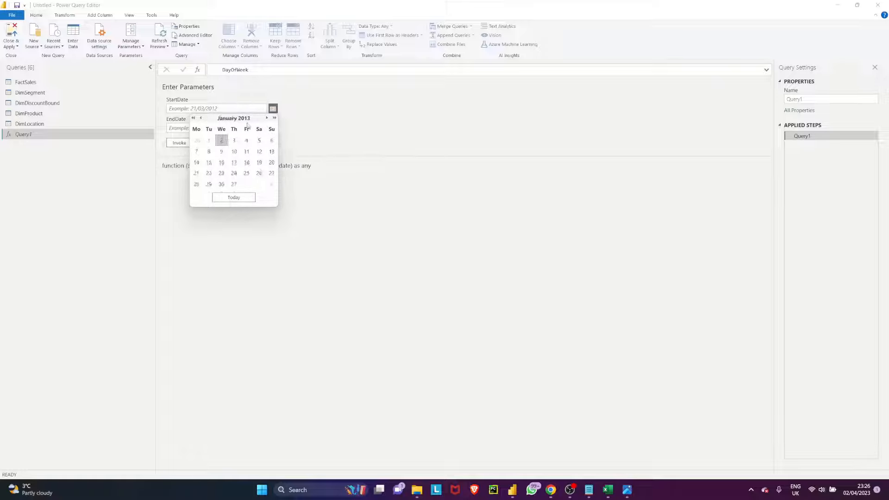
left_click(209, 140)
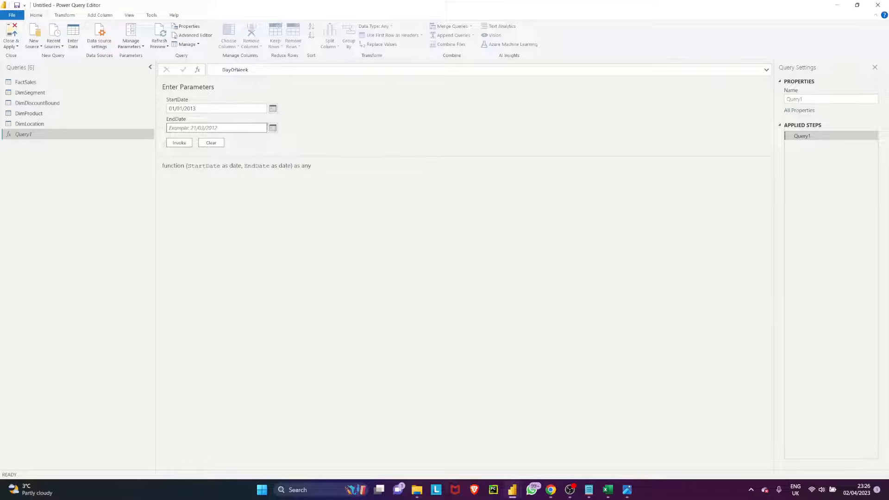